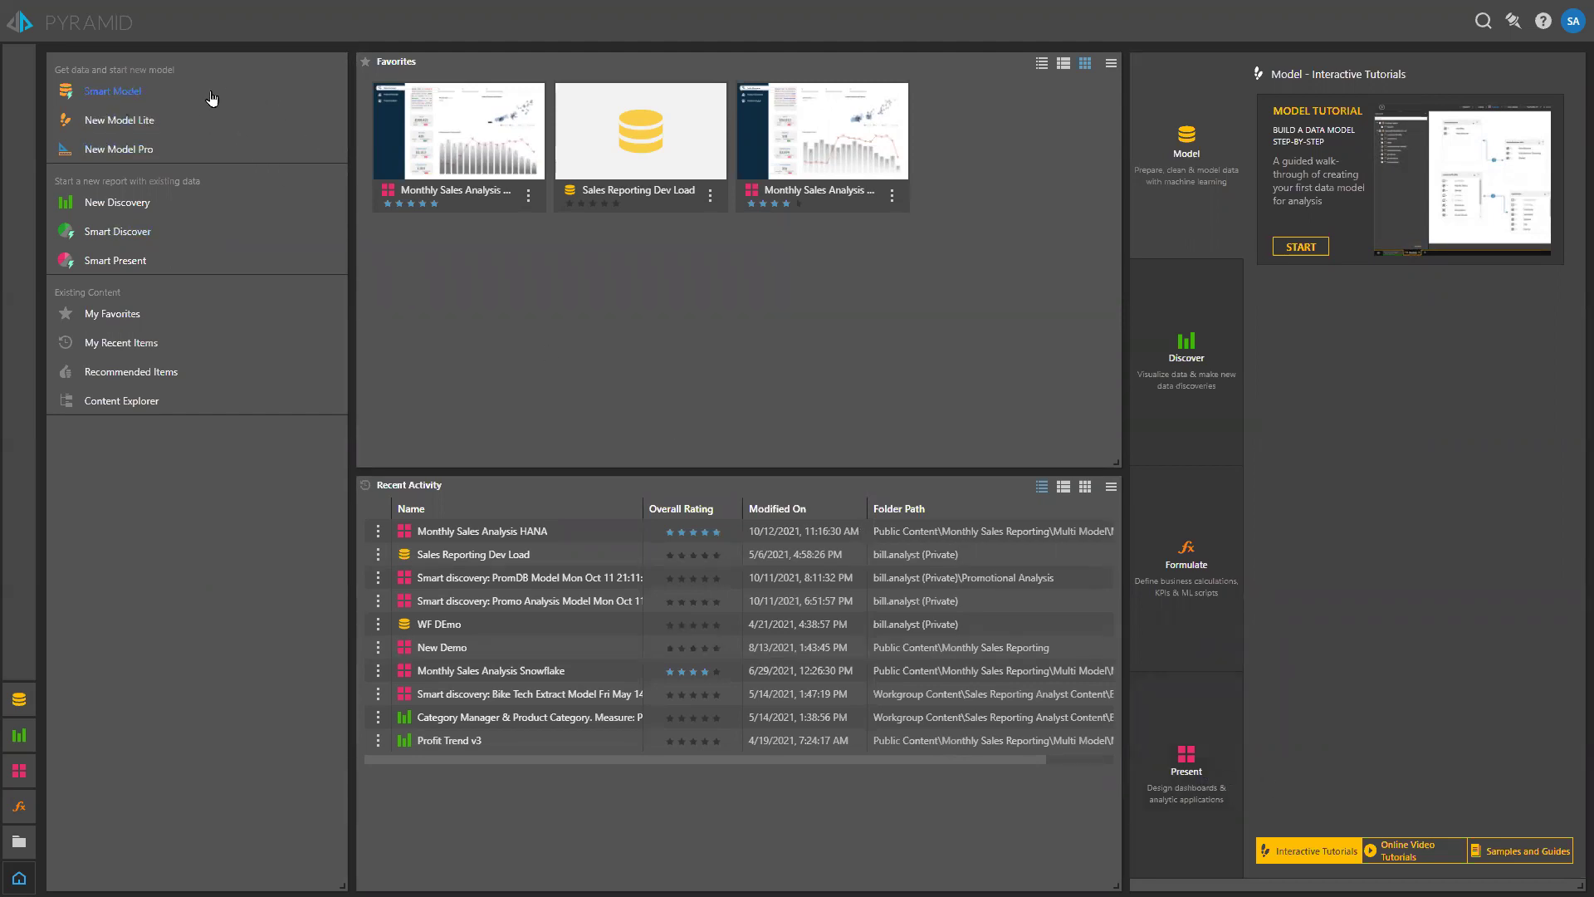
# - Start a new Model Lite hosted In Memory on the IMDB server, creating a new database named Promo DB
pyautogui.click(140, 127)
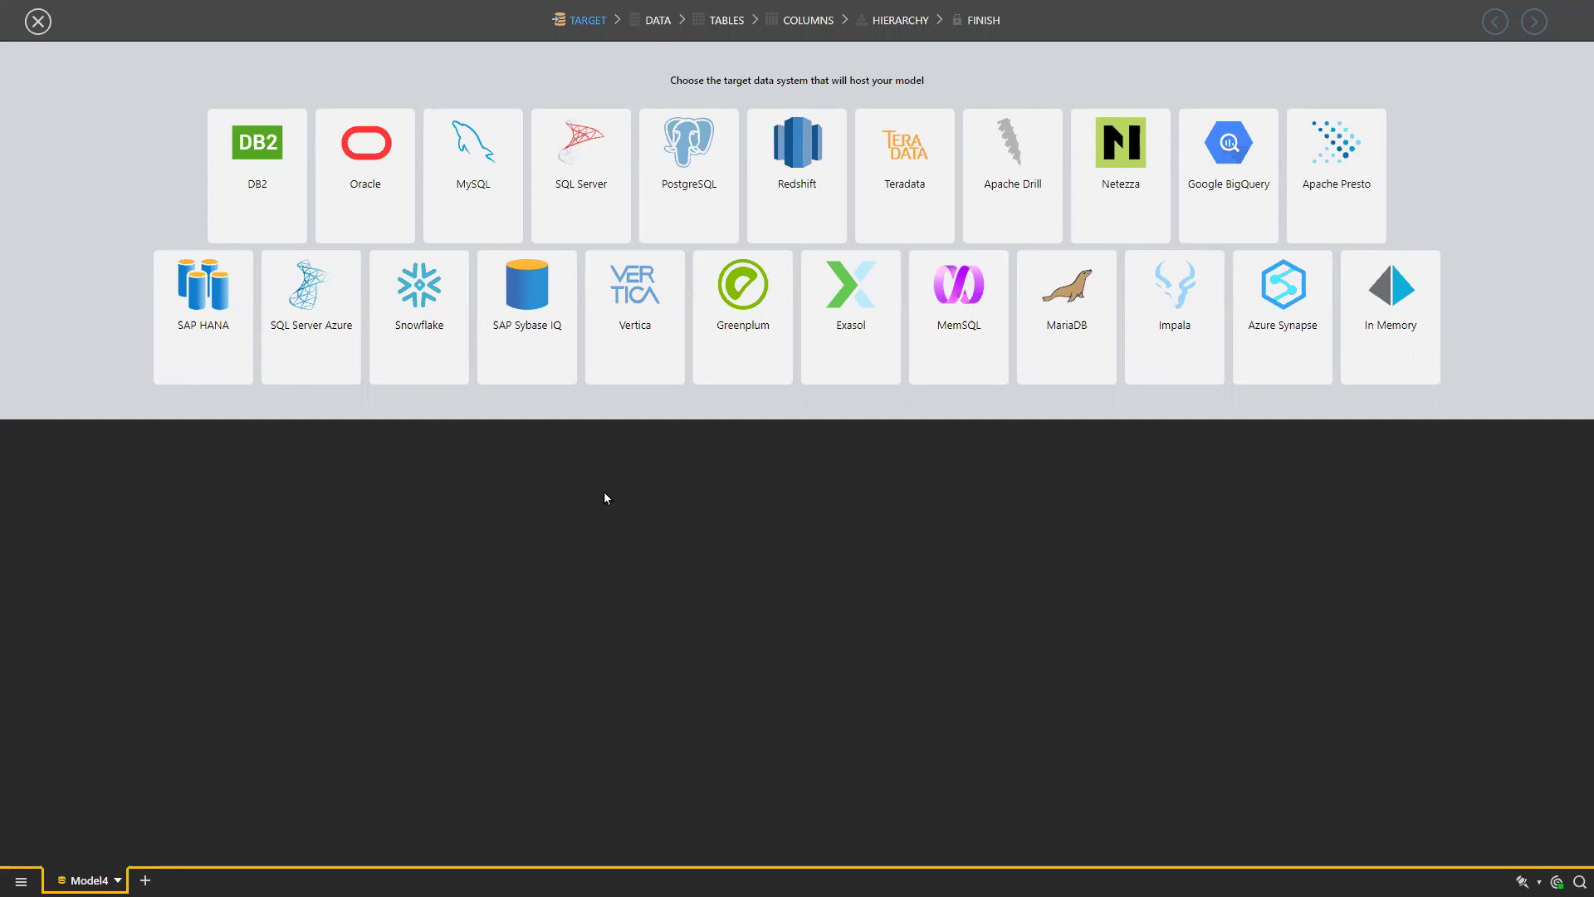
pyautogui.click(1398, 315)
pyautogui.click(802, 602)
pyautogui.write('Prom')
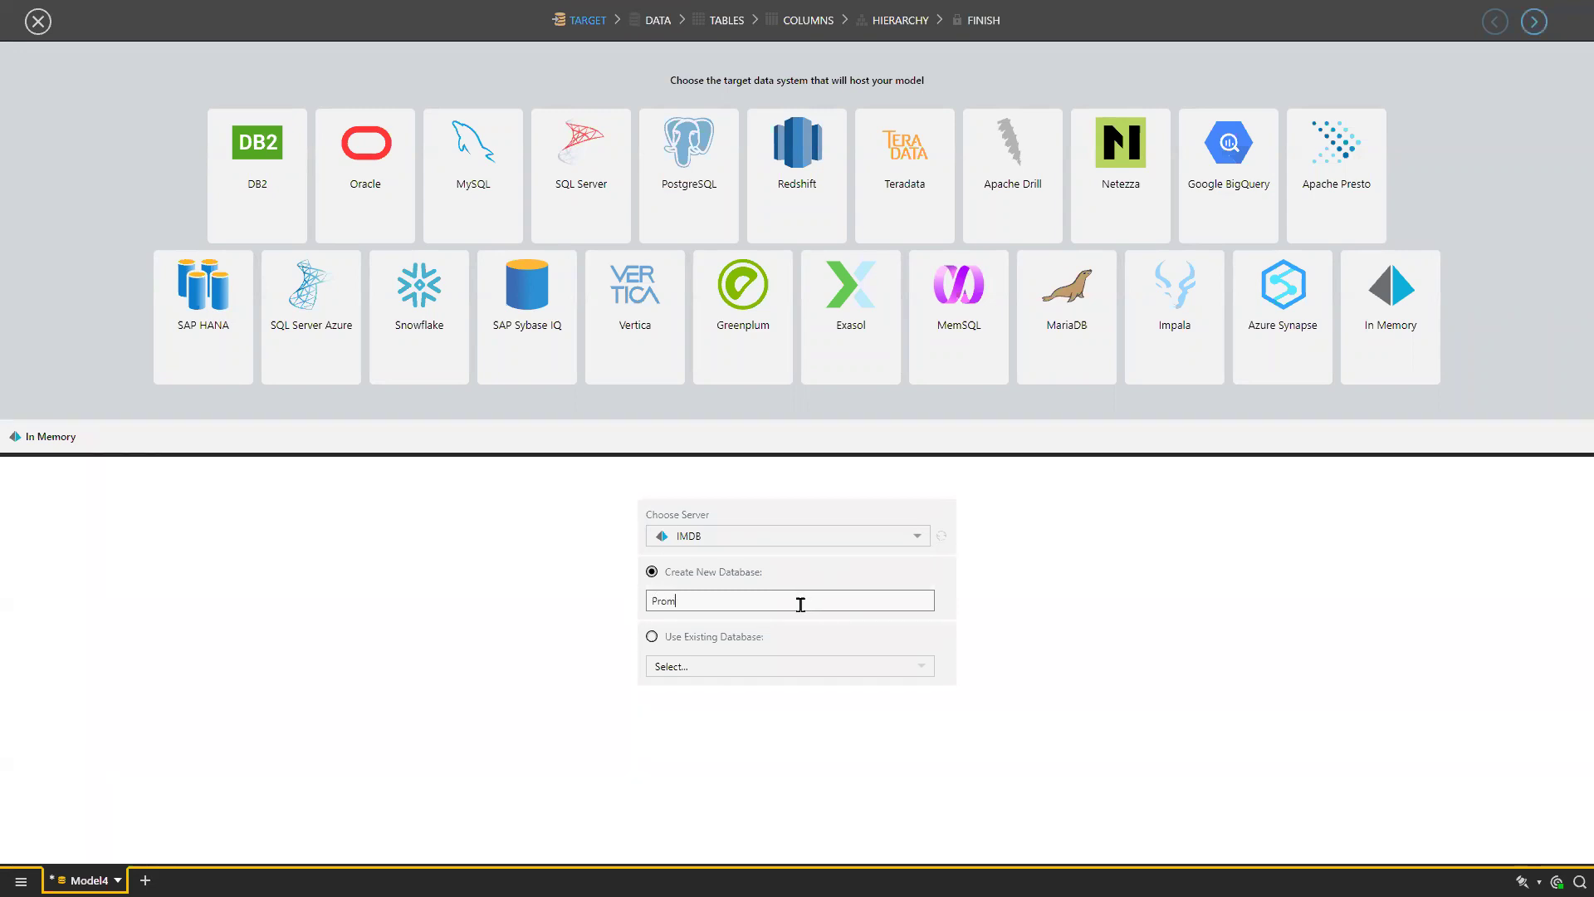
pyautogui.write('o DB')
pyautogui.click(1533, 23)
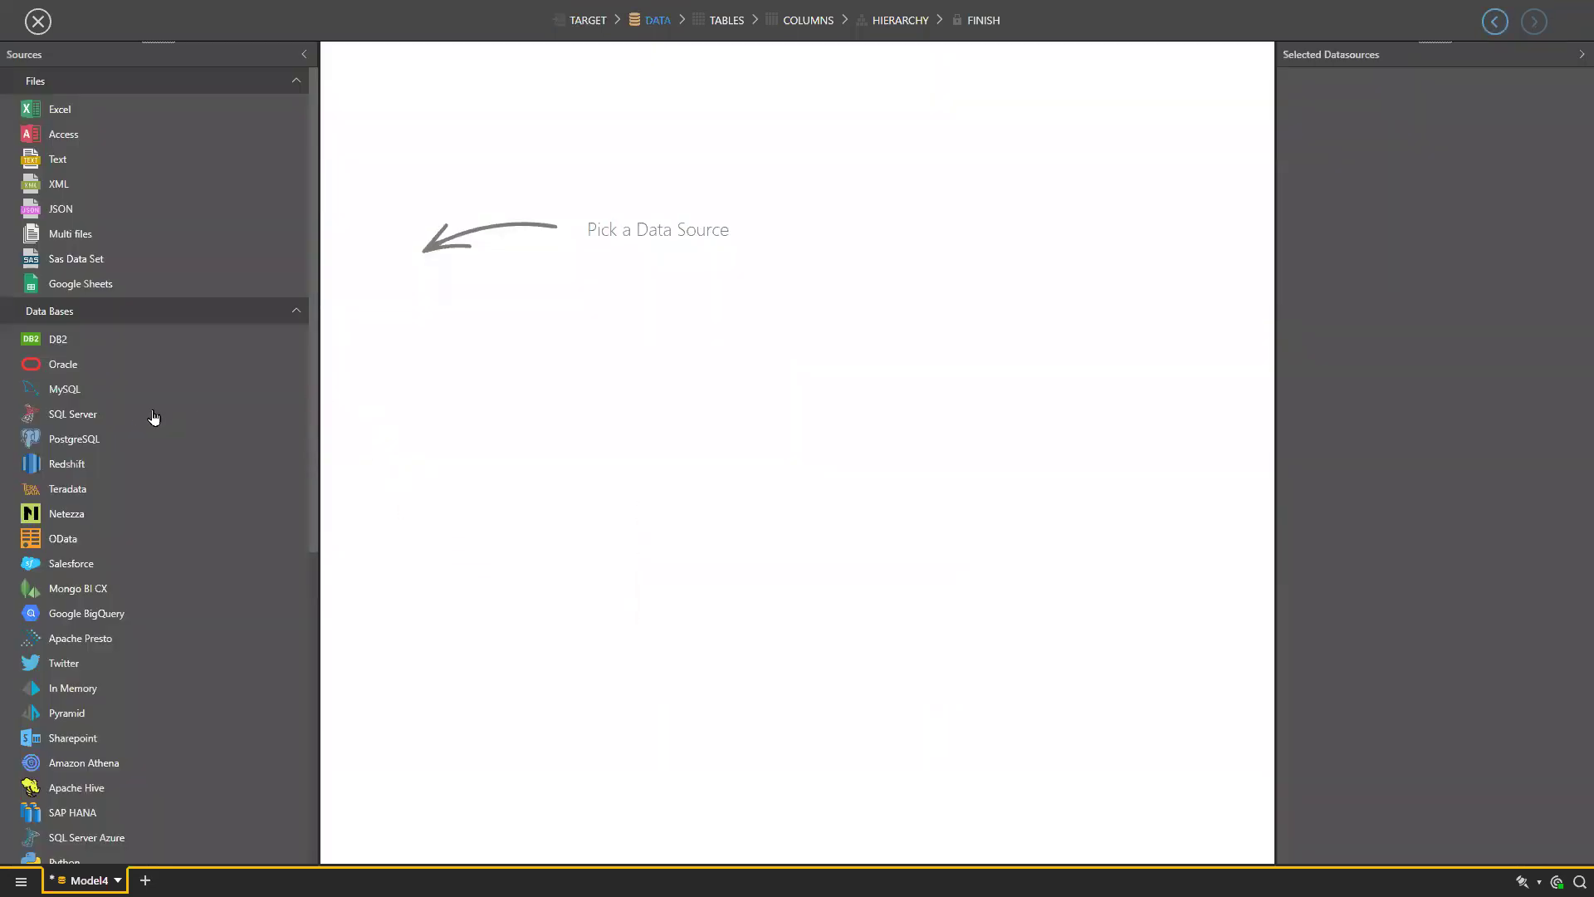
# - Add the SQL Server database Product Sales and Marketing Data and the Online Sales Data Excel file as the model's data sources
pyautogui.click(97, 421)
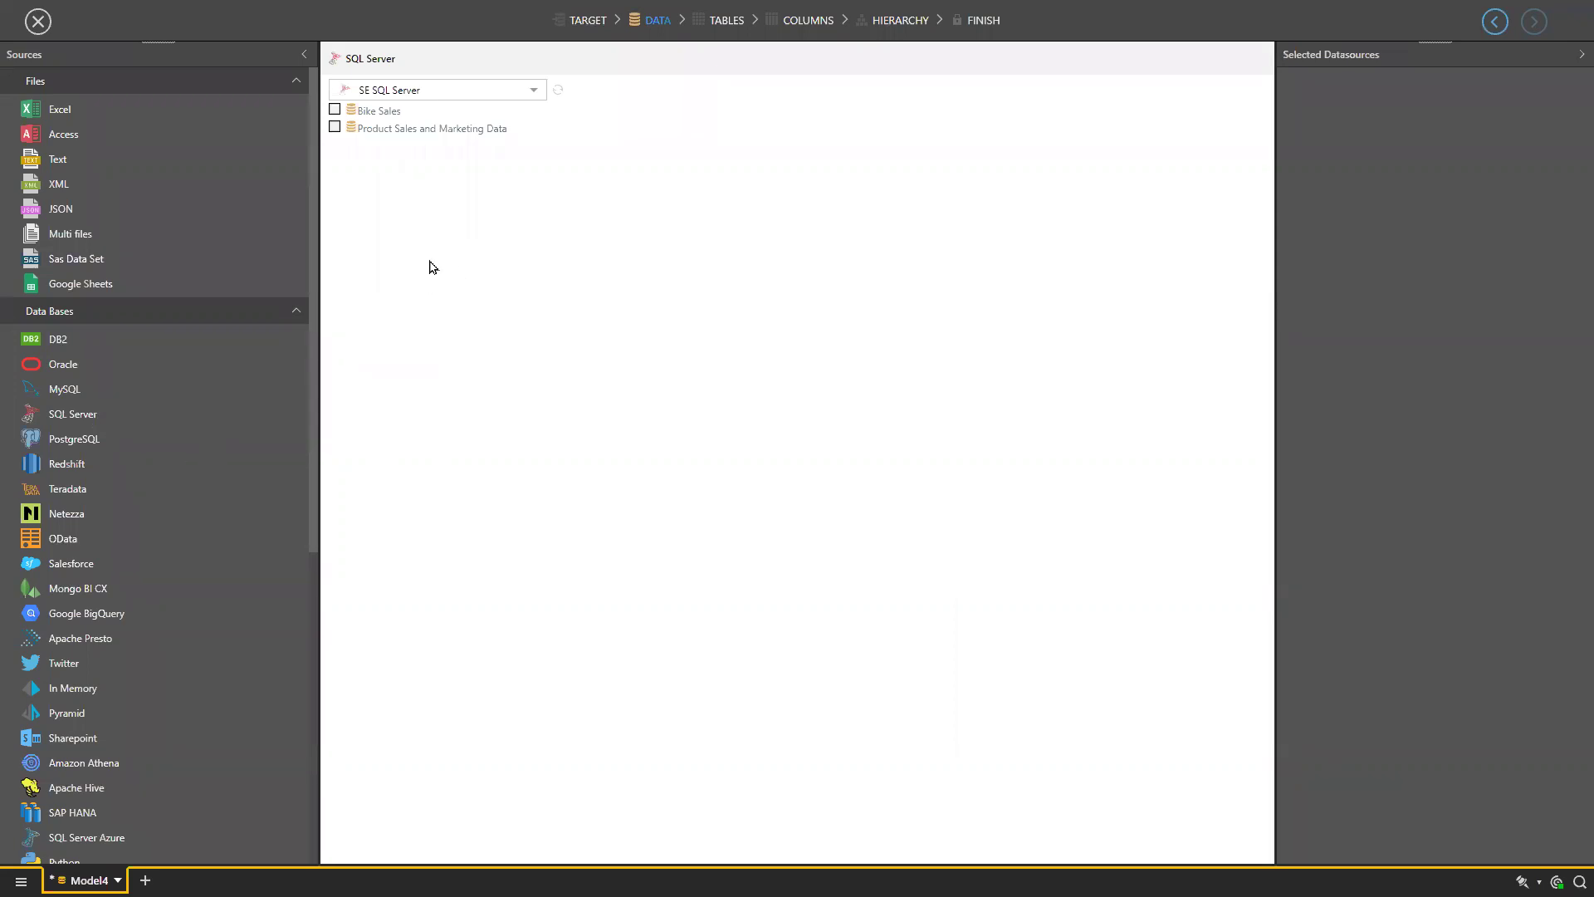
pyautogui.click(334, 128)
pyautogui.click(64, 112)
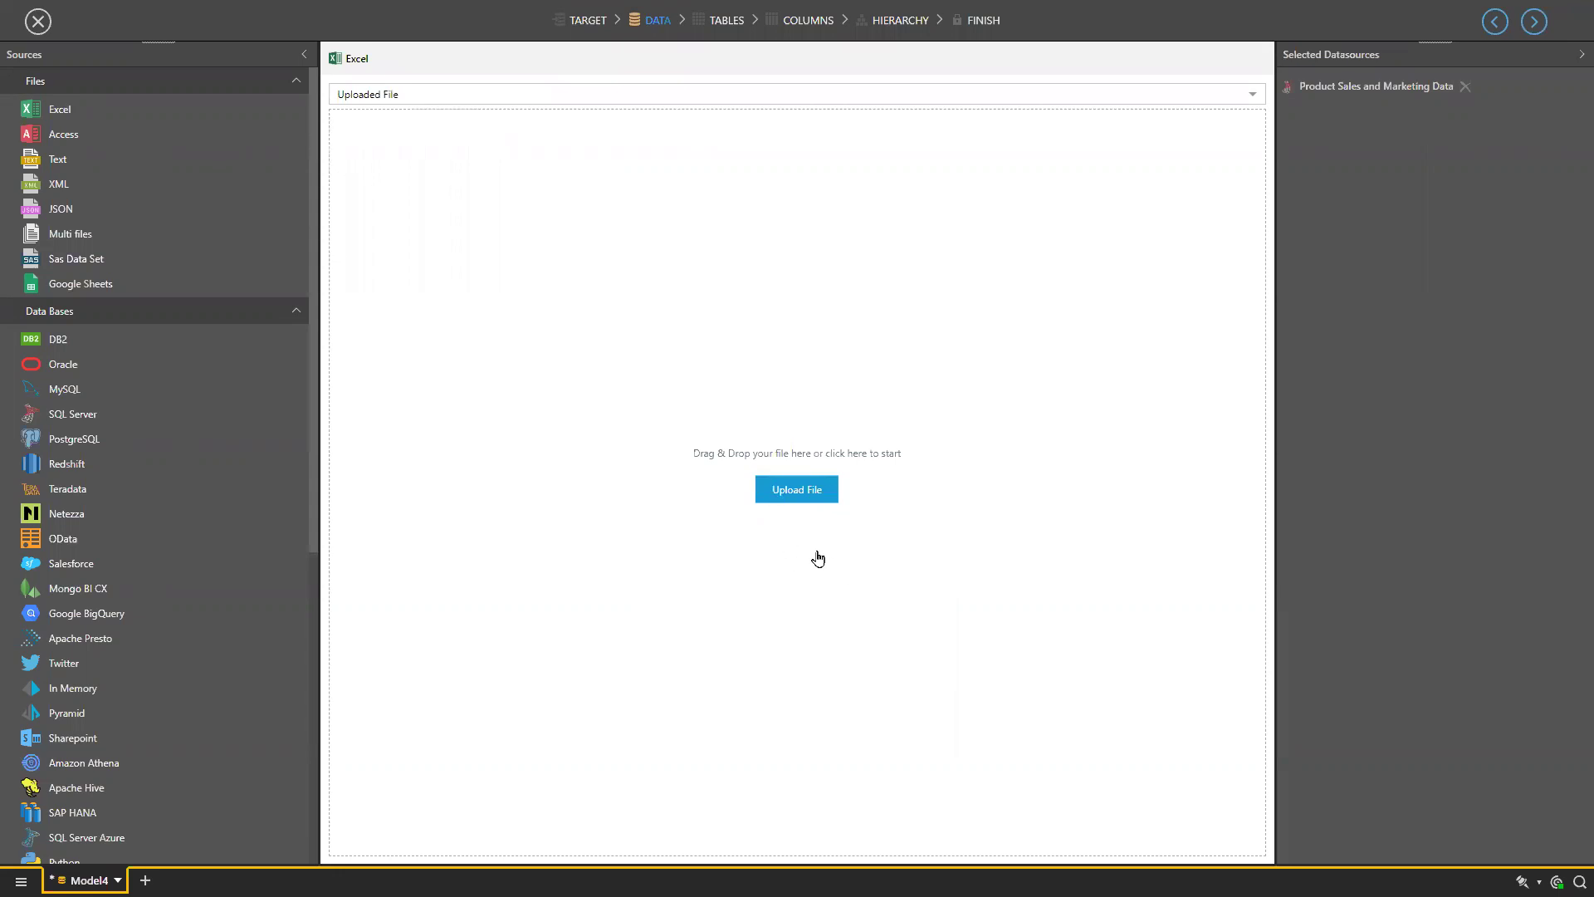
pyautogui.click(783, 499)
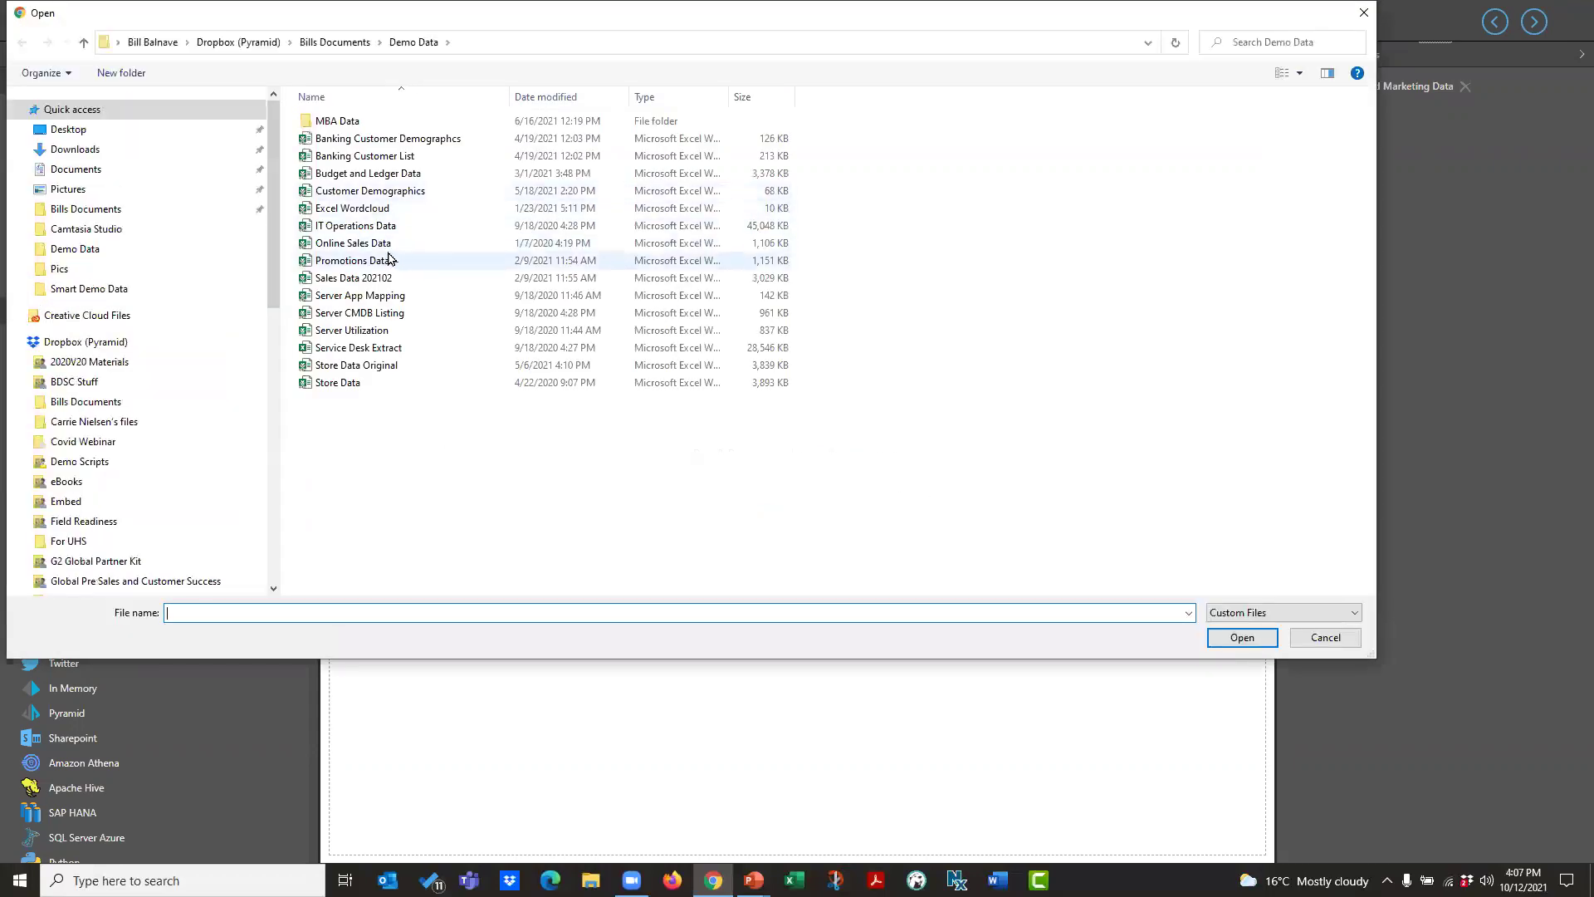
pyautogui.click(370, 243)
pyautogui.click(1237, 641)
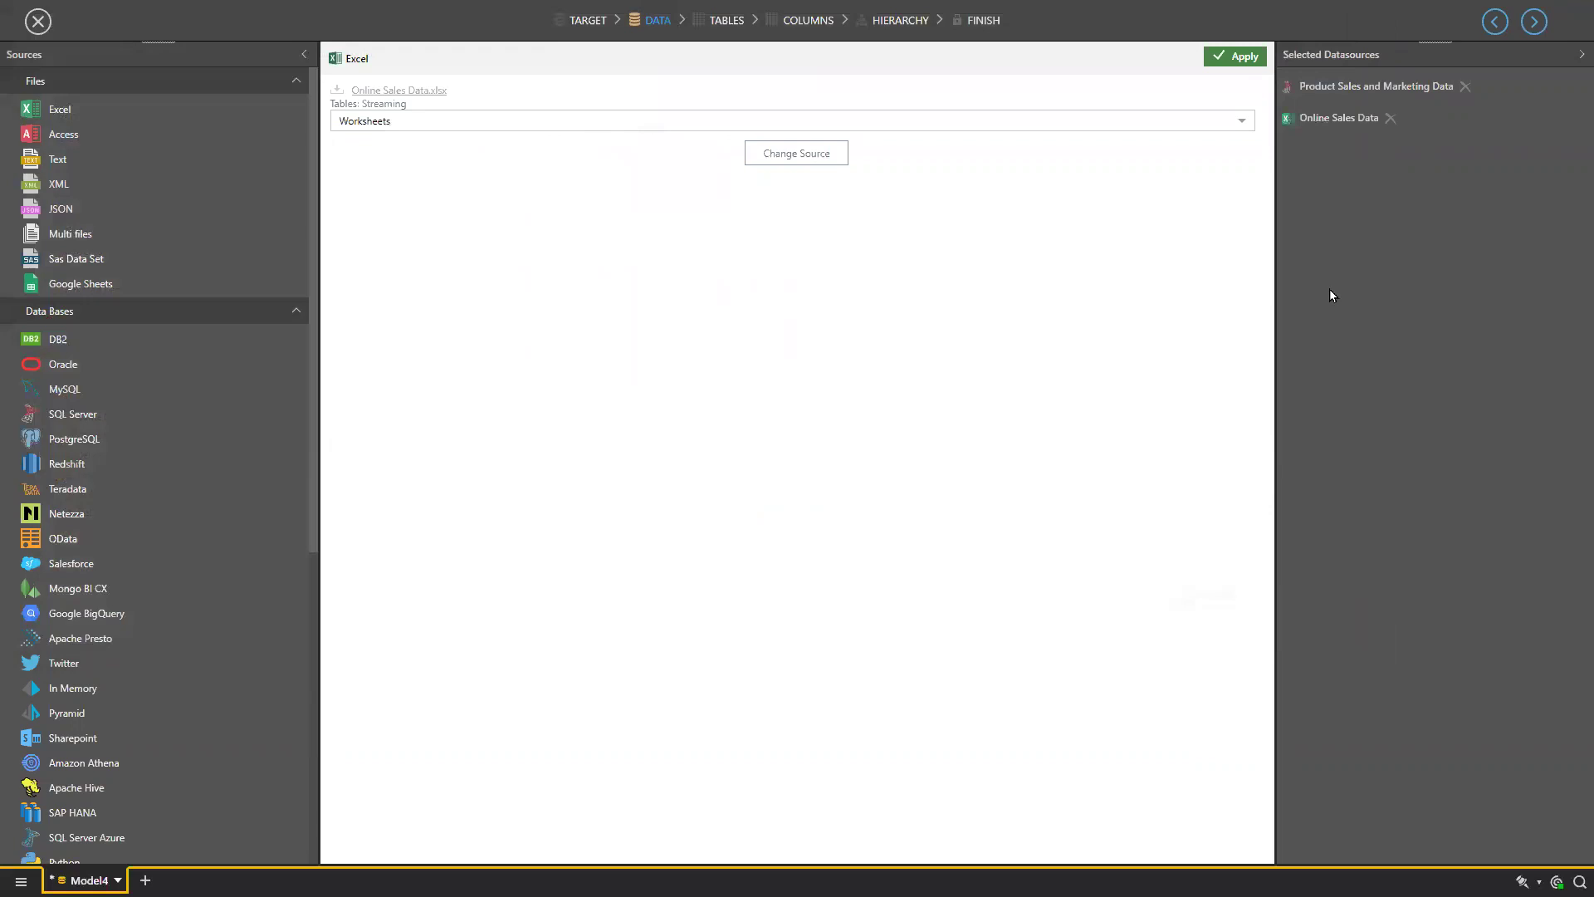
pyautogui.click(1532, 23)
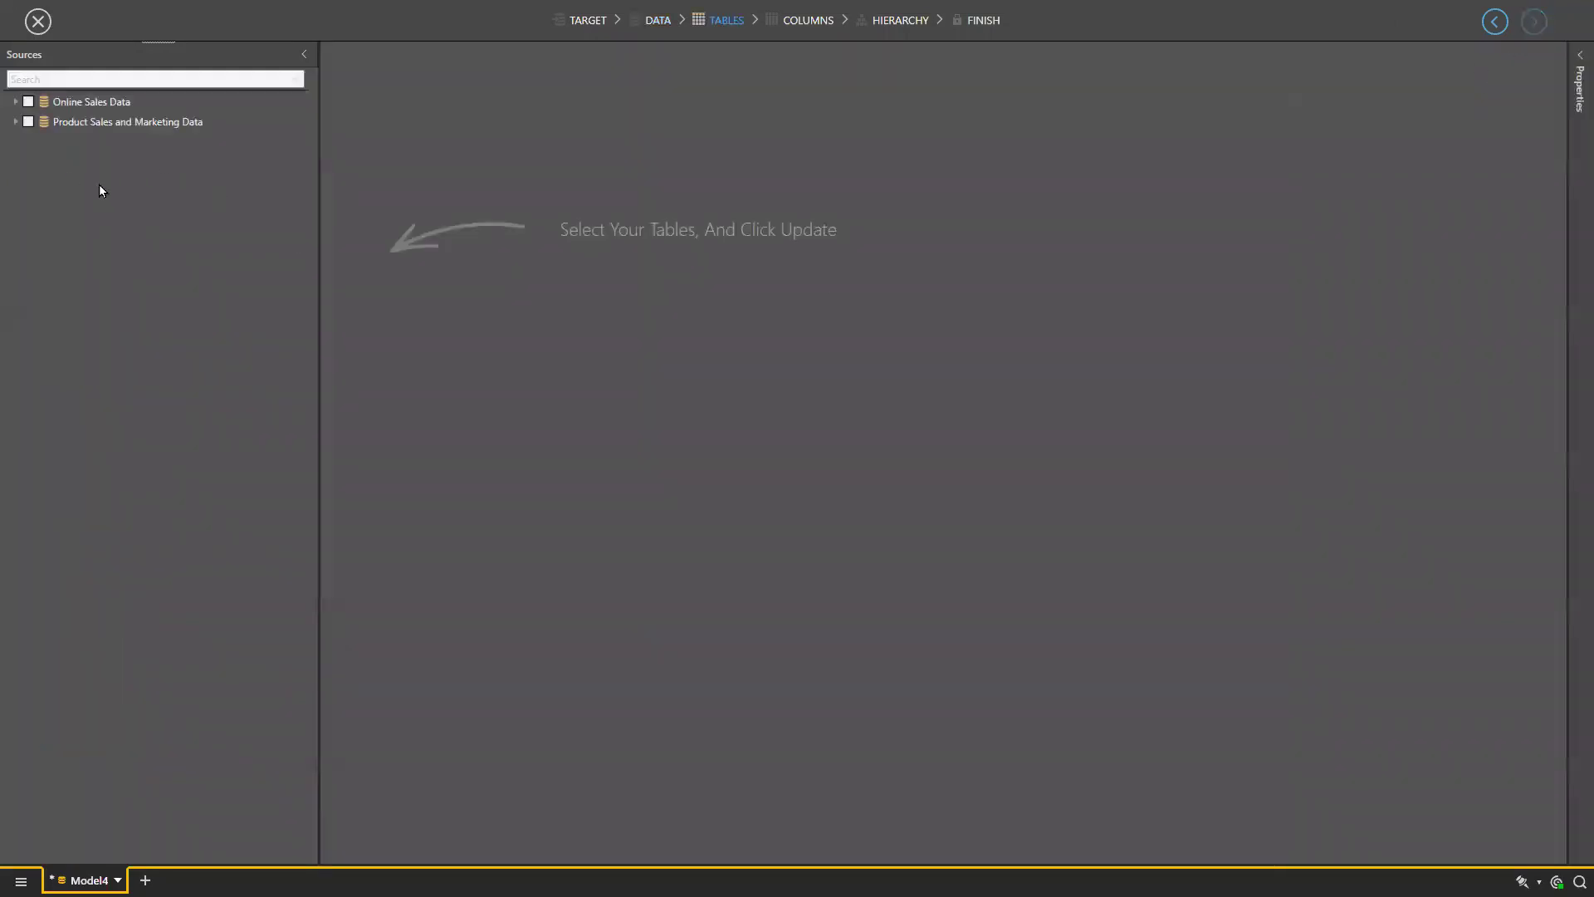
# - Include the Online Sales Data table and all Product Sales and Marketing Data tables except dbo.Region Image in the model diagram
pyautogui.click(15, 101)
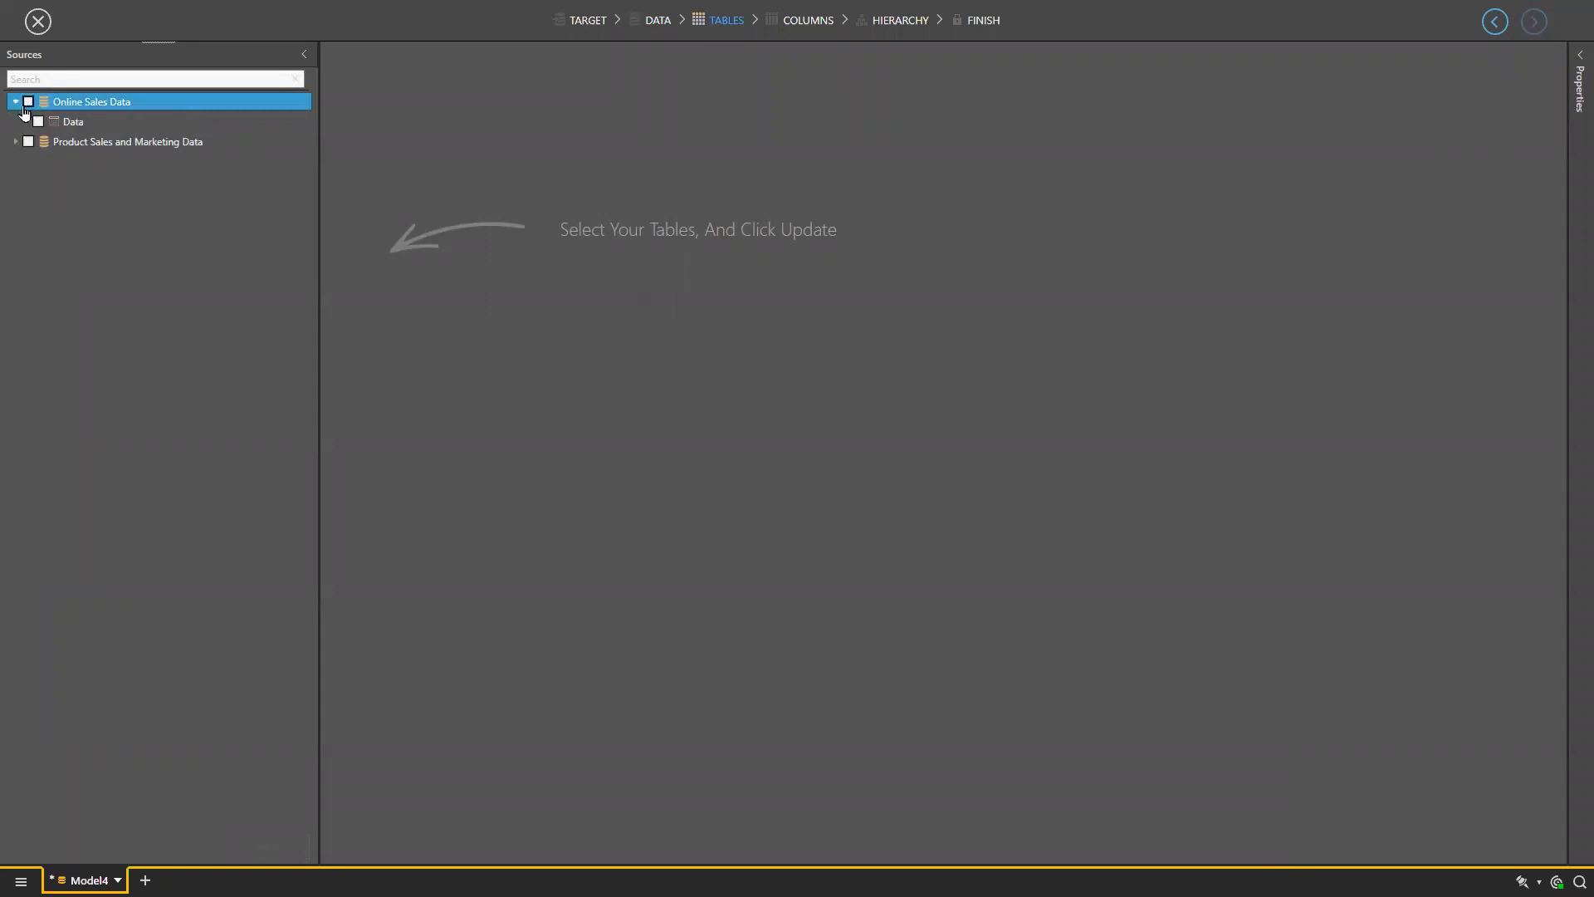
pyautogui.click(16, 141)
pyautogui.click(28, 141)
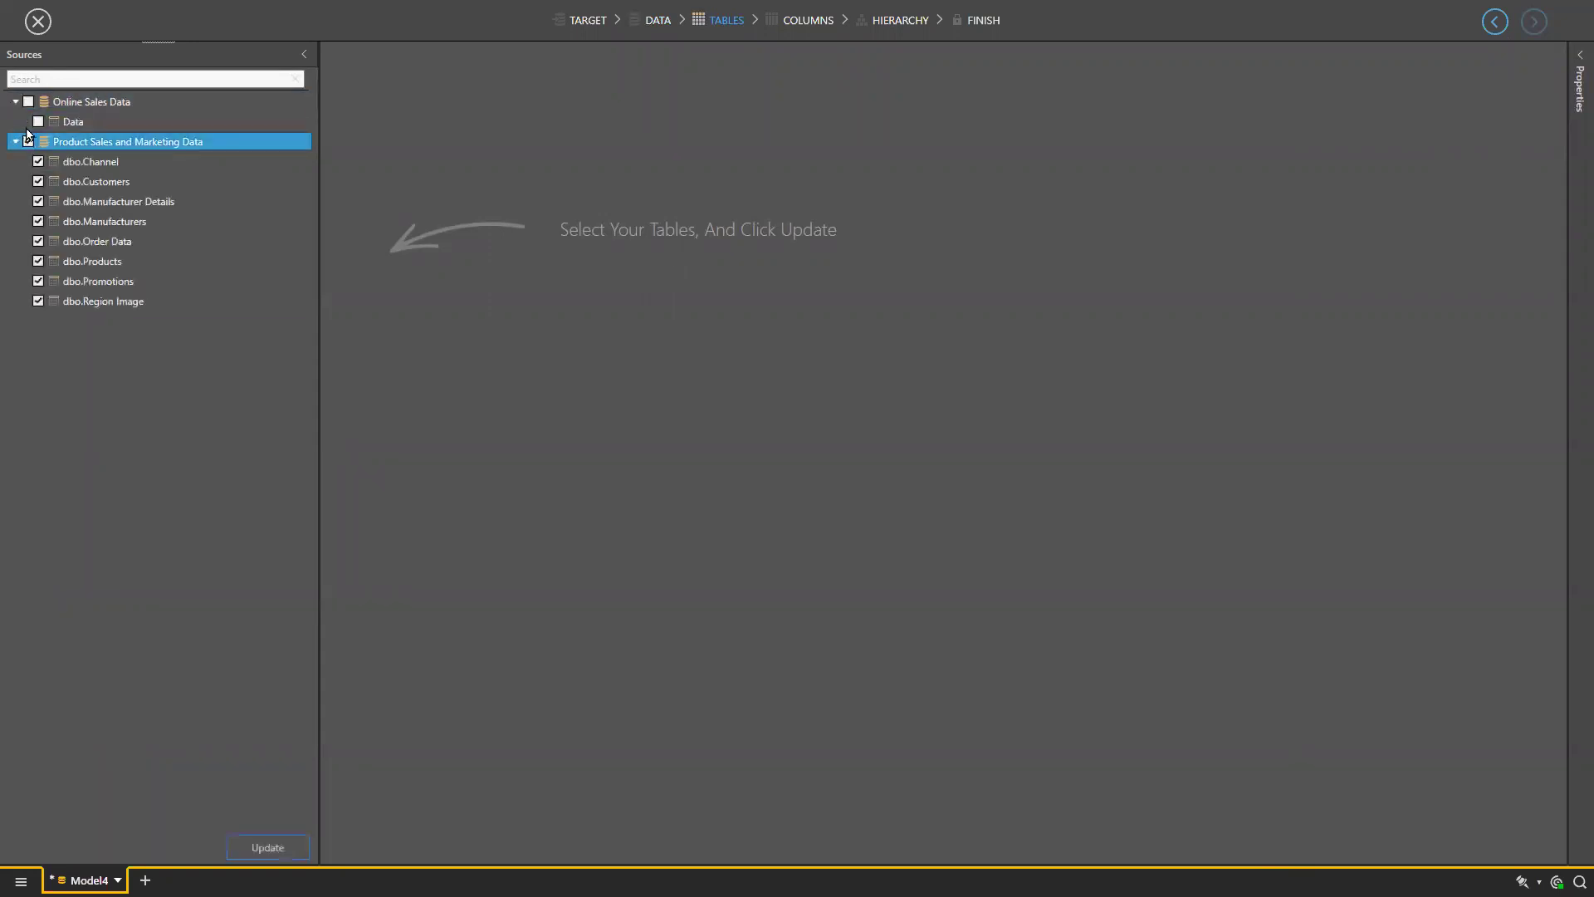
pyautogui.click(28, 101)
pyautogui.click(27, 101)
pyautogui.click(68, 121)
pyautogui.click(106, 177)
pyautogui.click(262, 167)
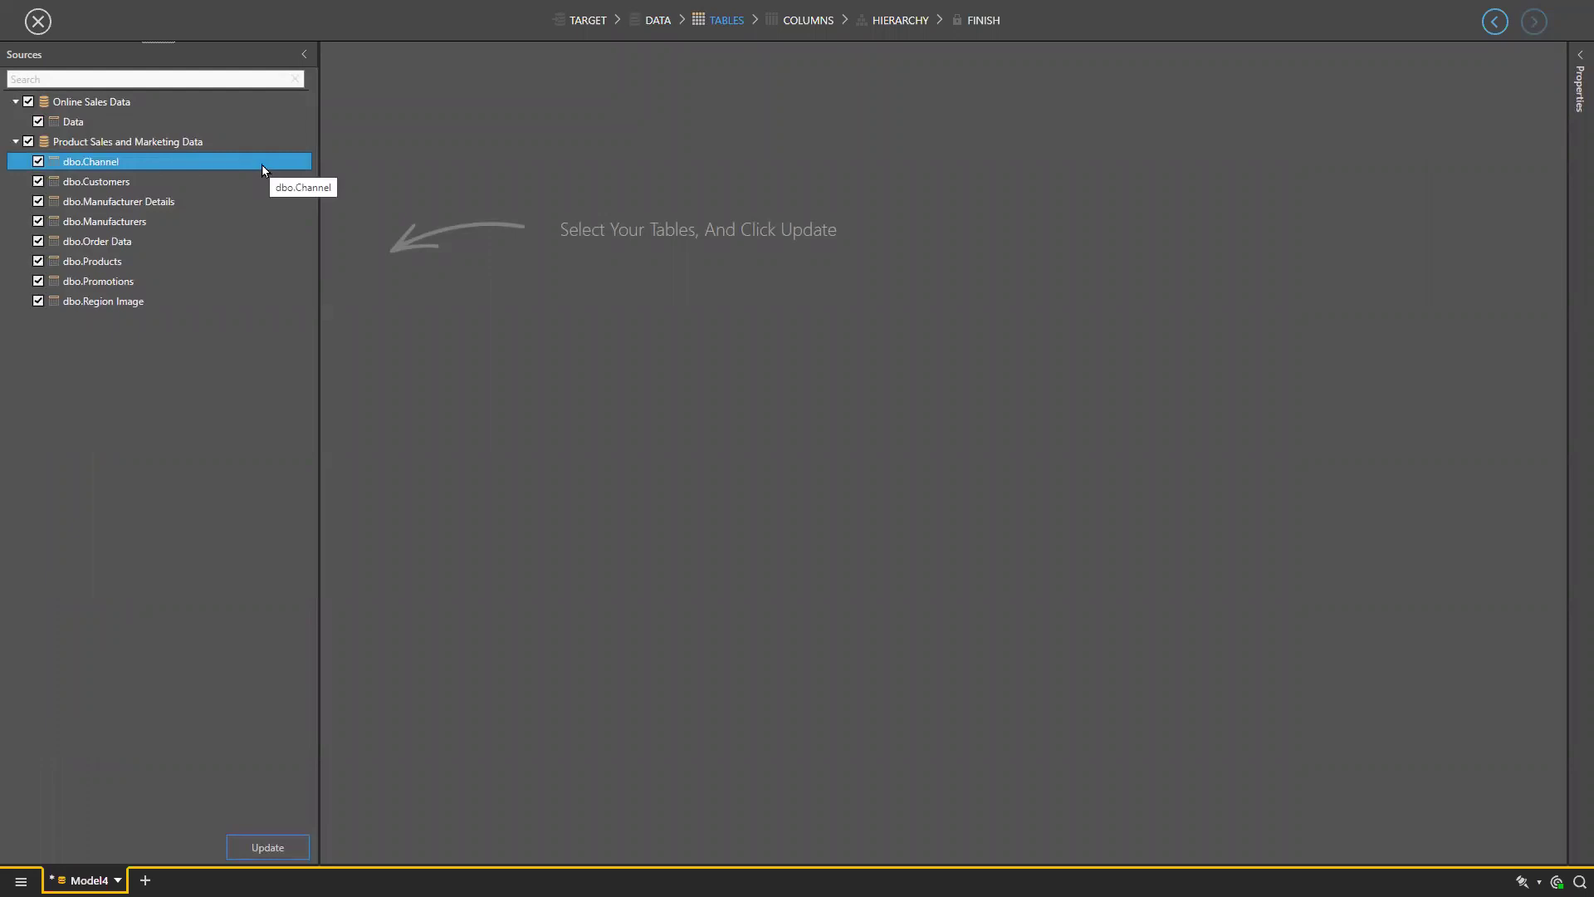
pyautogui.click(121, 241)
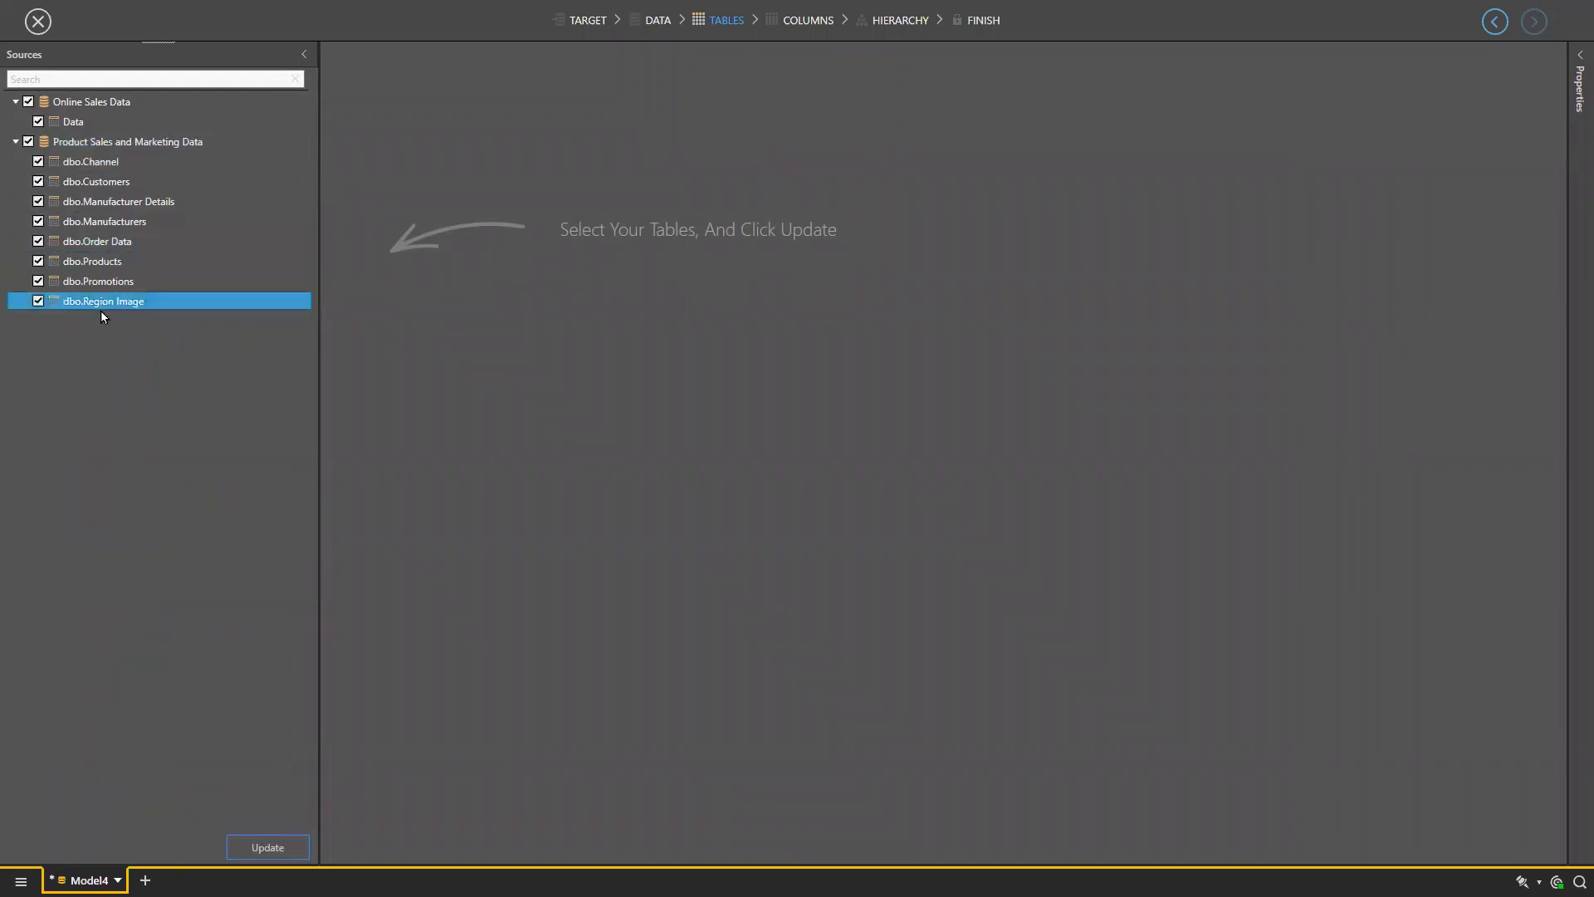
pyautogui.click(38, 302)
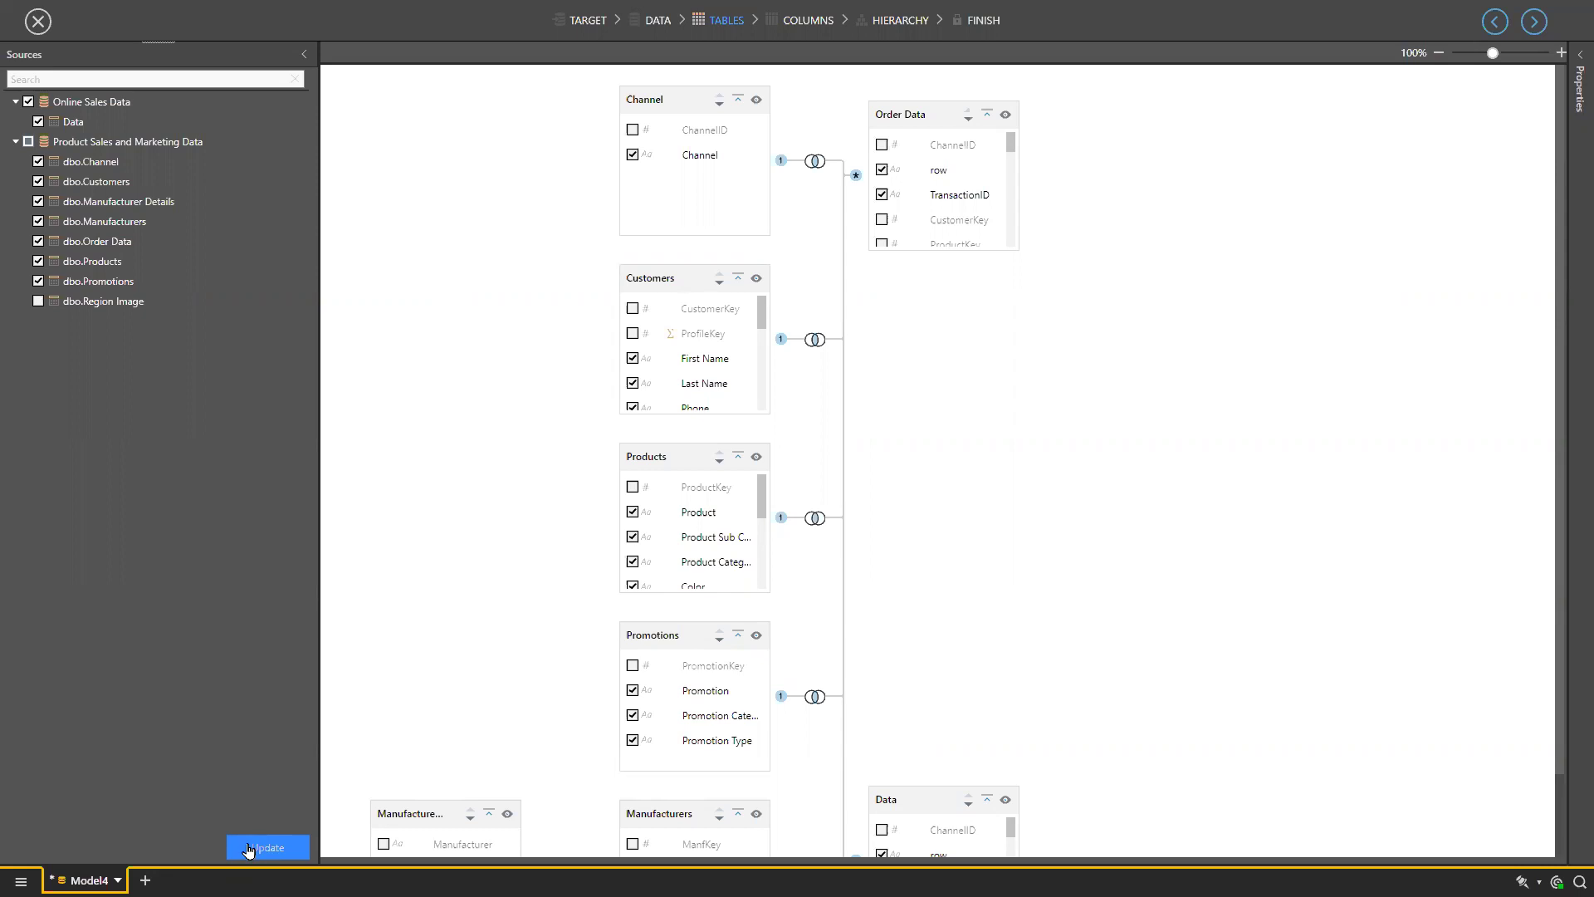
# - Place the Data table just below Order Data in the diagram and rename Data to Online Sales
pyautogui.moveTo(928, 797); pyautogui.dragTo(931, 430)
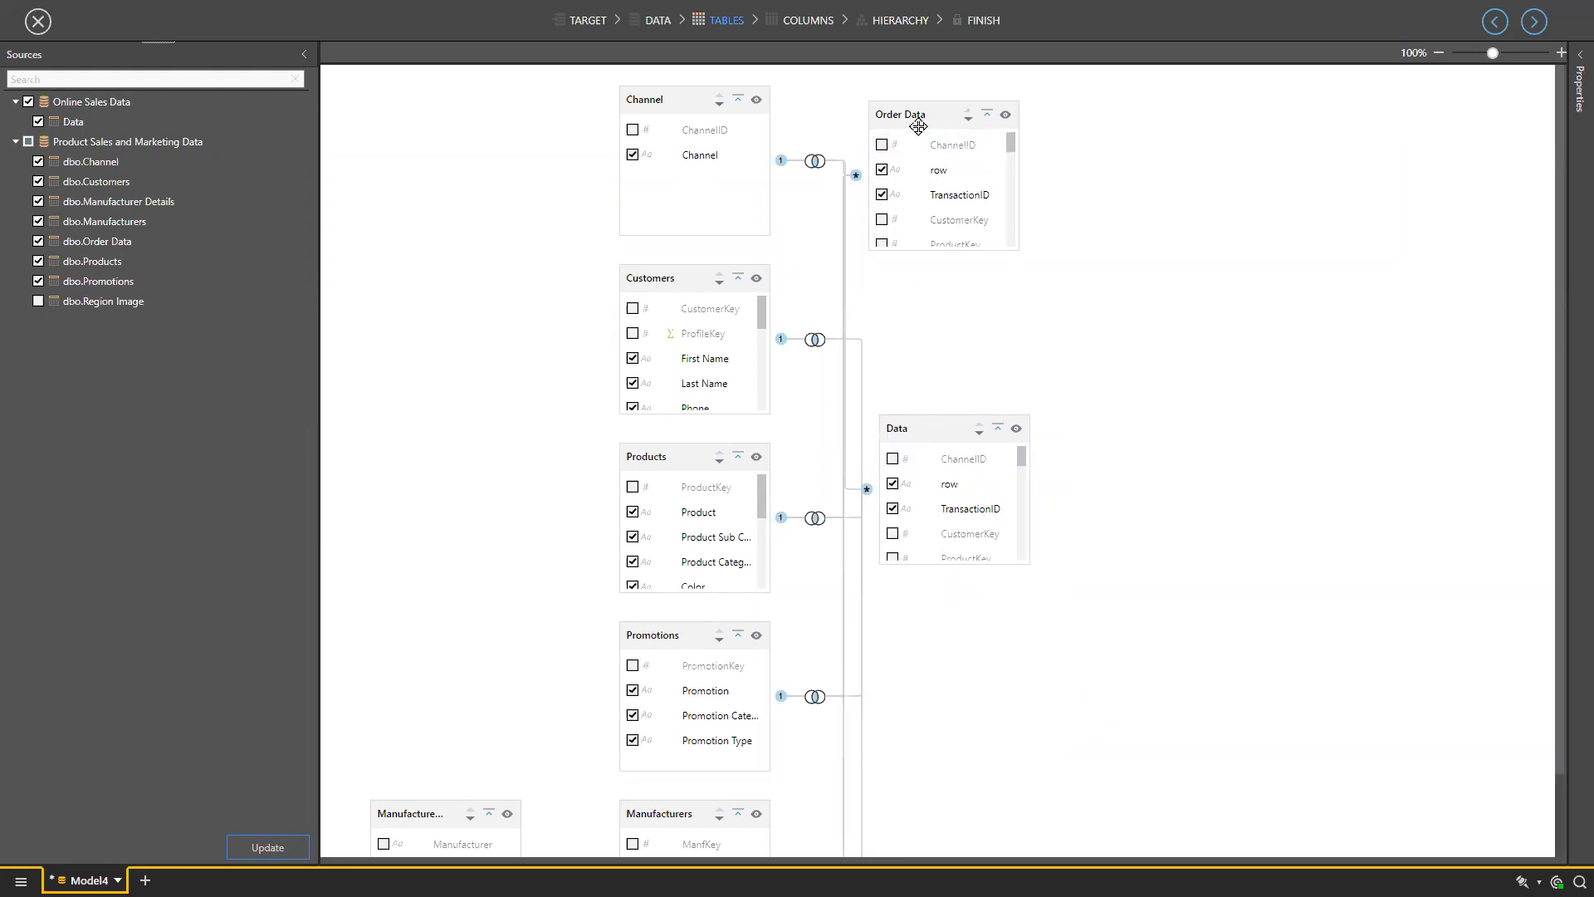
pyautogui.moveTo(918, 117); pyautogui.dragTo(936, 212)
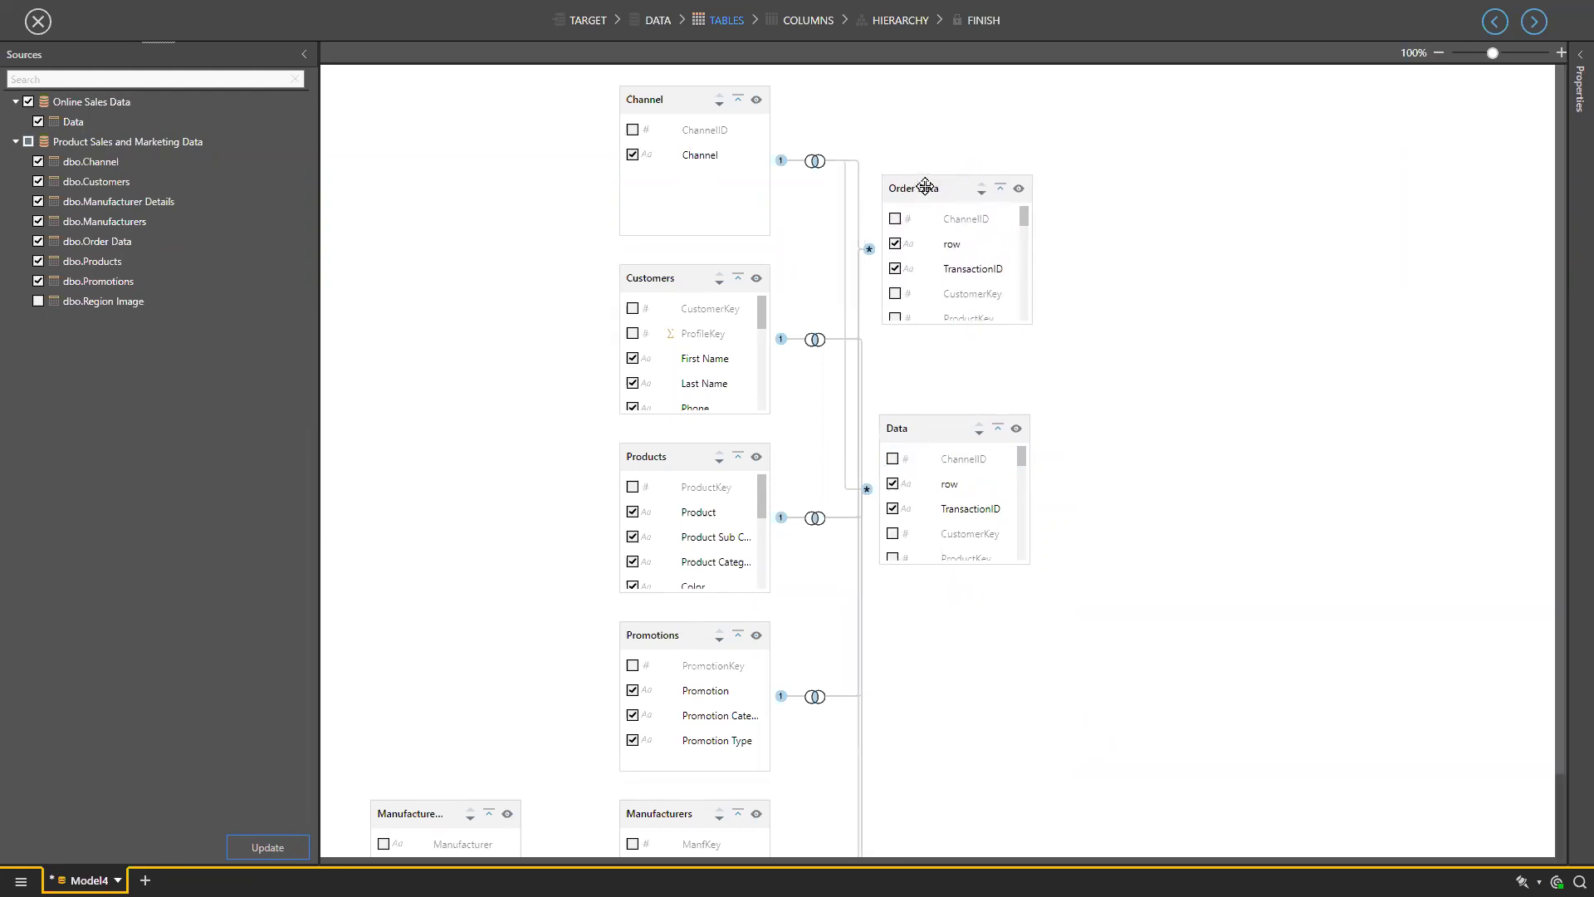
pyautogui.rightClick(926, 430)
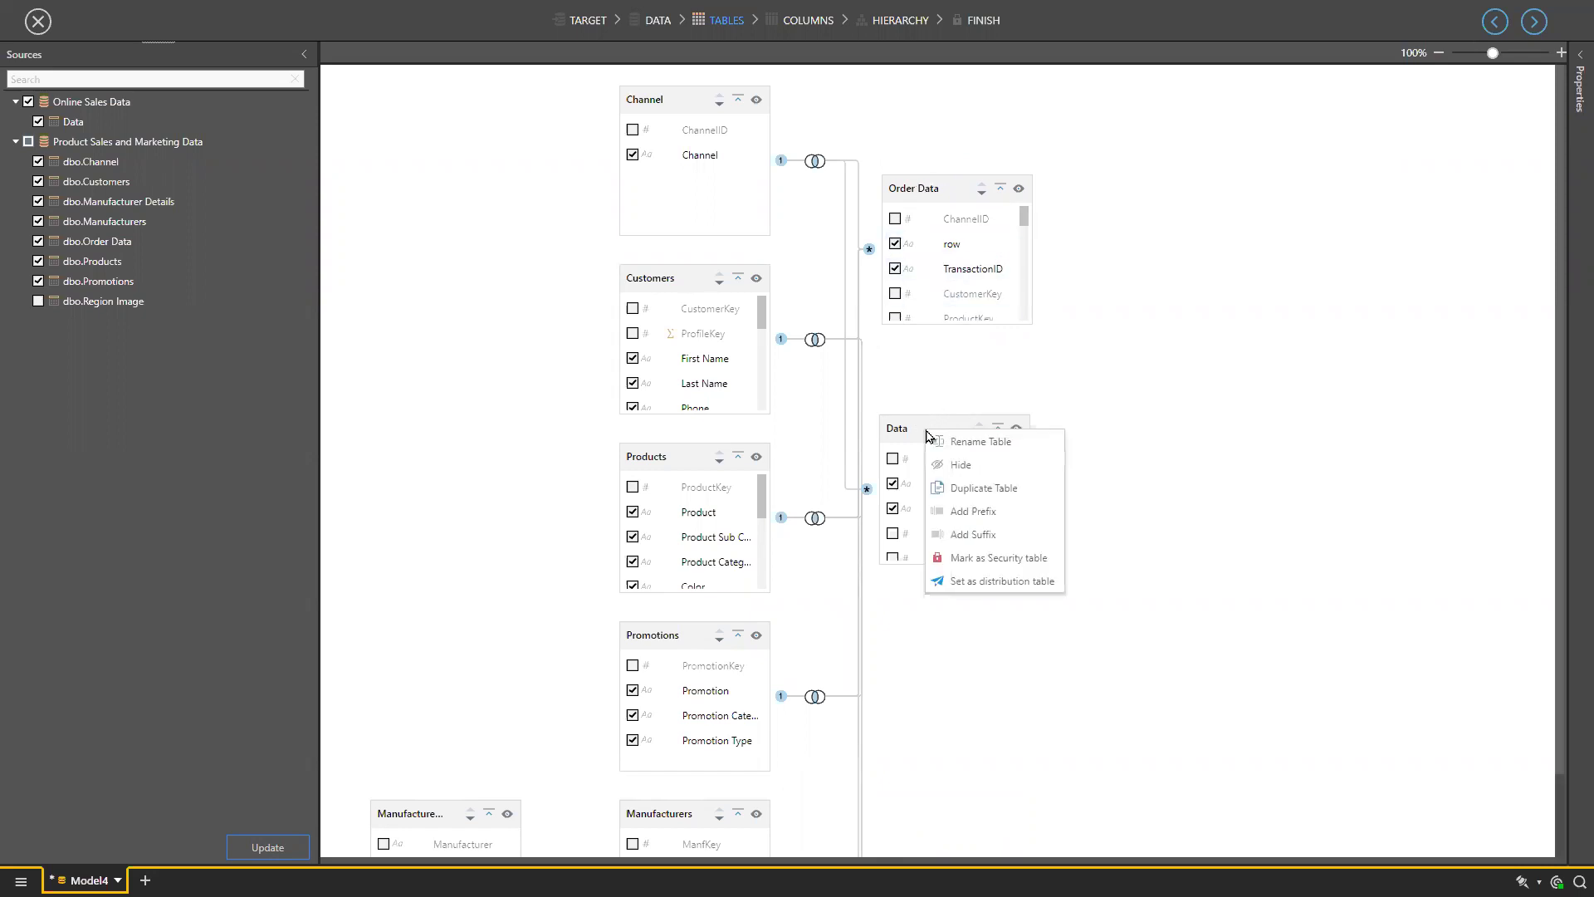
pyautogui.click(967, 442)
pyautogui.press('BackSpace')
pyautogui.press('BackSpace')
pyautogui.press('BackSpace')
pyautogui.write('Online')
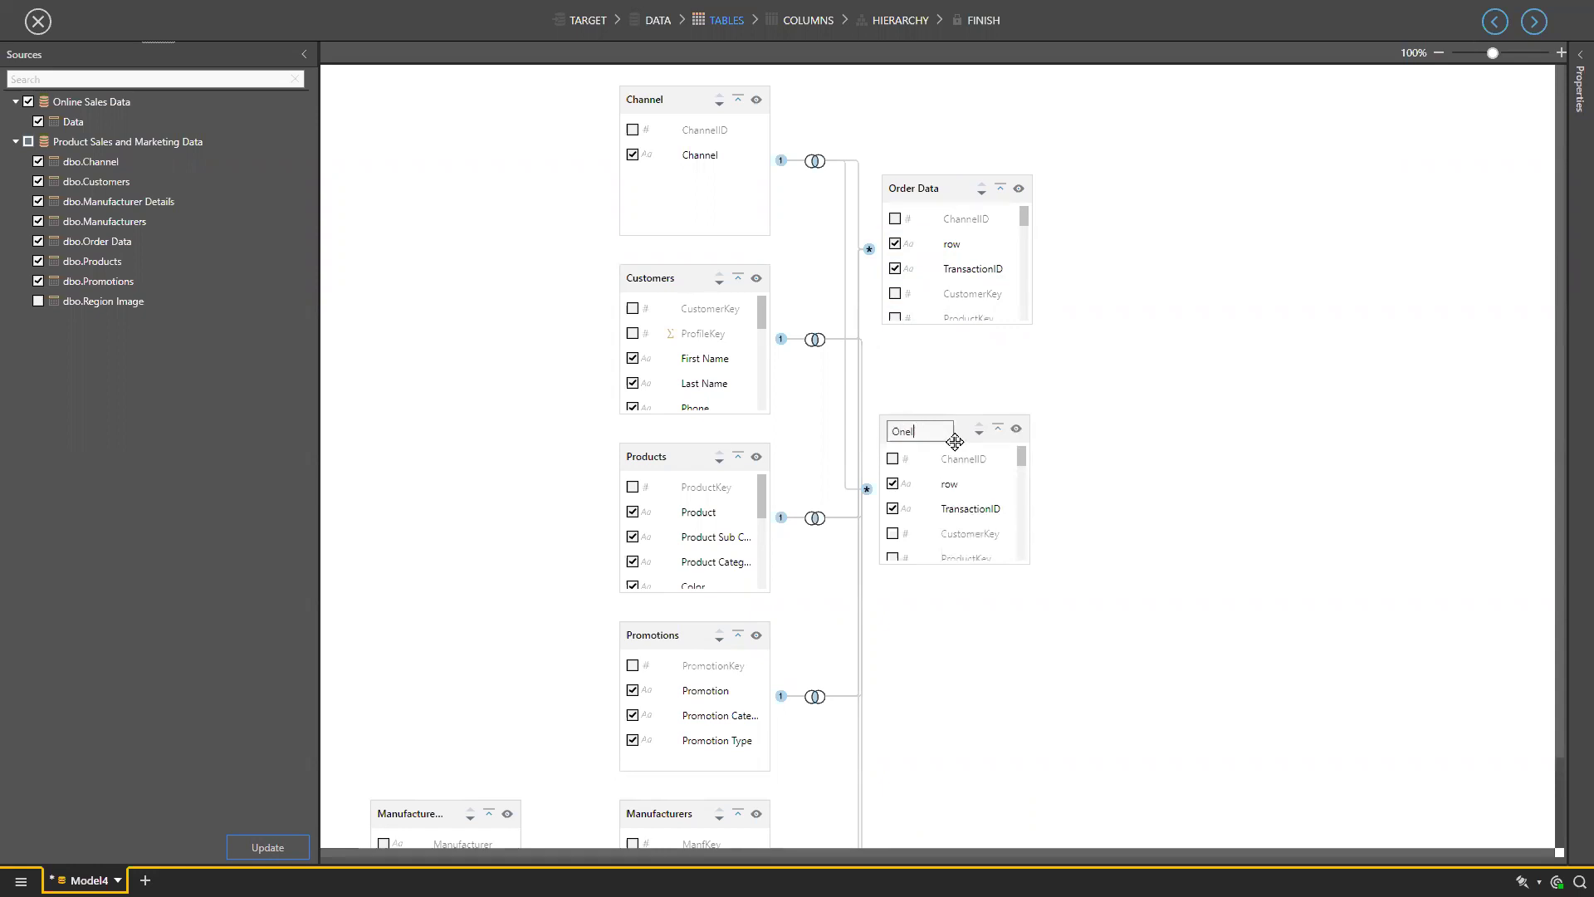
pyautogui.write(' Sales')
pyautogui.press('Return')
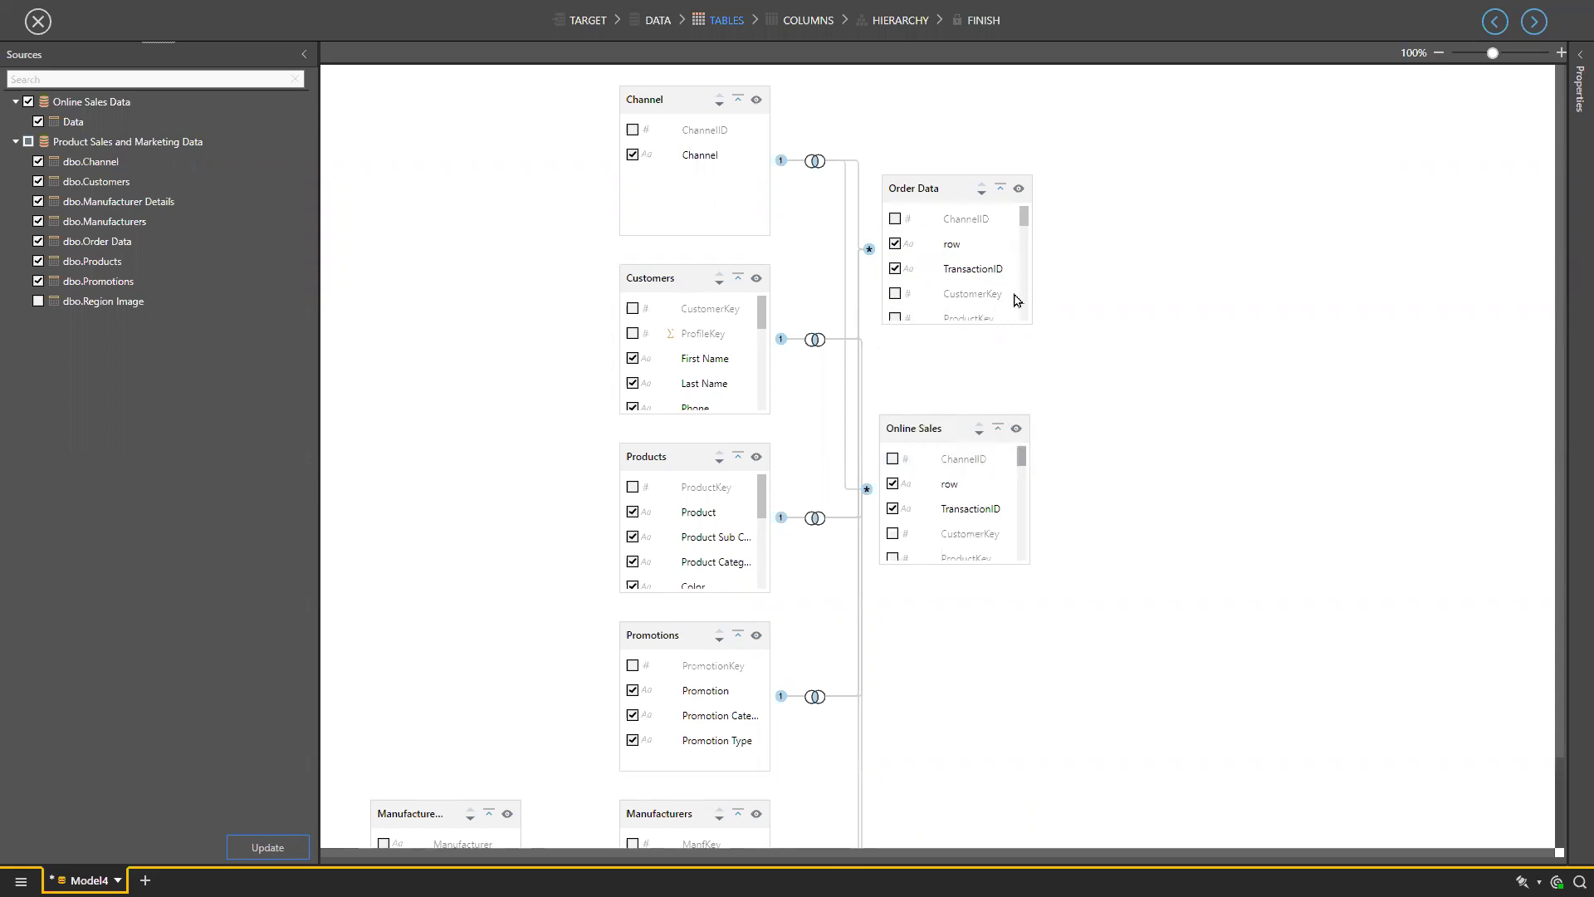
# - Rename the Order Data table to Store Sales
pyautogui.rightClick(923, 193)
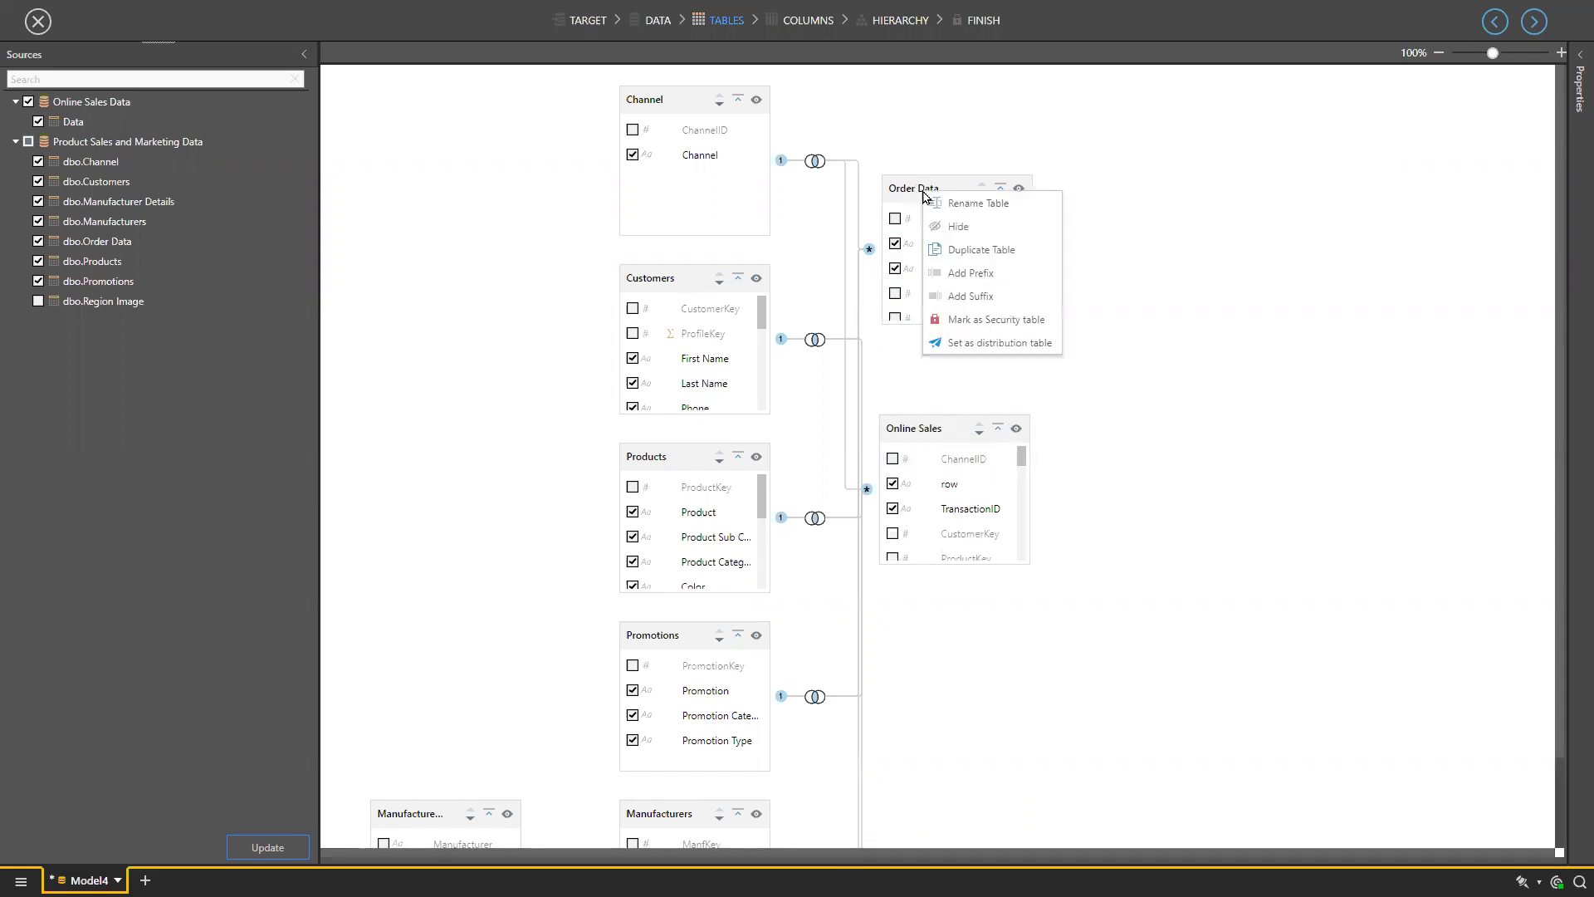
pyautogui.click(975, 204)
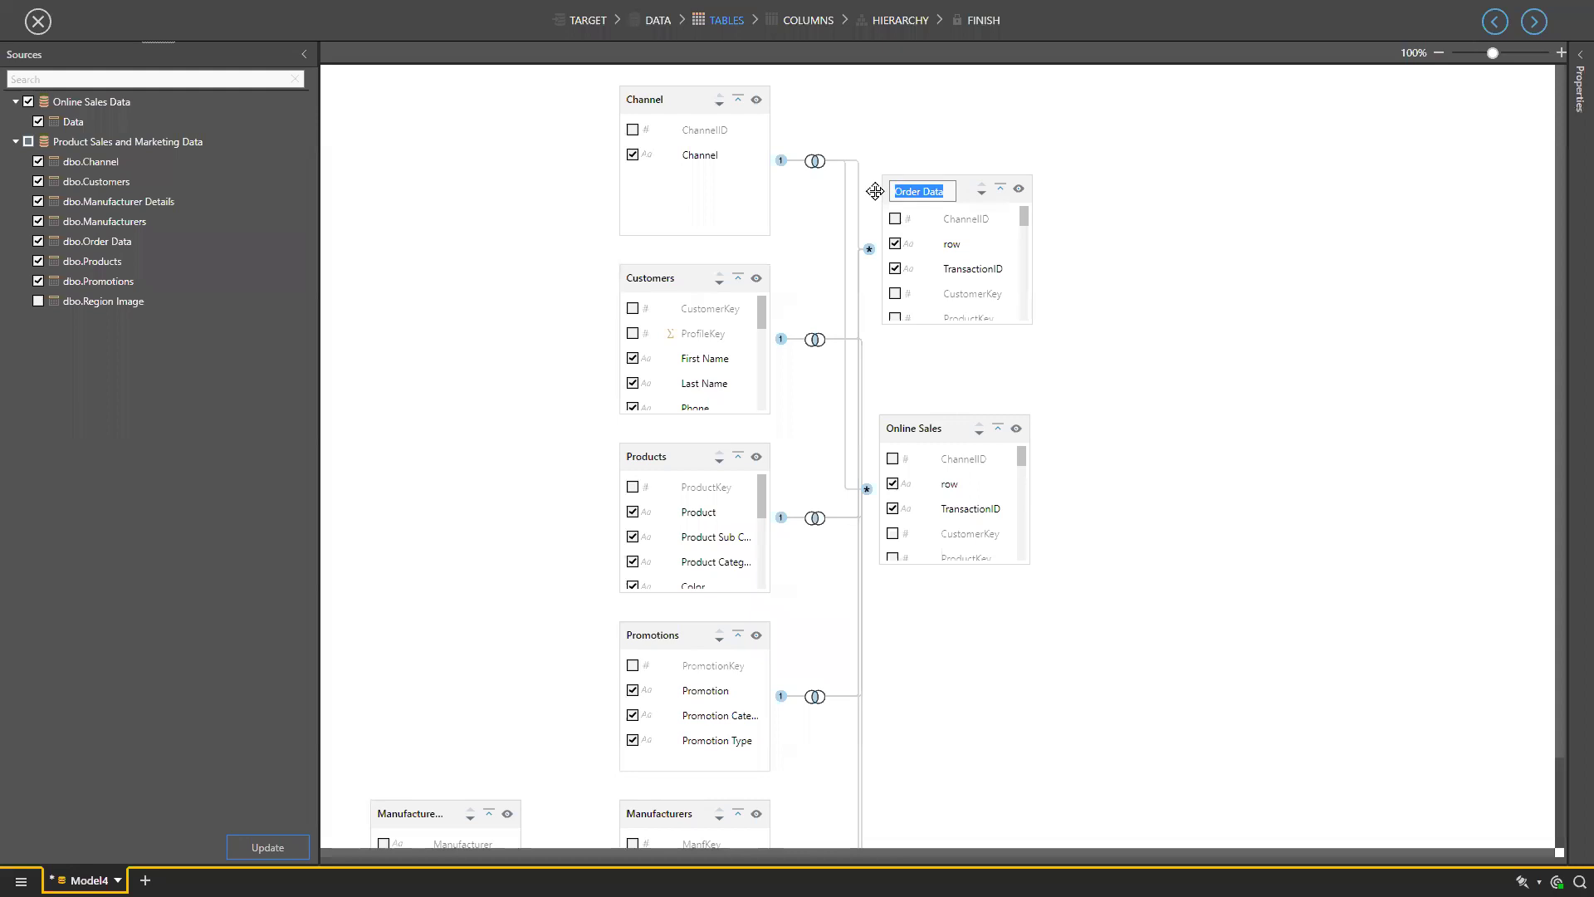
pyautogui.write('Store Sales')
pyautogui.press('Return')
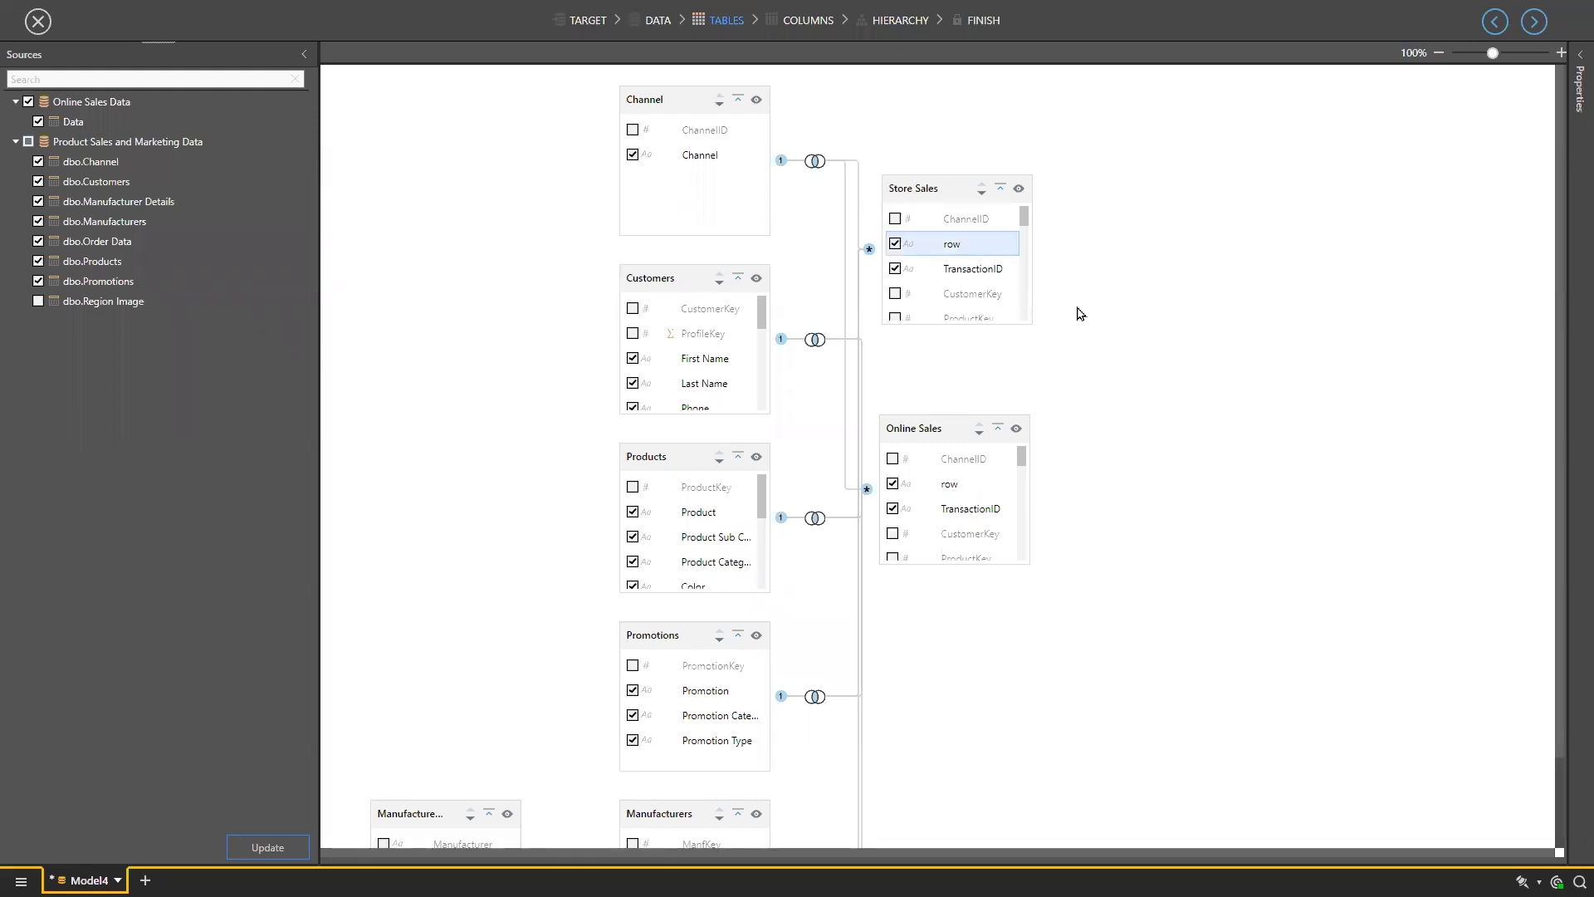
# - Accept the default columns, hierarchies and model settings, and save the model as Promo DB in My Content
pyautogui.click(1534, 22)
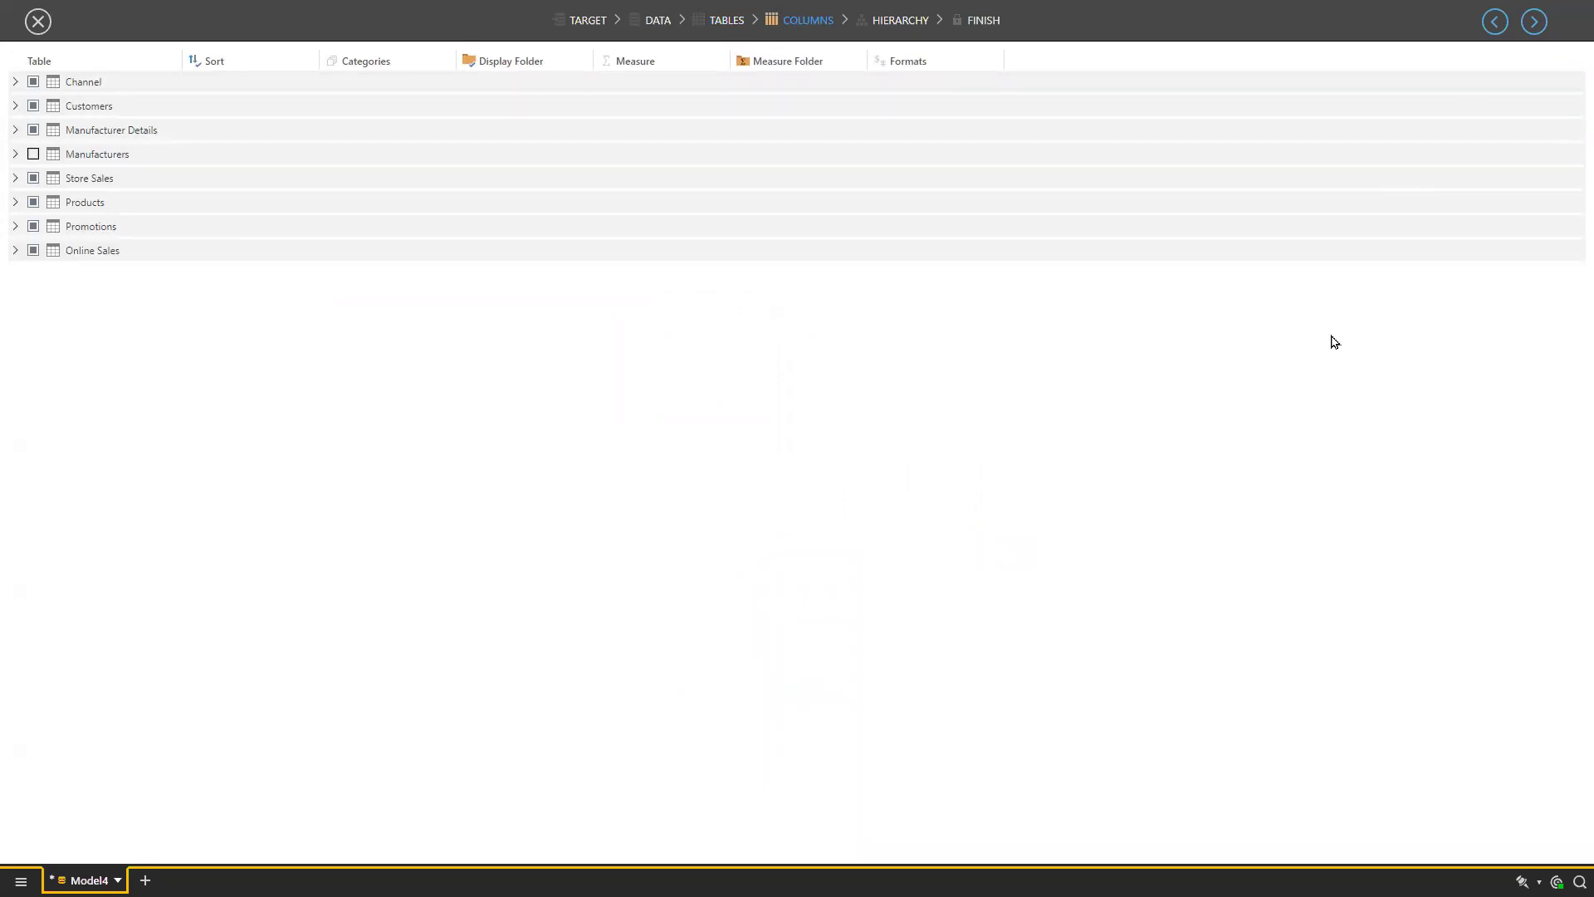
pyautogui.click(1534, 20)
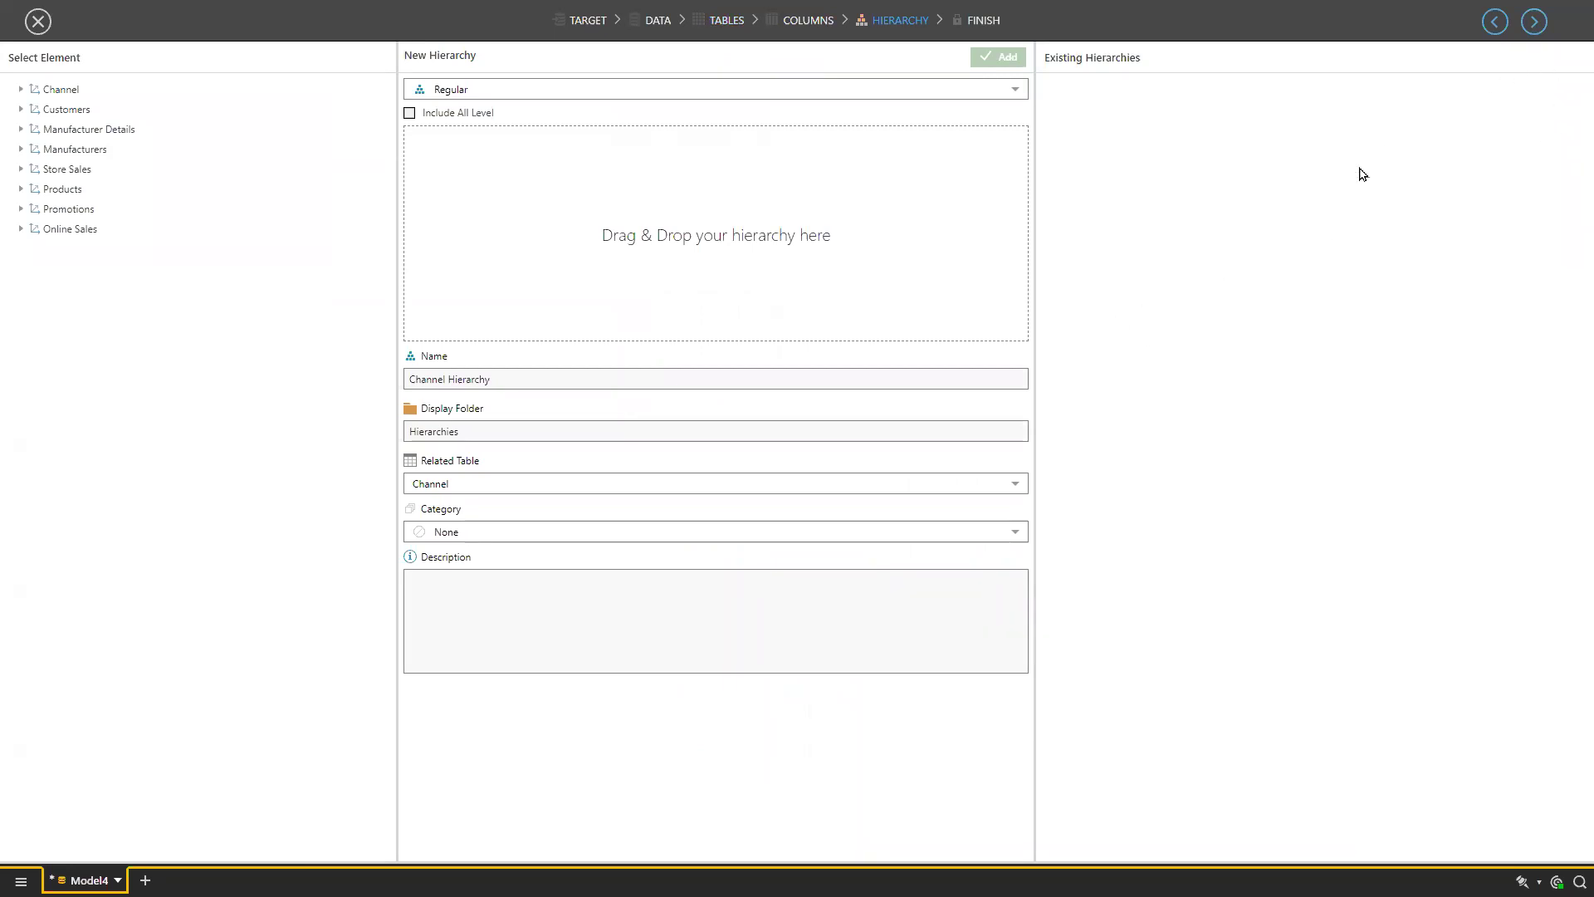
pyautogui.click(1534, 21)
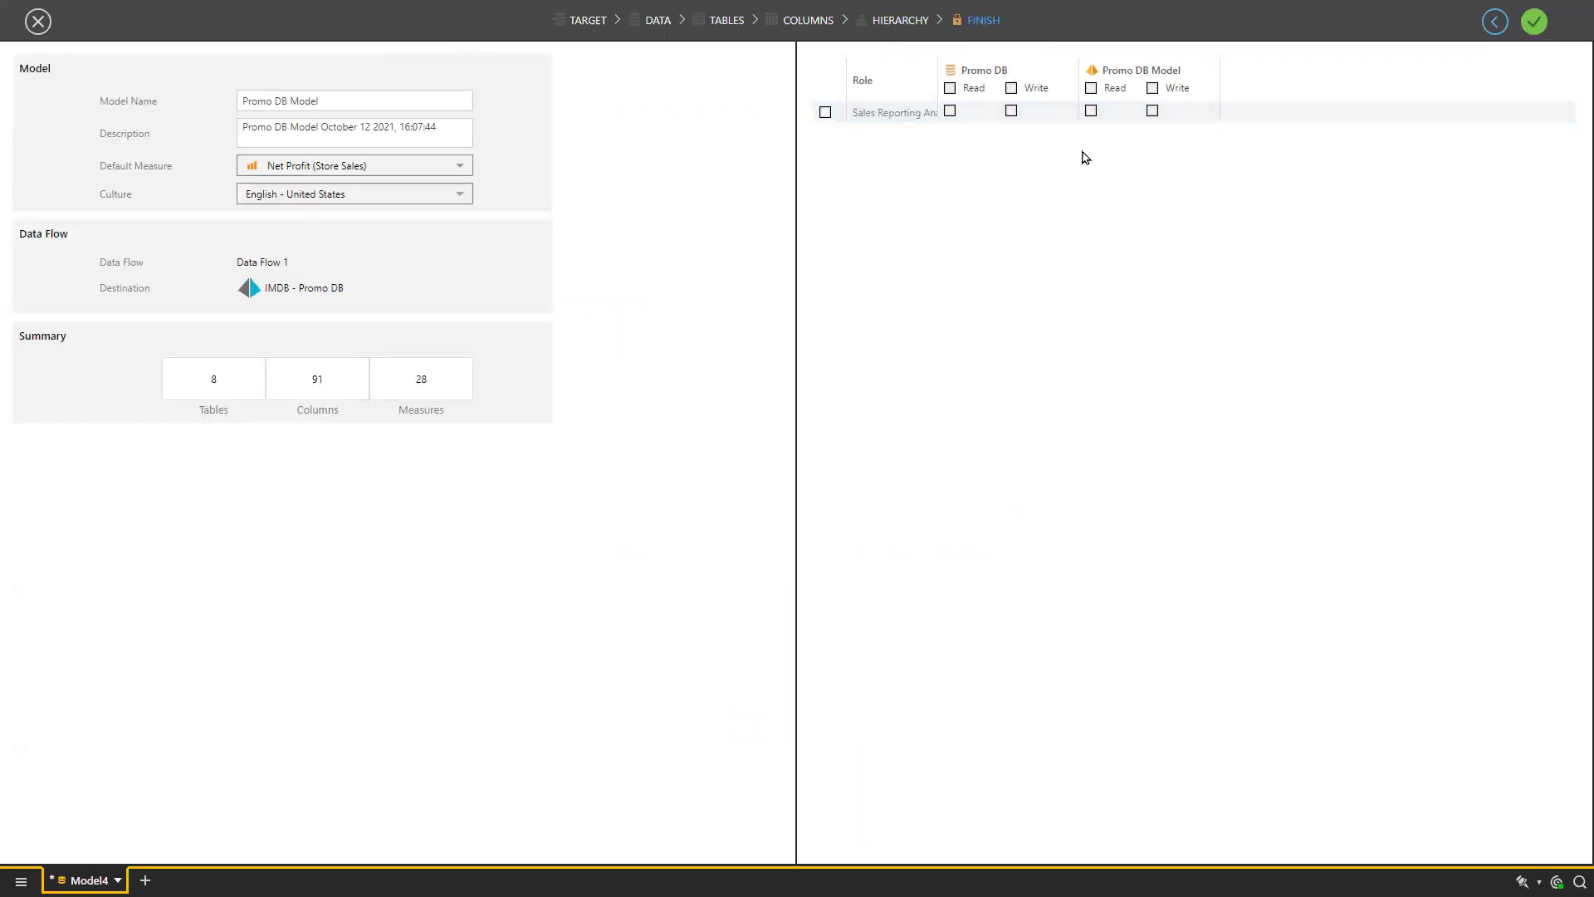
pyautogui.click(1534, 21)
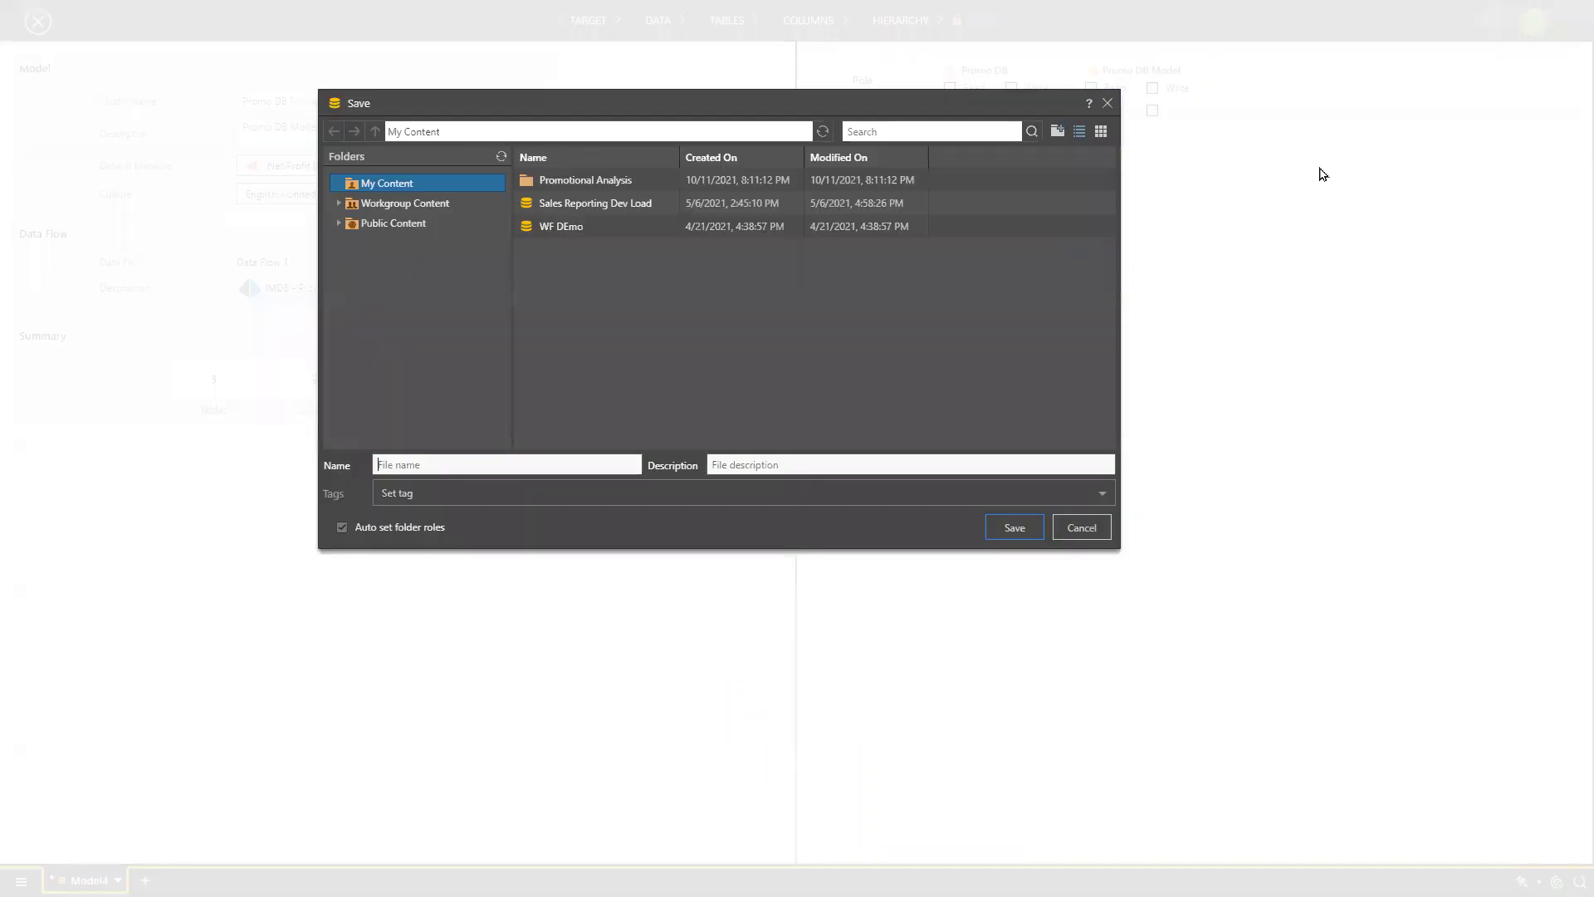
pyautogui.write('Promo B DB')
pyautogui.click(1005, 527)
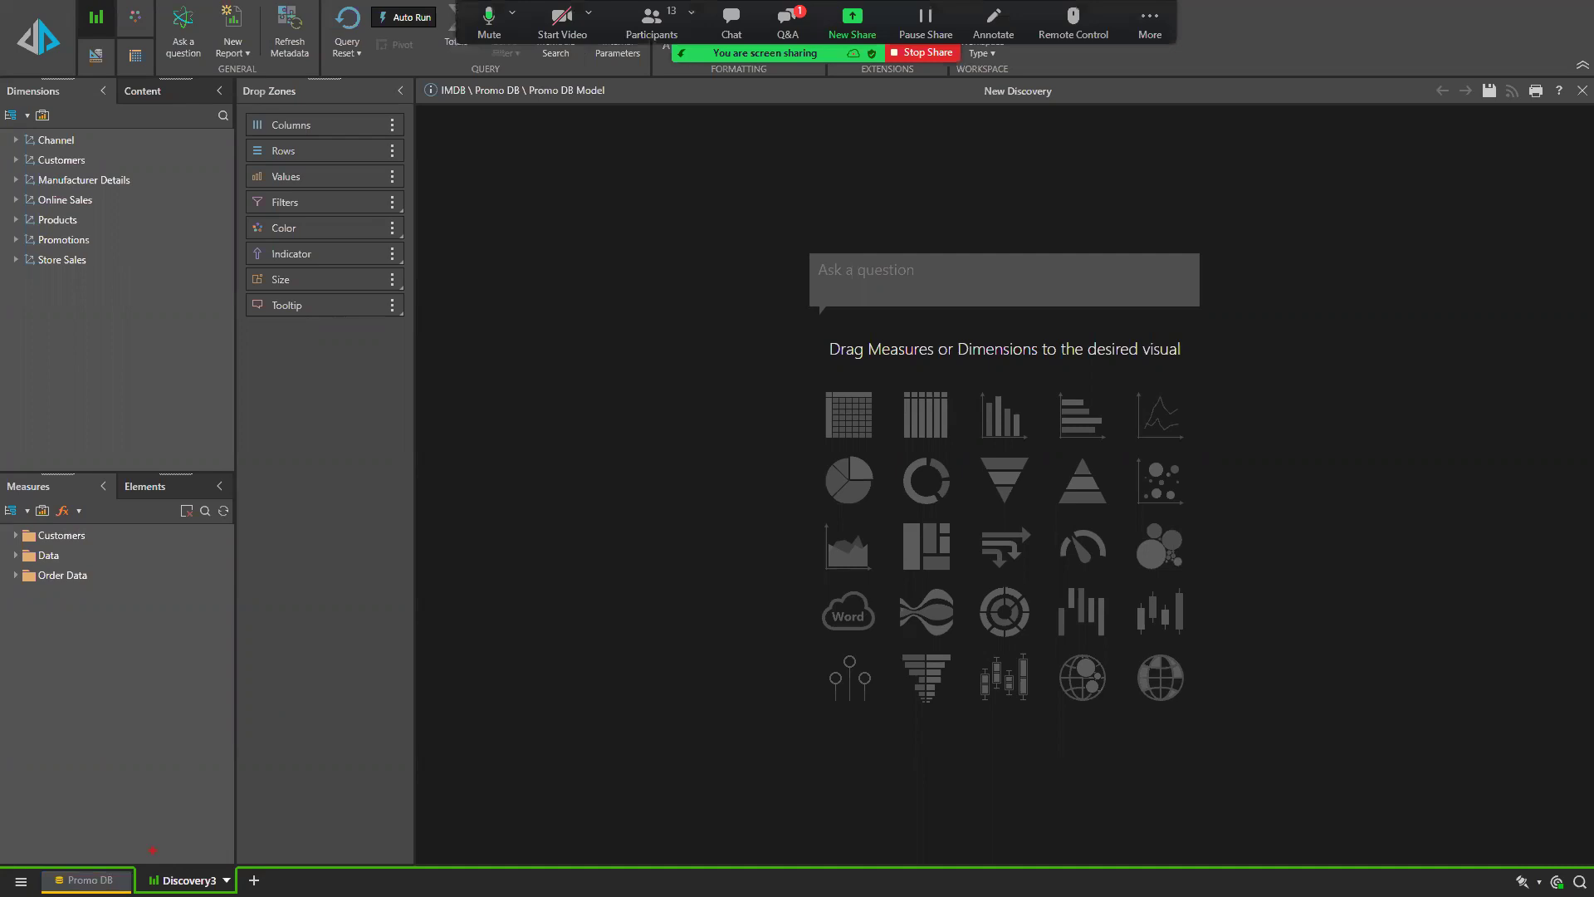
# - Add the Sales measure from the Data folder and the Revenue and Returns measures from Order Data to the new discovery
pyautogui.moveTo(214, 744); pyautogui.dragTo(129, 851)
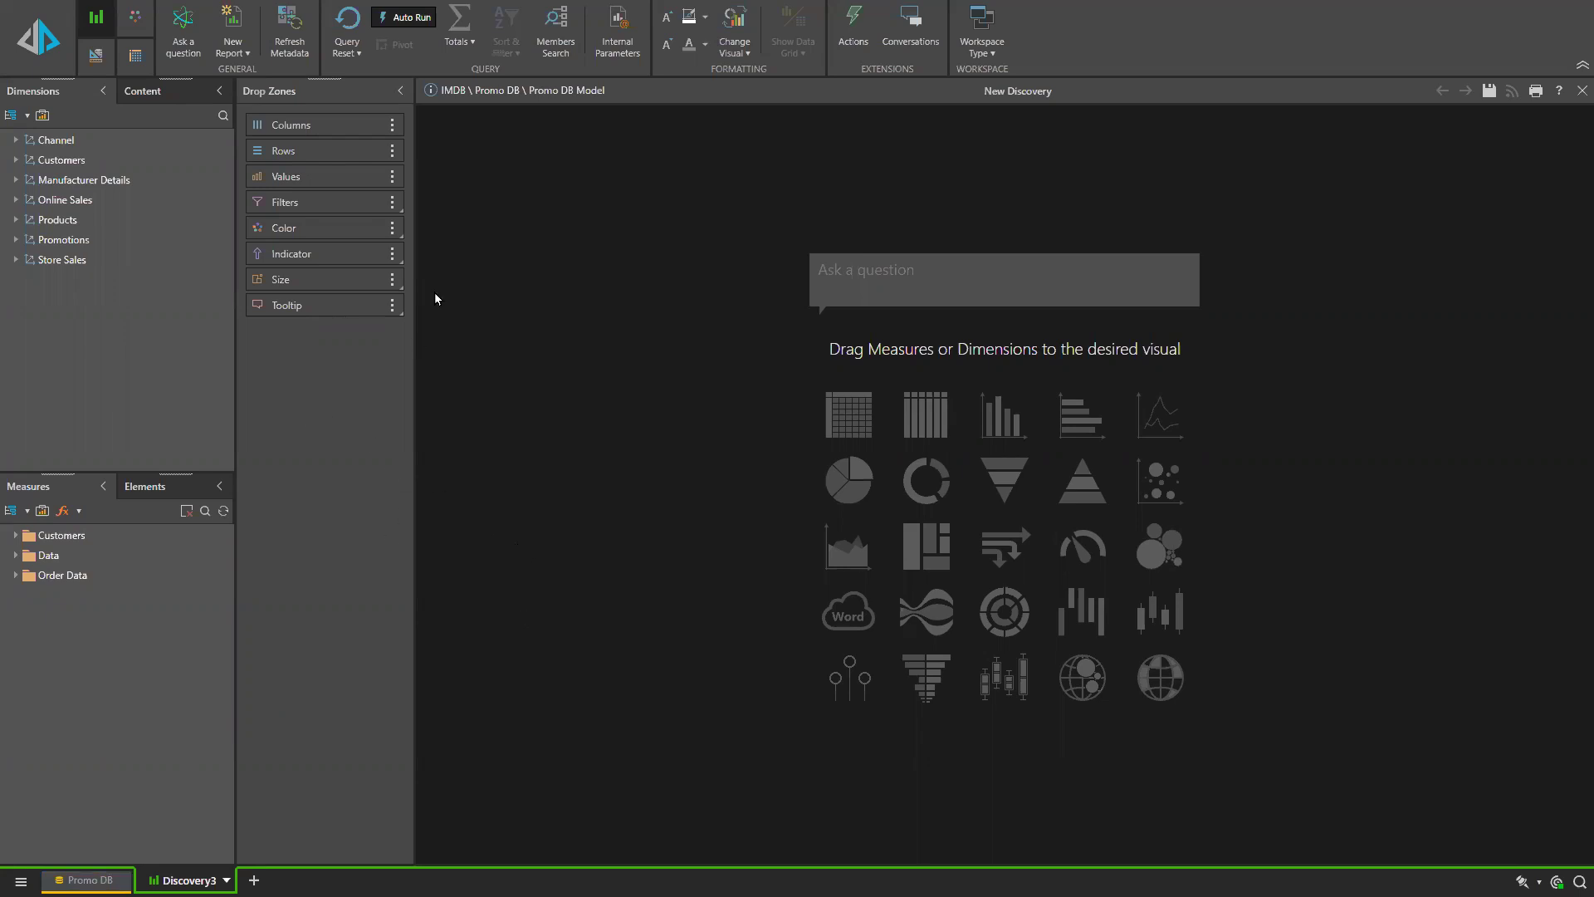
pyautogui.click(13, 571)
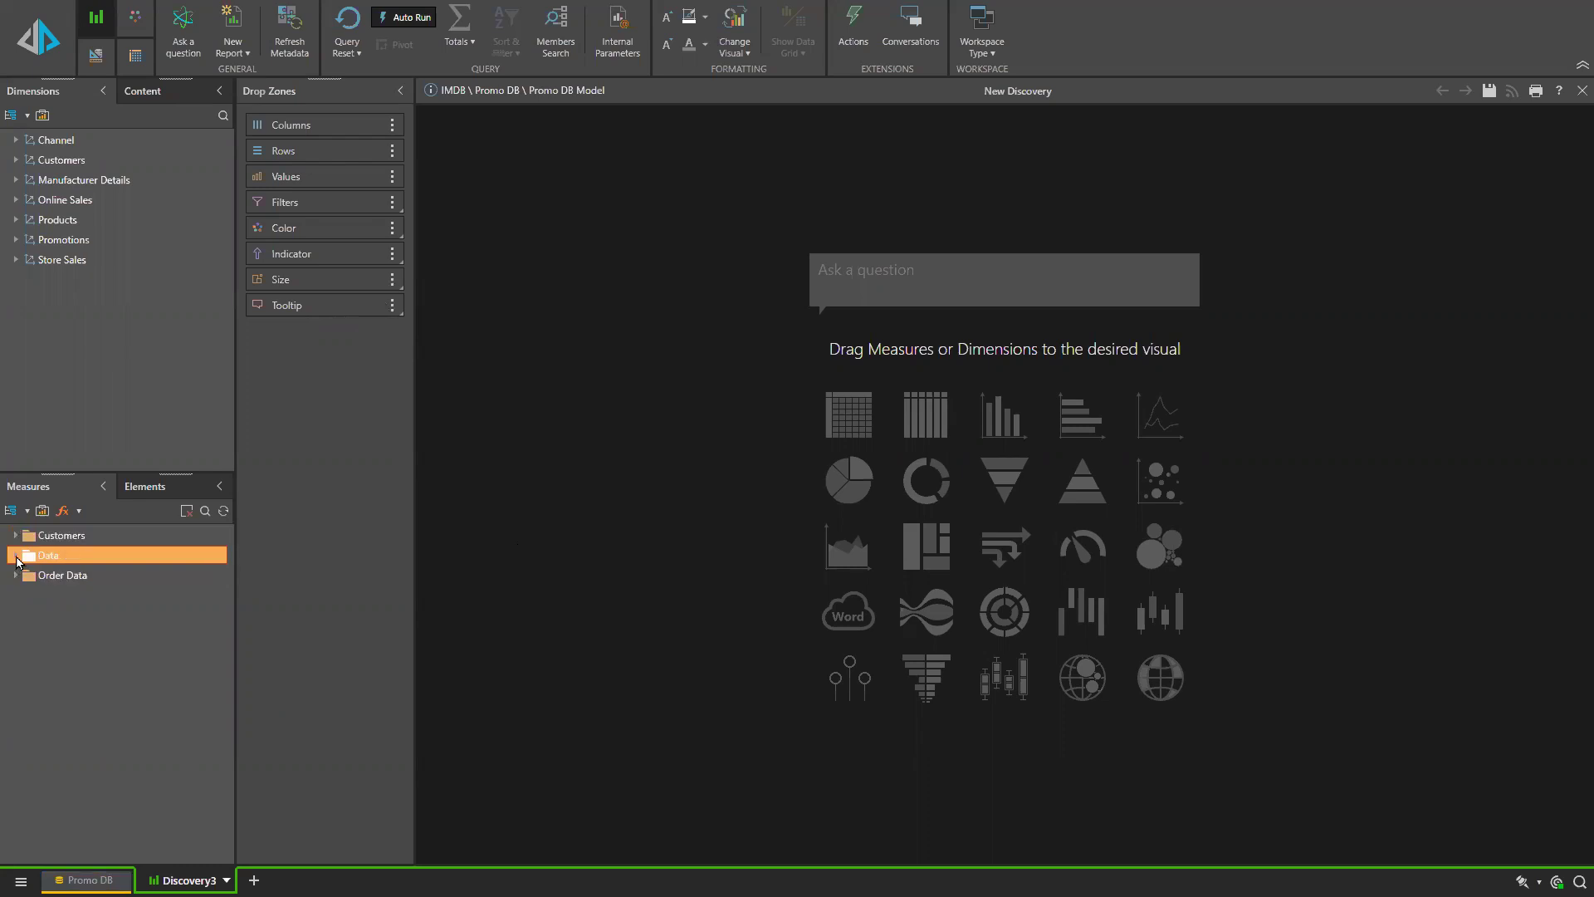
pyautogui.click(15, 554)
pyautogui.click(37, 754)
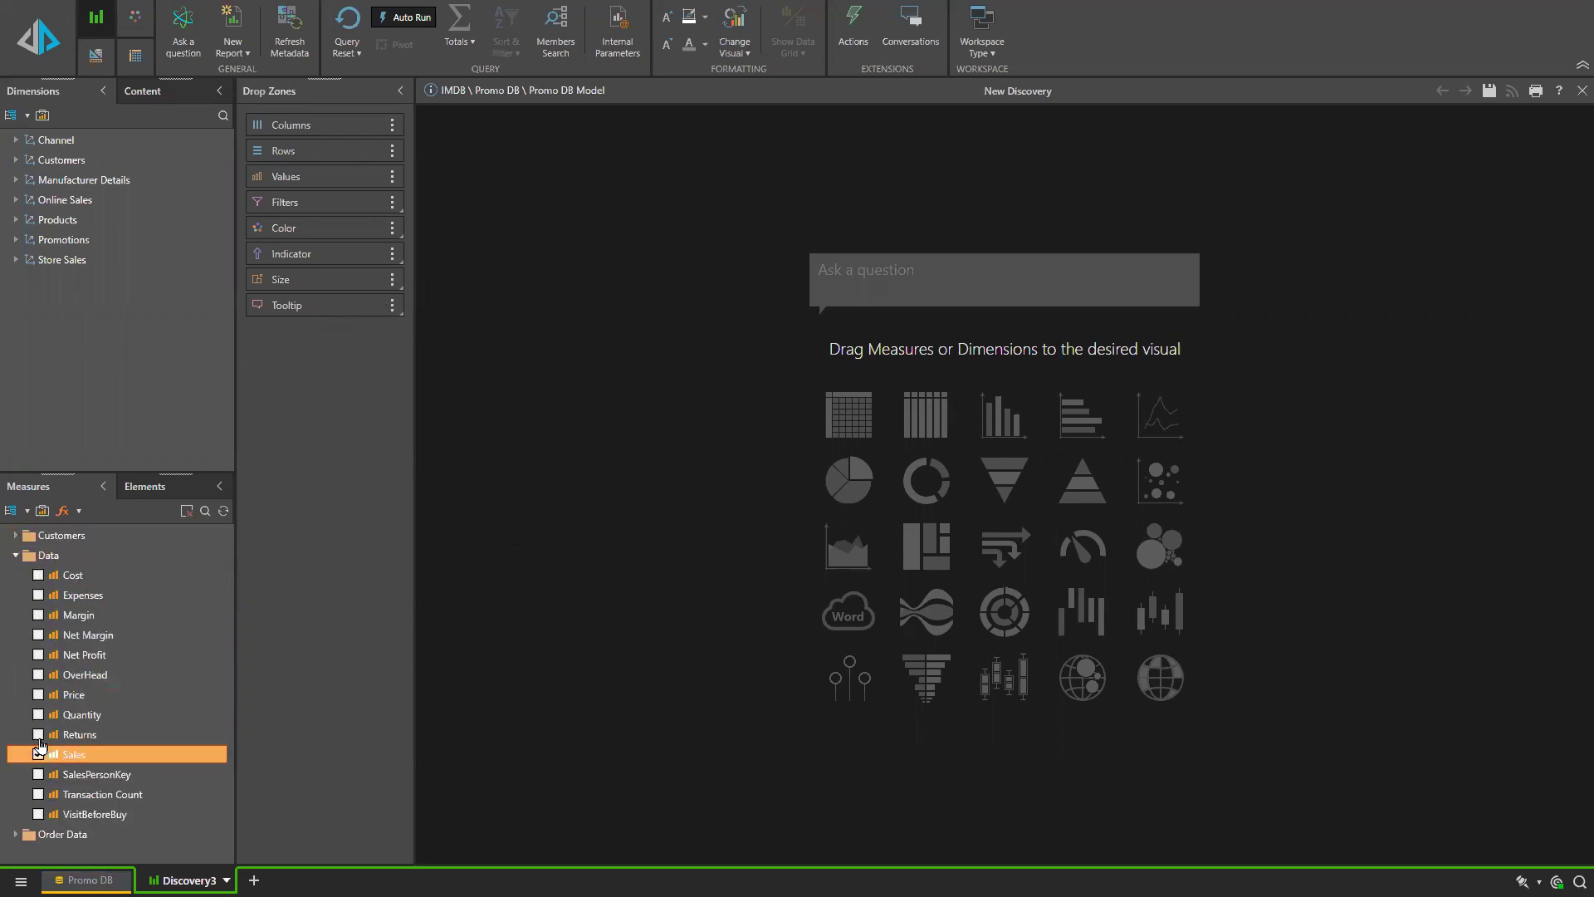
pyautogui.click(14, 556)
pyautogui.click(15, 574)
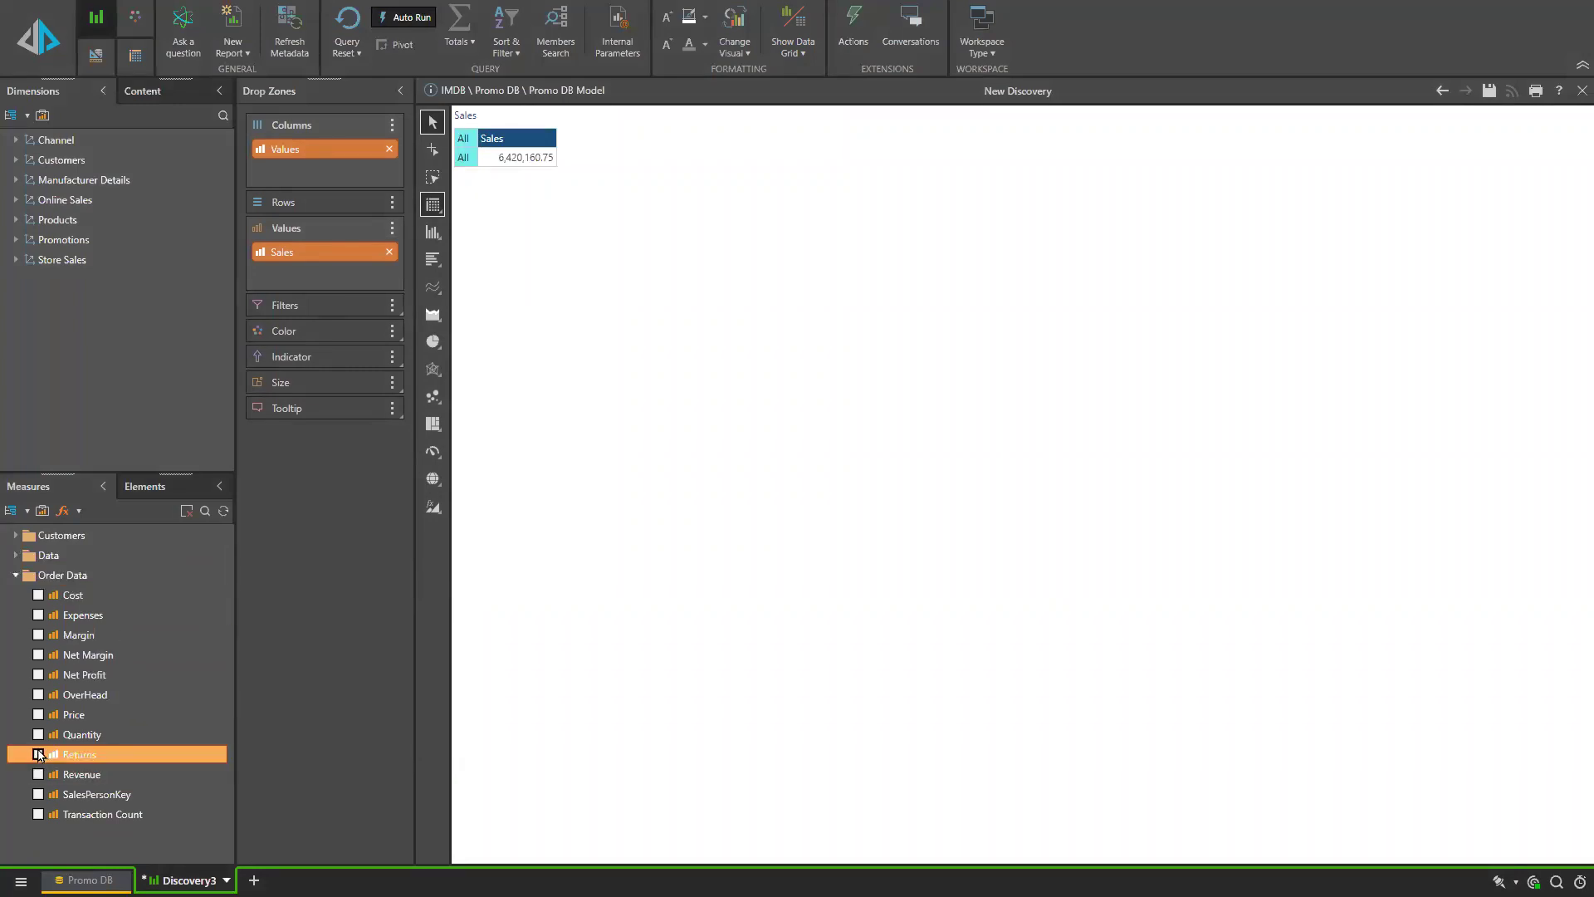
pyautogui.click(39, 772)
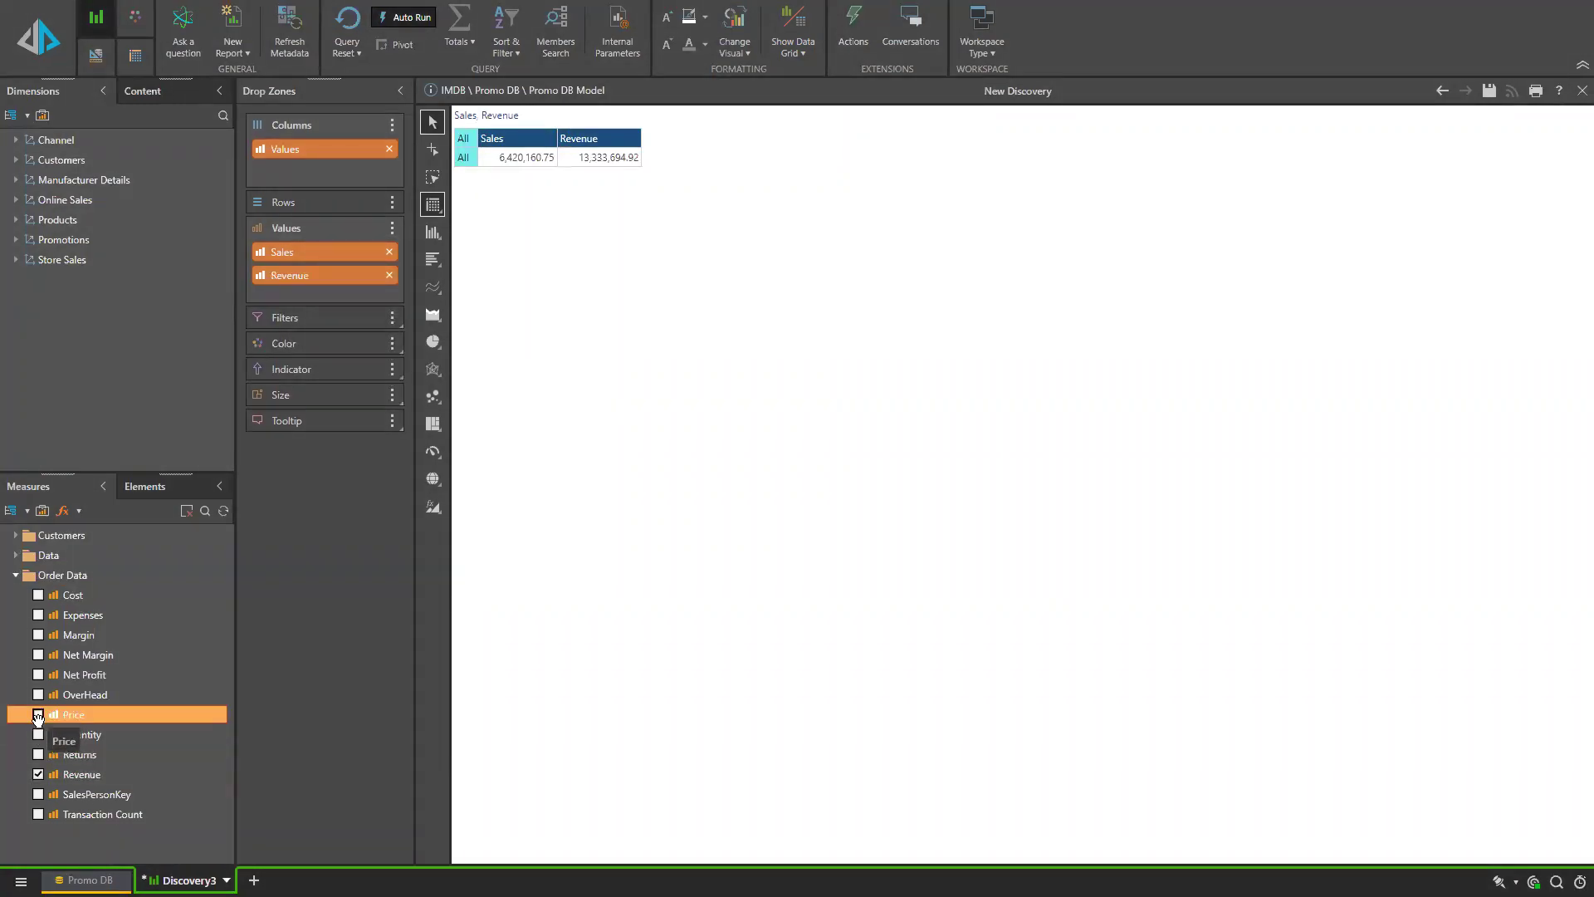
pyautogui.click(38, 753)
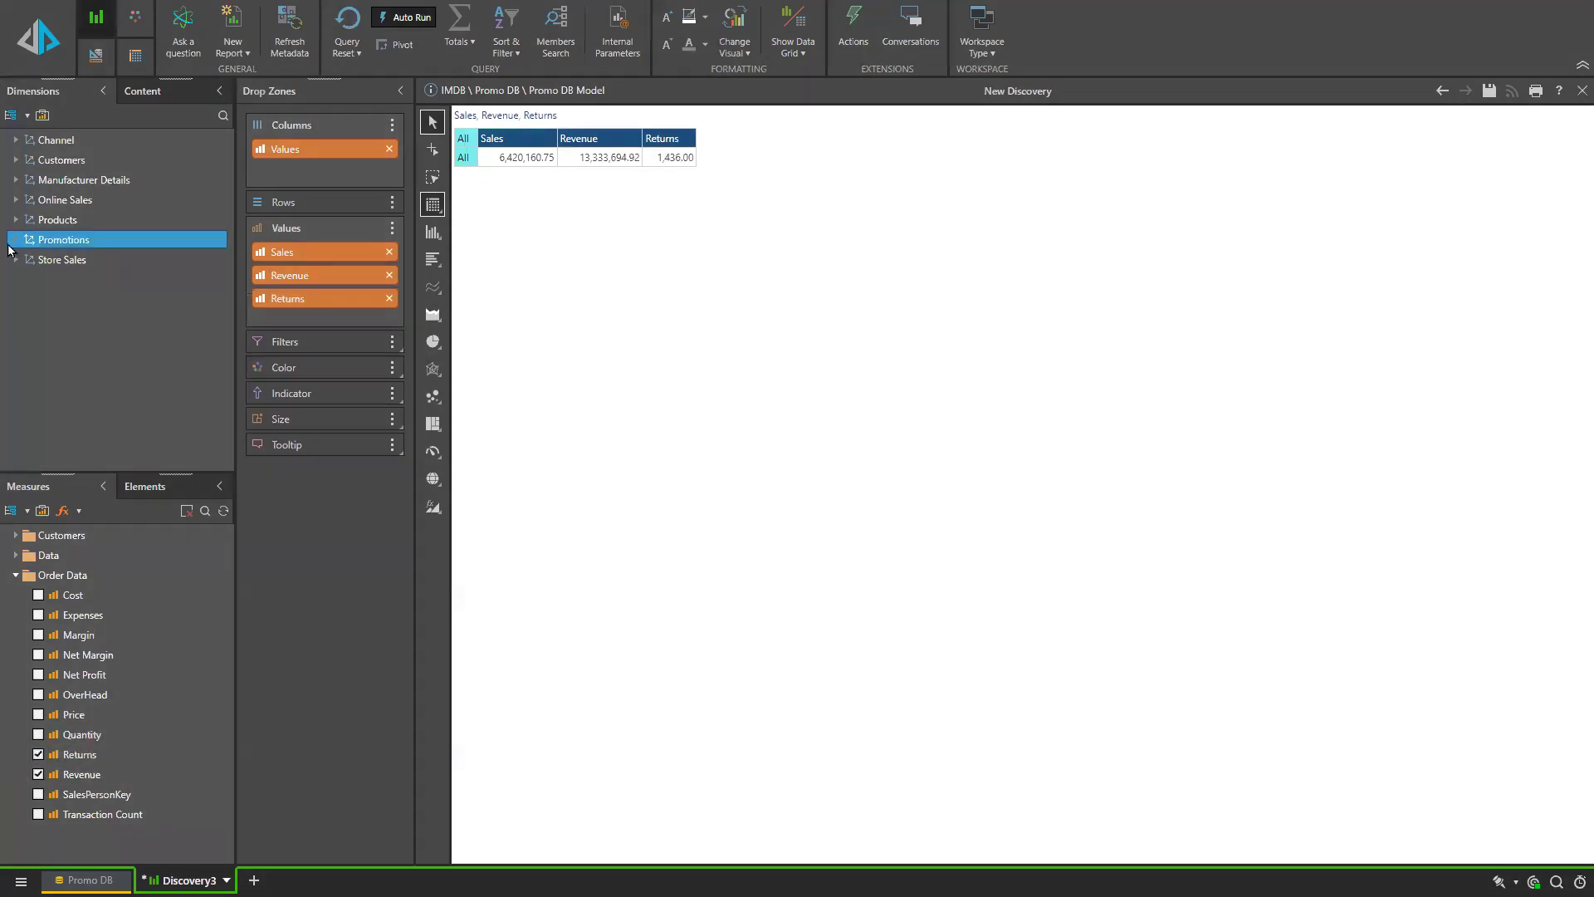
# - Place the Promotion attribute from the Promotions dimension on the discovery's rows
pyautogui.doubleClick(33, 239)
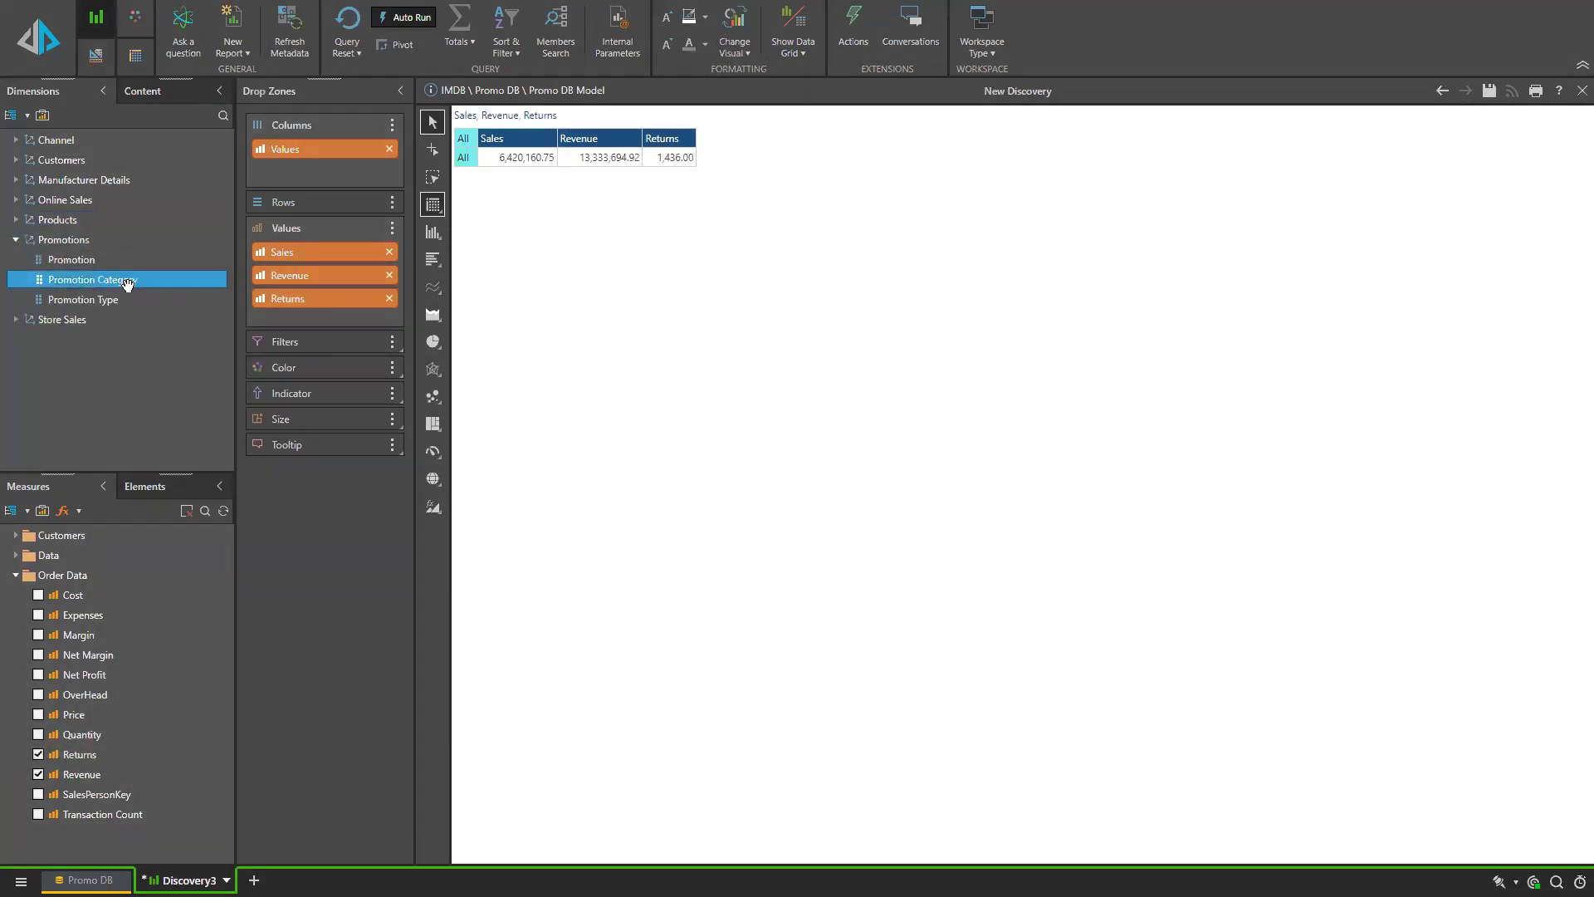
pyautogui.moveTo(72, 258); pyautogui.dragTo(281, 211)
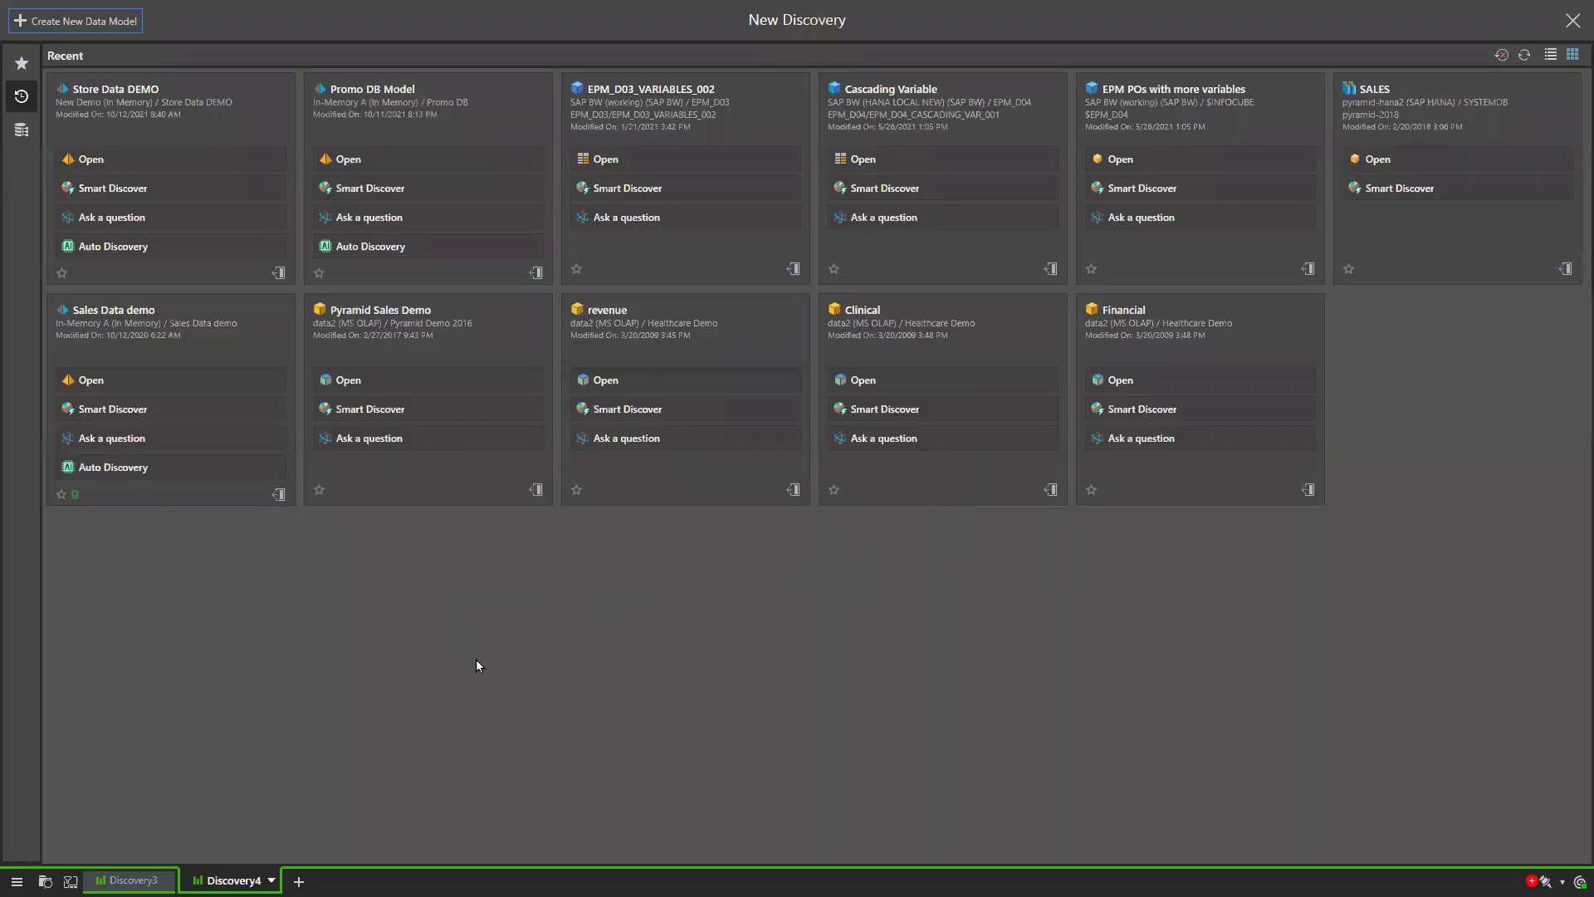
# - Open the Promo DB presentation generated by Auto Discovery from the job spool
pyautogui.click(380, 253)
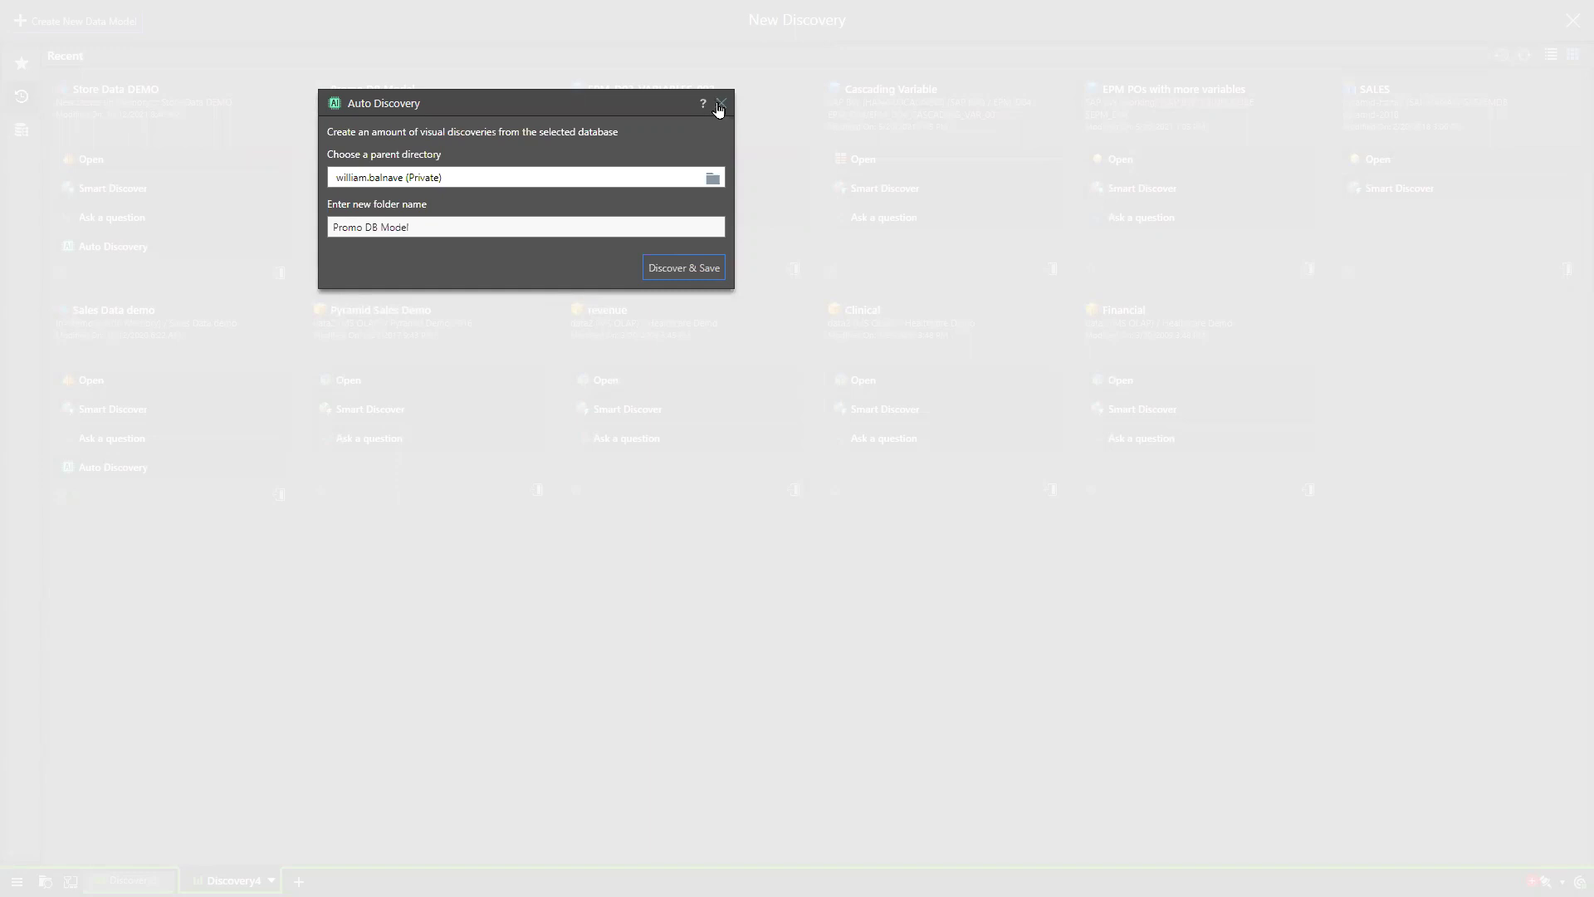
pyautogui.click(679, 79)
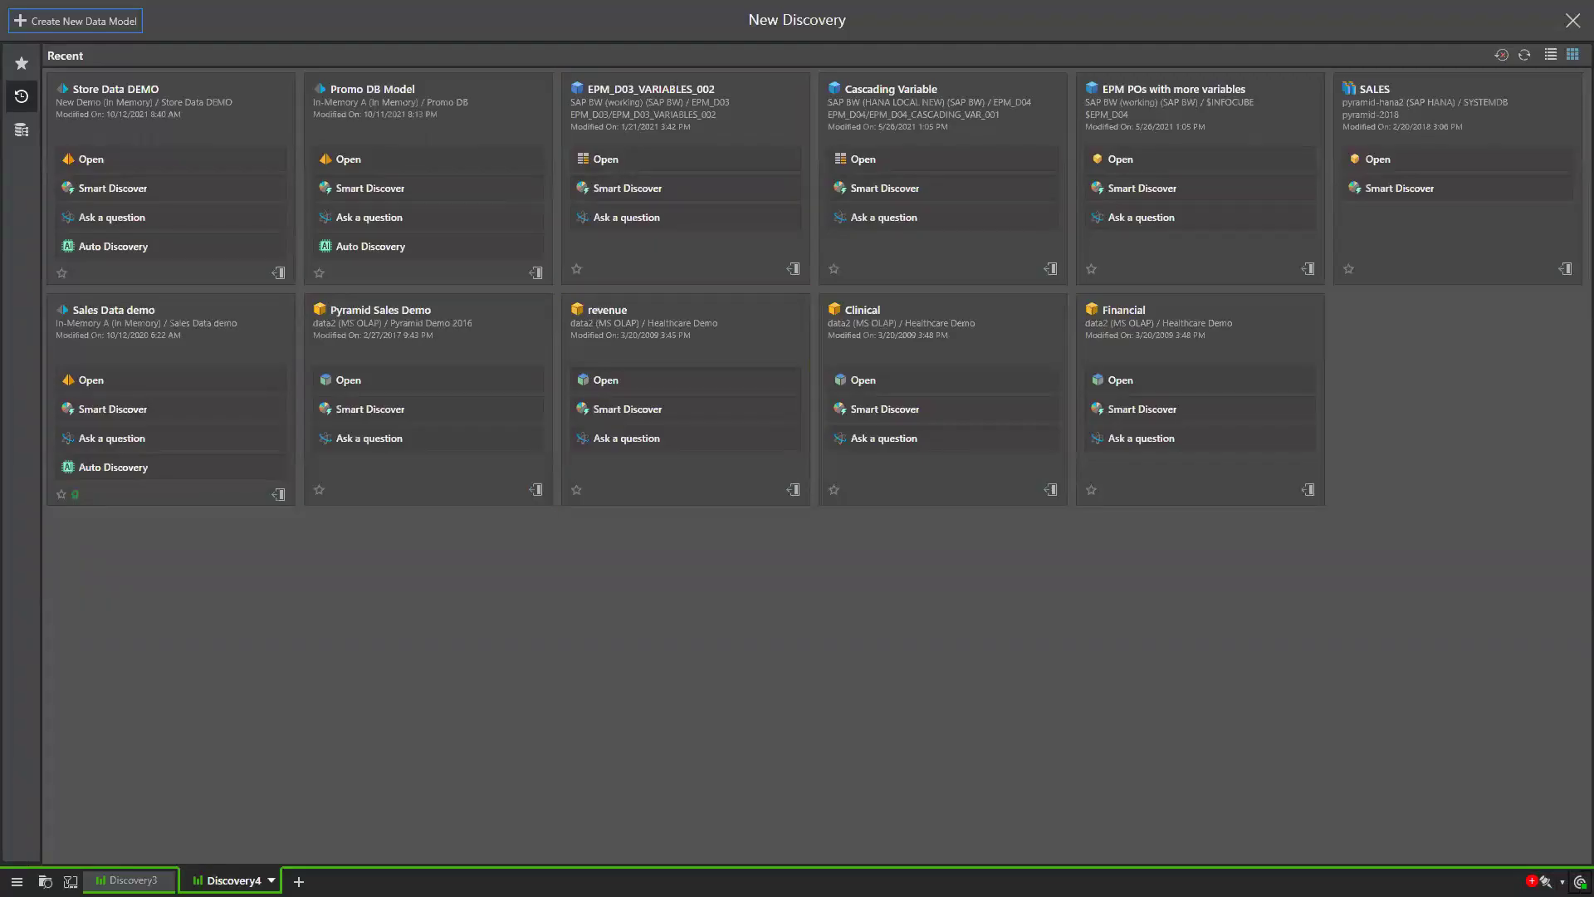
pyautogui.click(1579, 882)
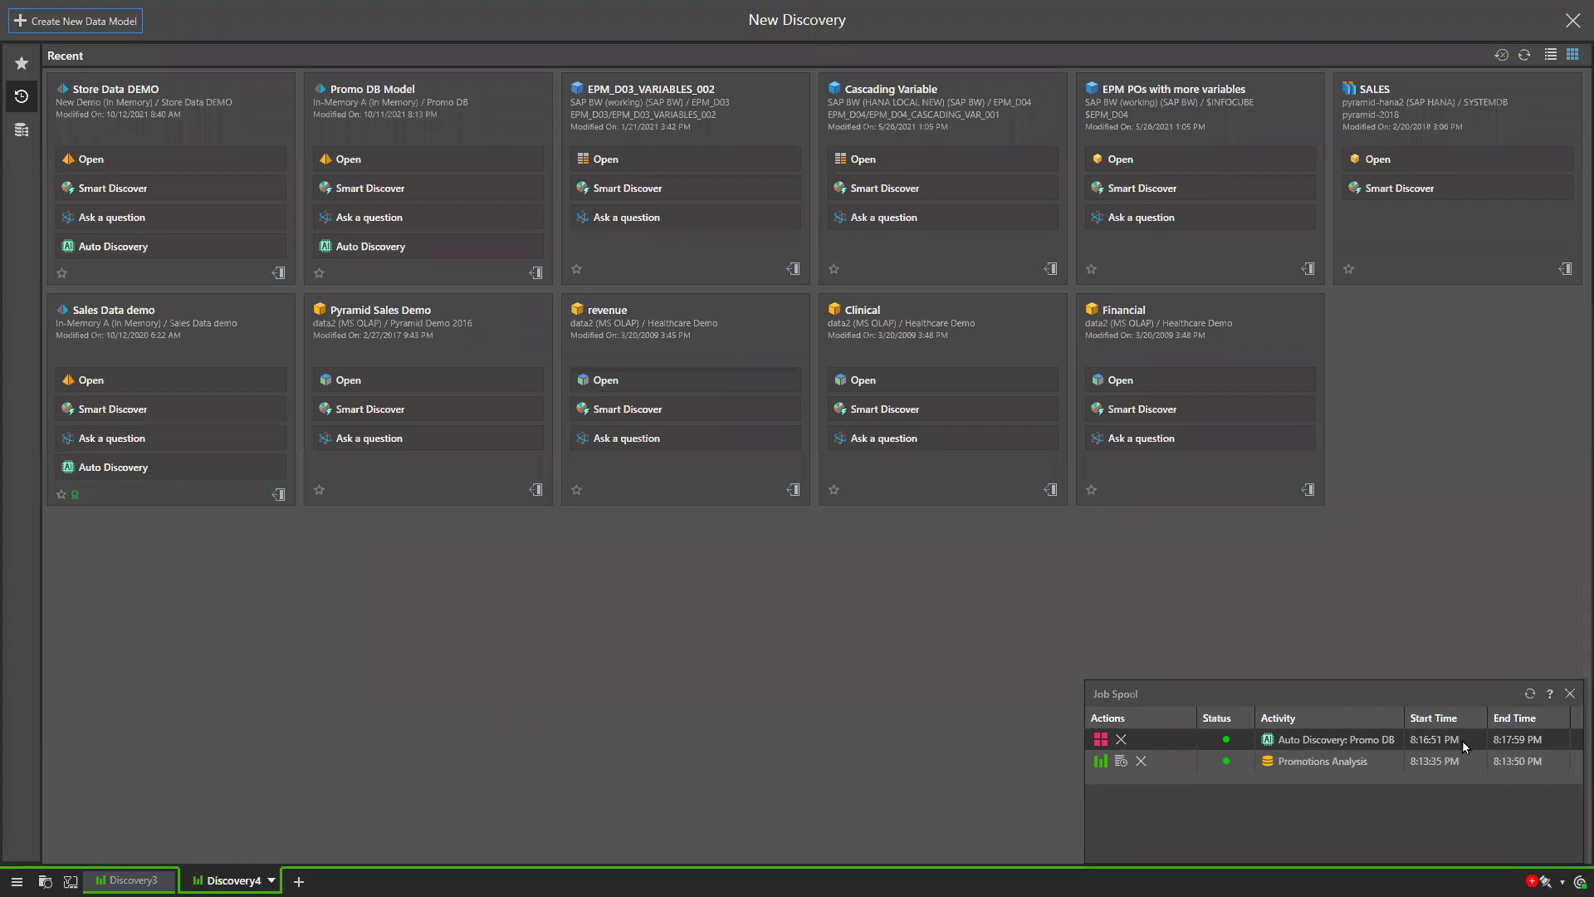
pyautogui.click(1100, 744)
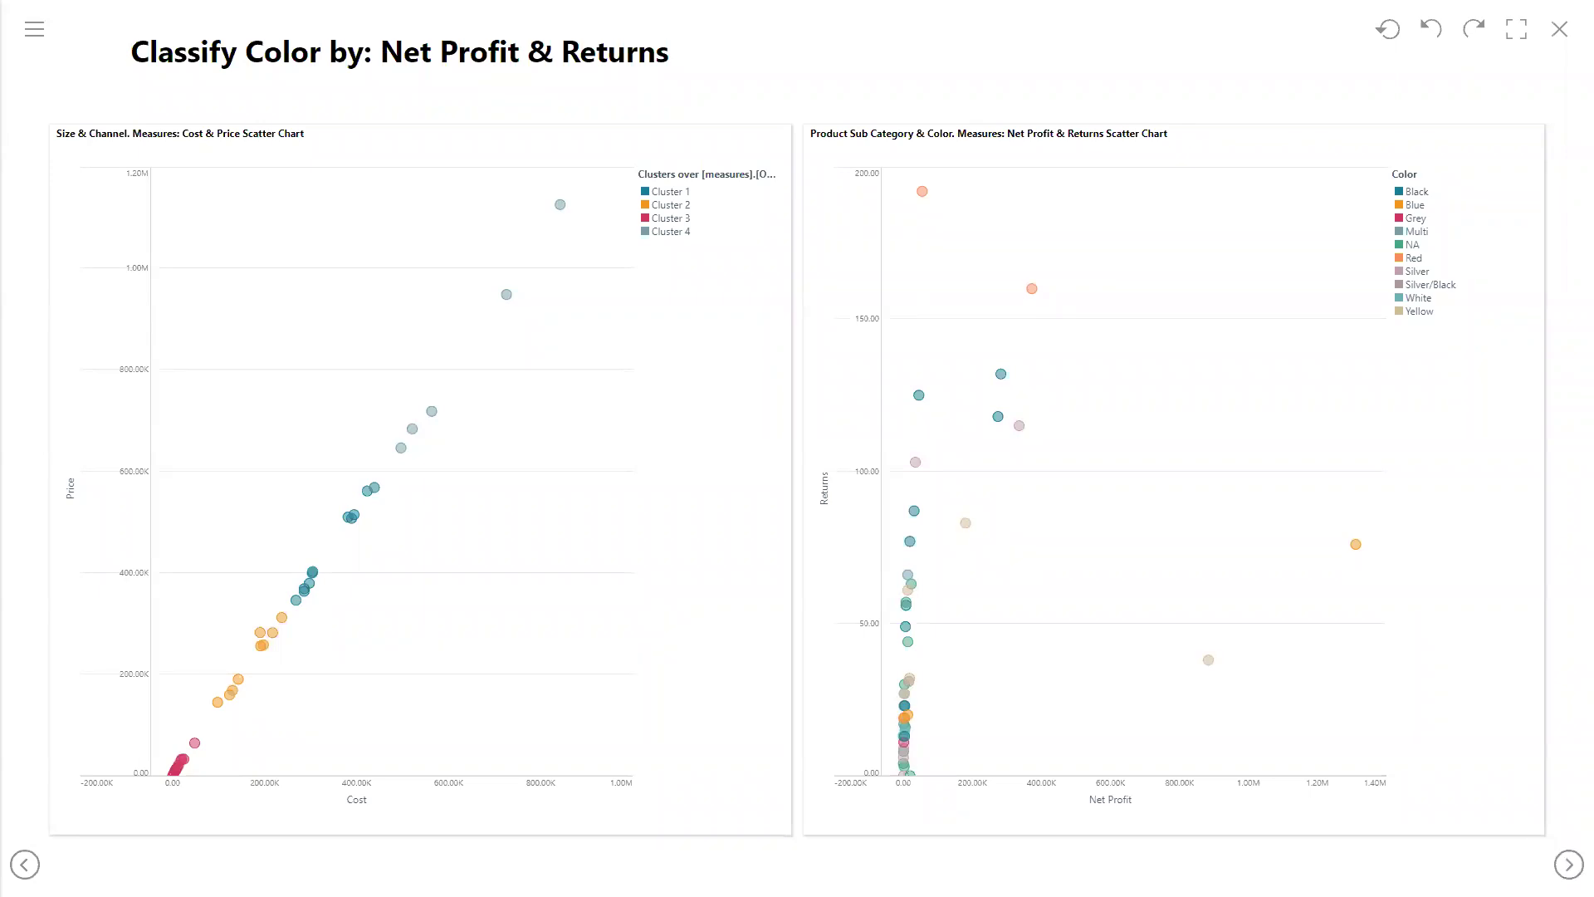
# - On the Interesting facts by: Promotion Category slide, sort the Net Profit column chart by values in descending order
pyautogui.click(1569, 865)
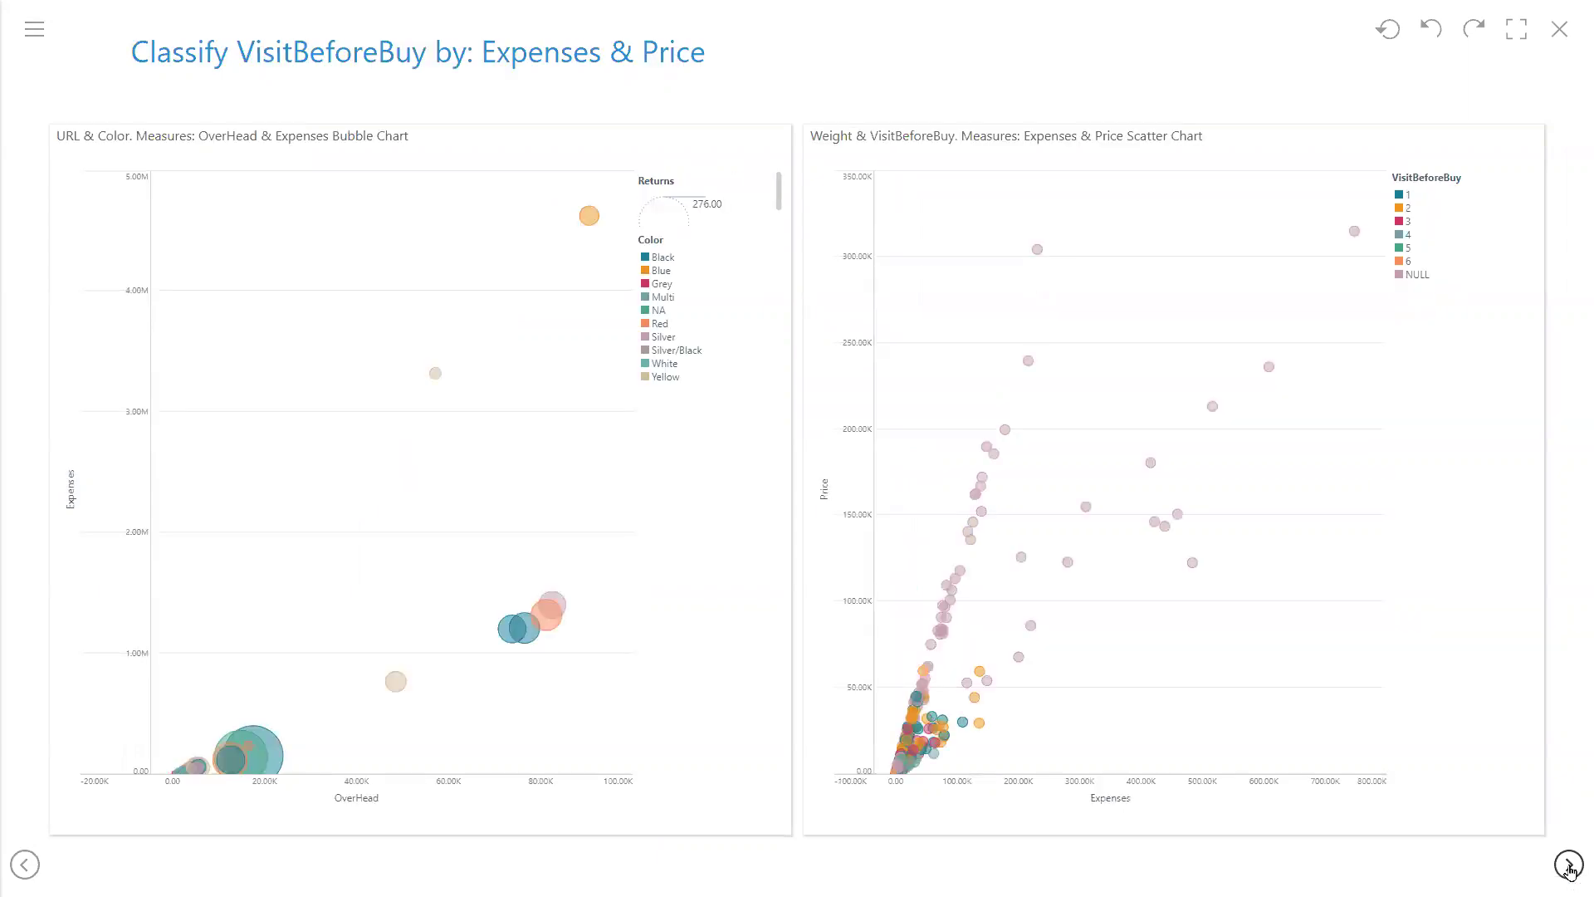
pyautogui.click(1568, 865)
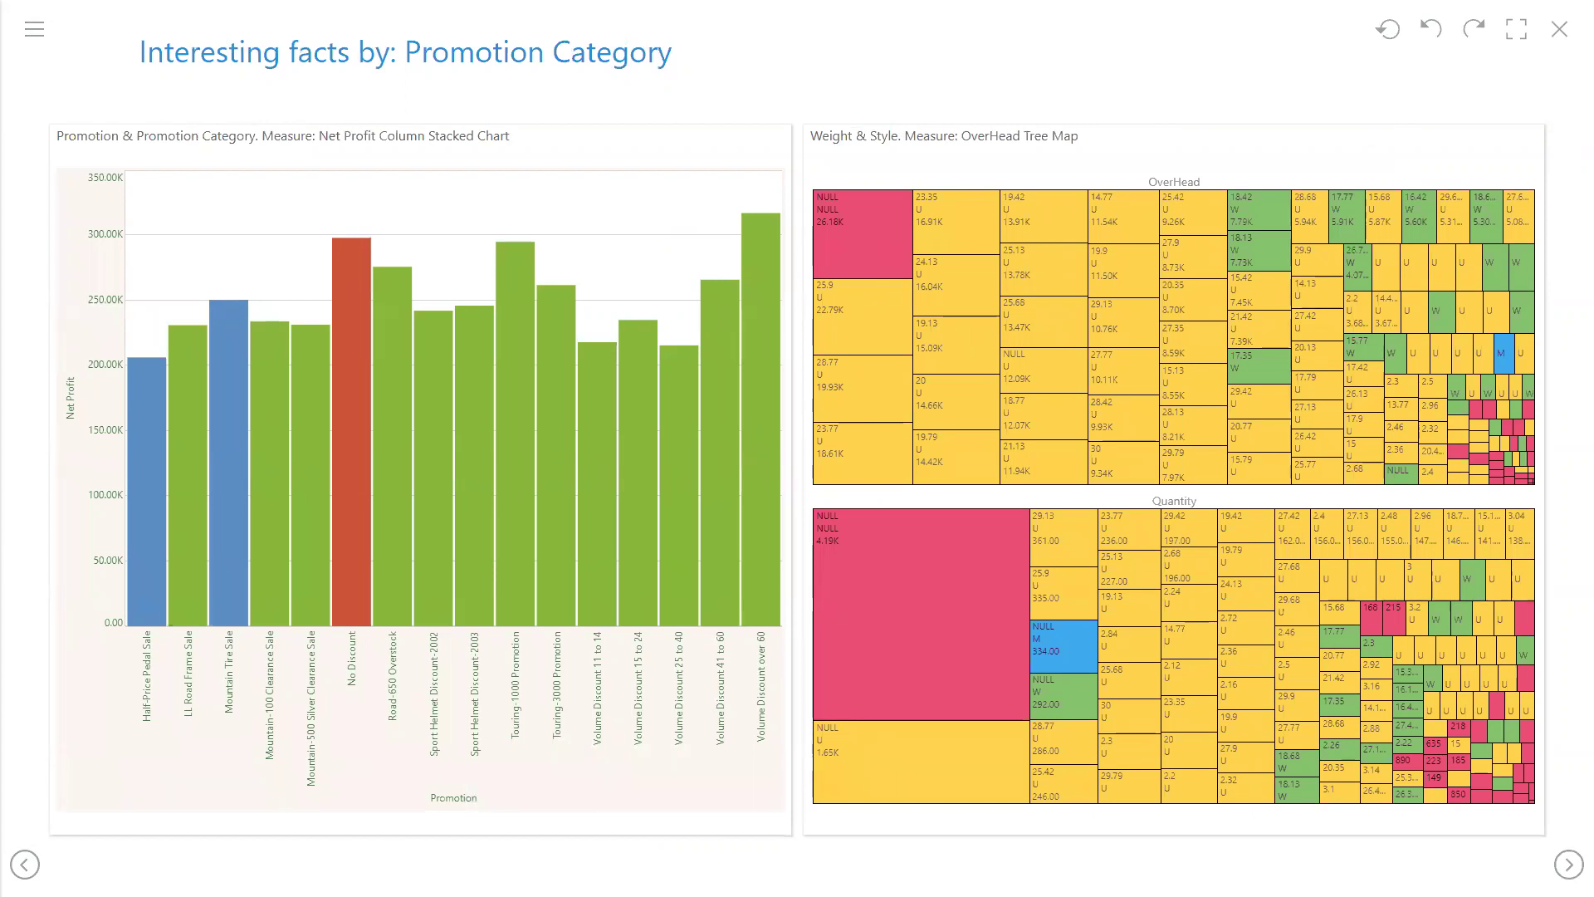
pyautogui.moveTo(593, 835)
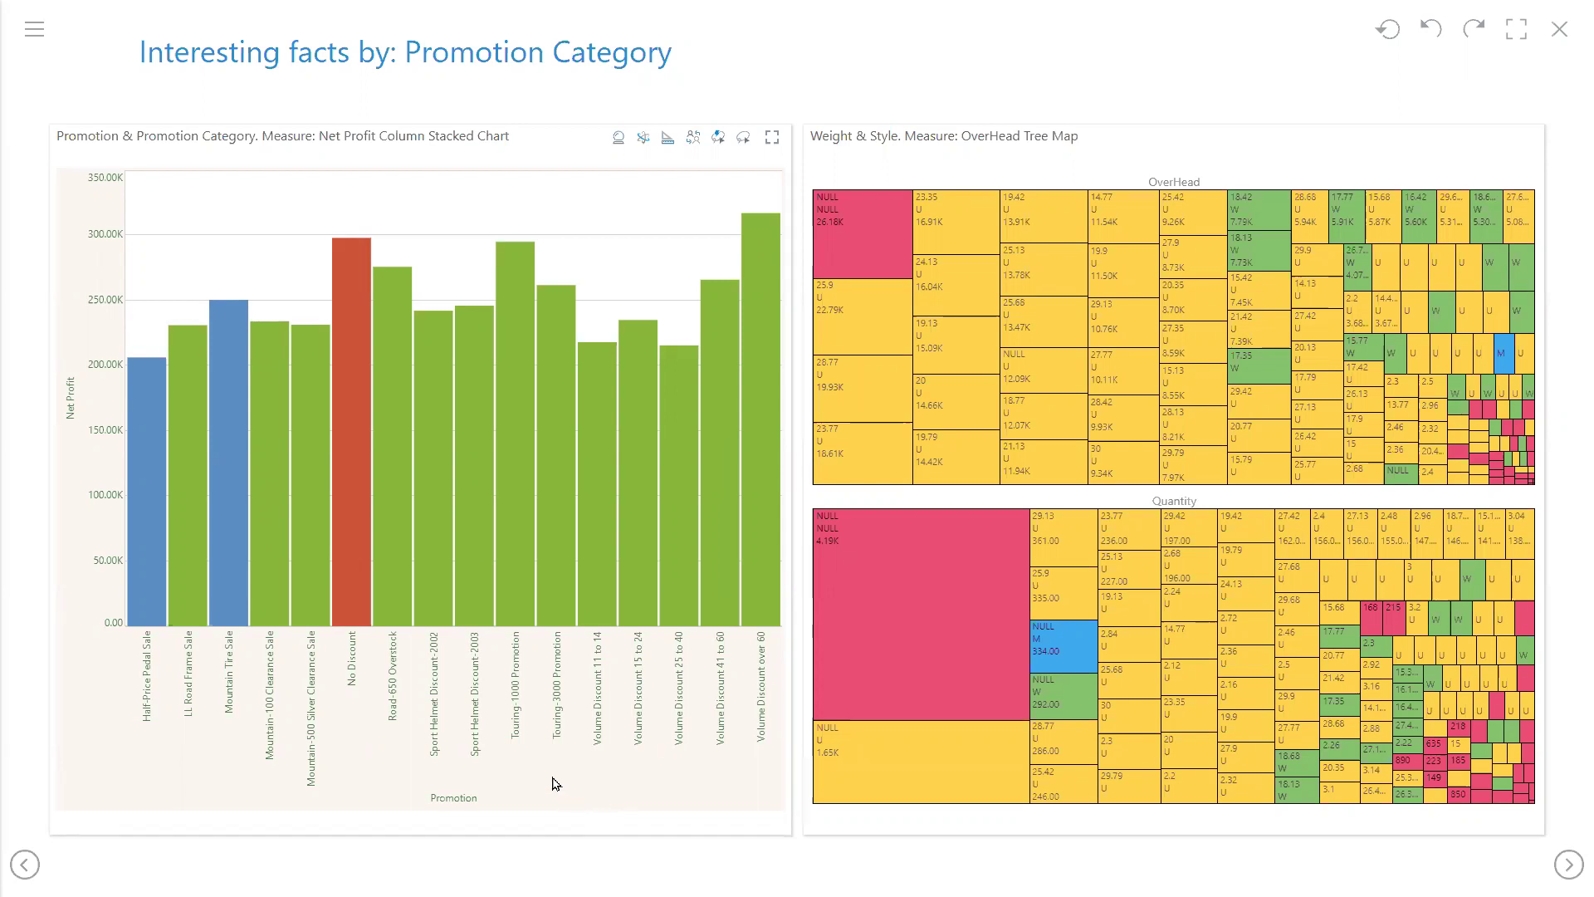
pyautogui.rightClick(559, 678)
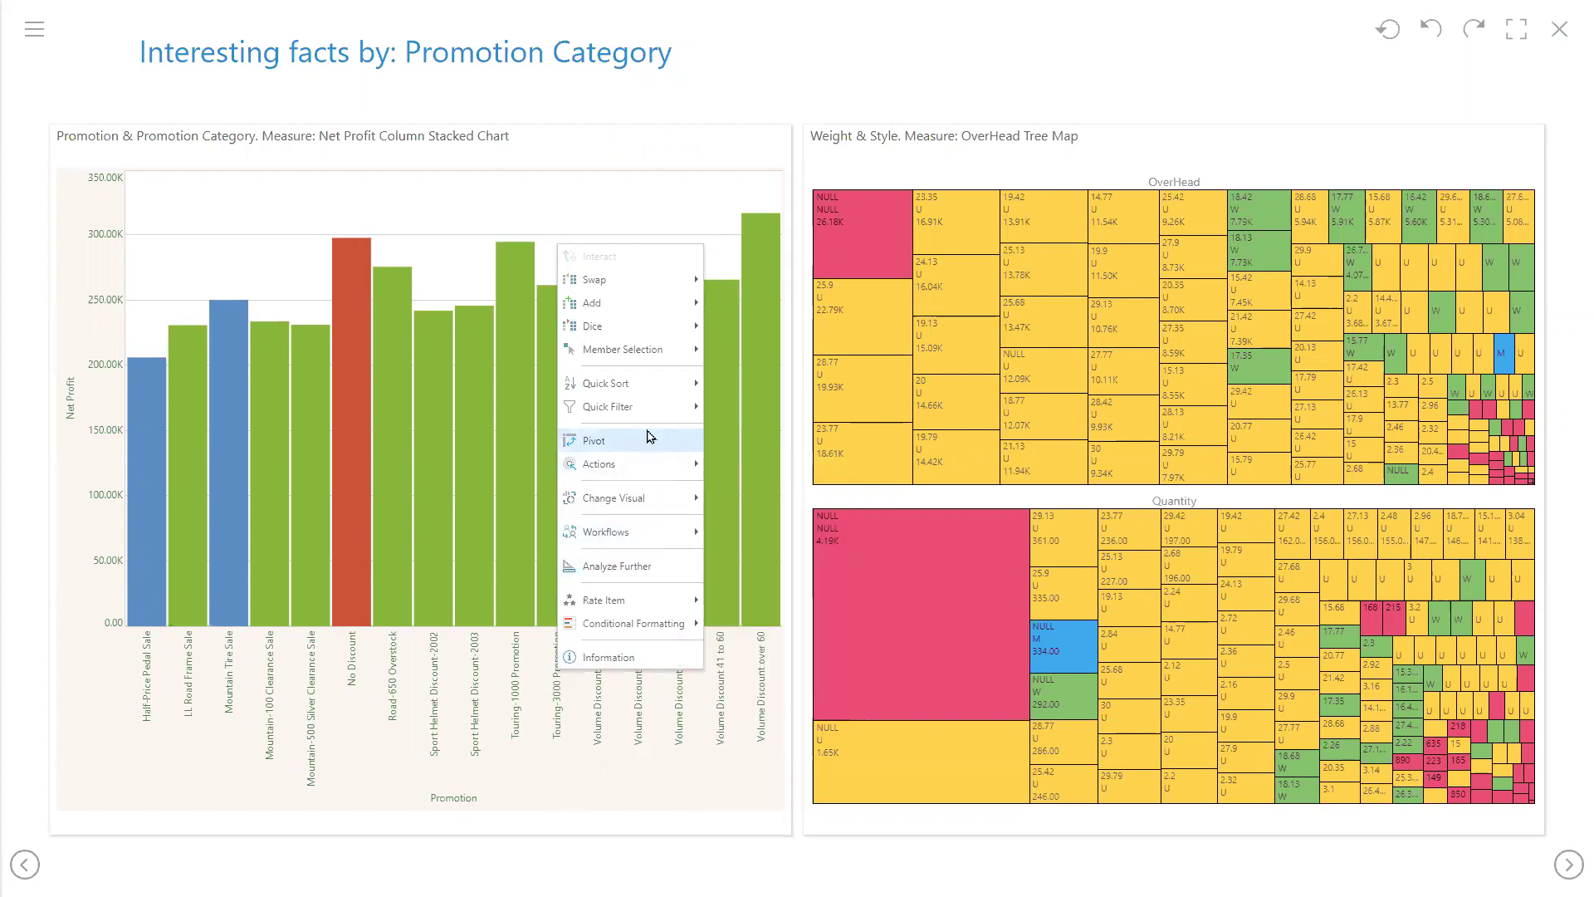
pyautogui.moveTo(647, 397)
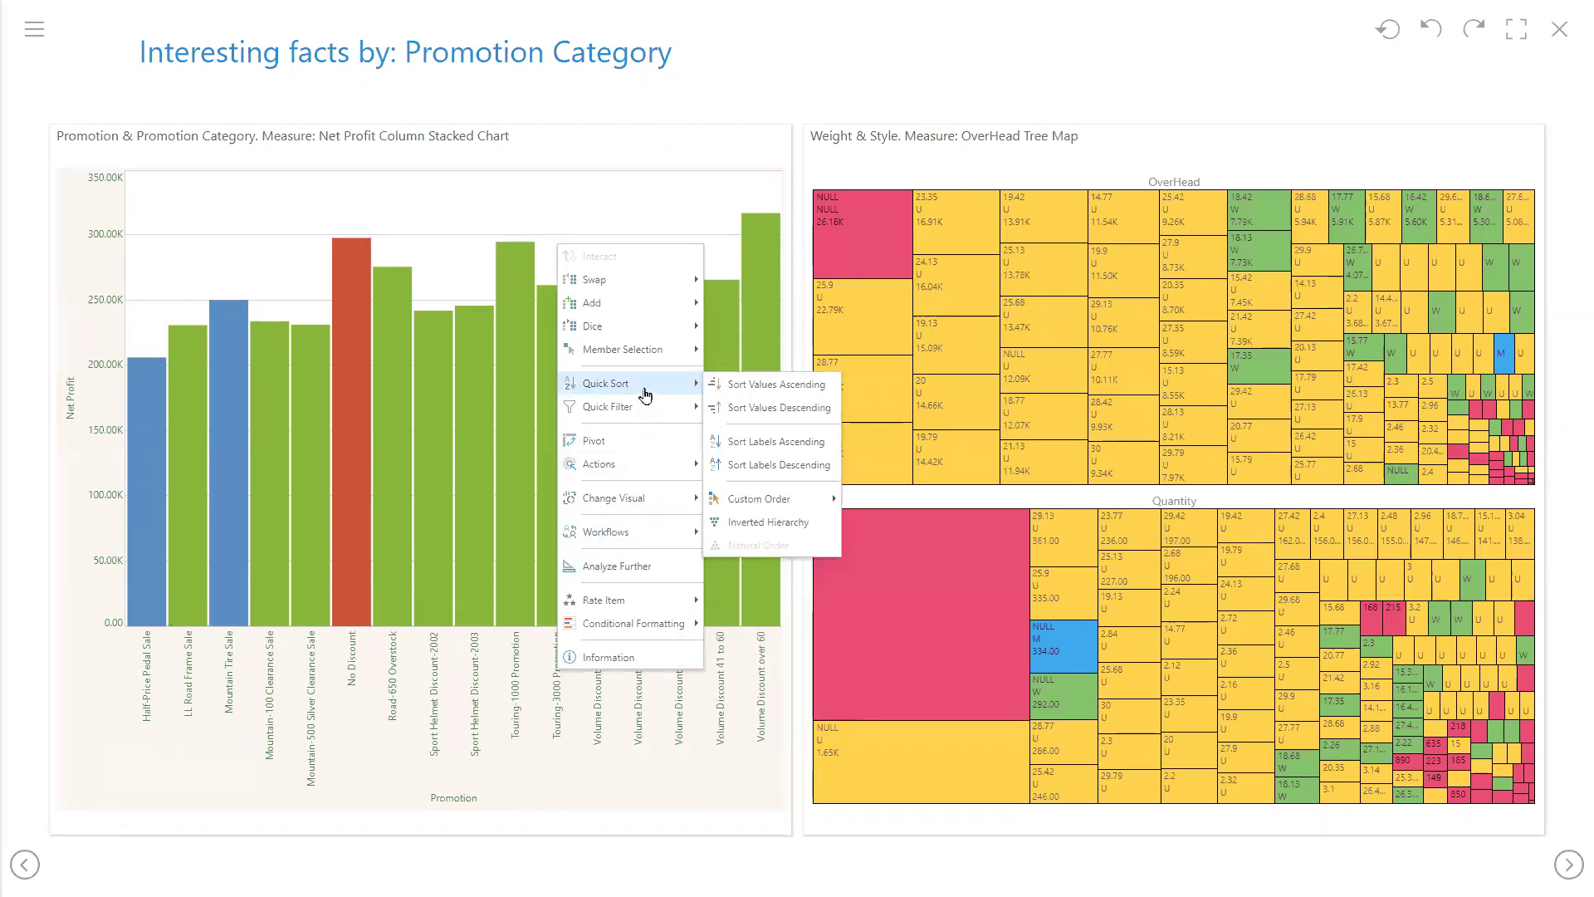
pyautogui.click(739, 408)
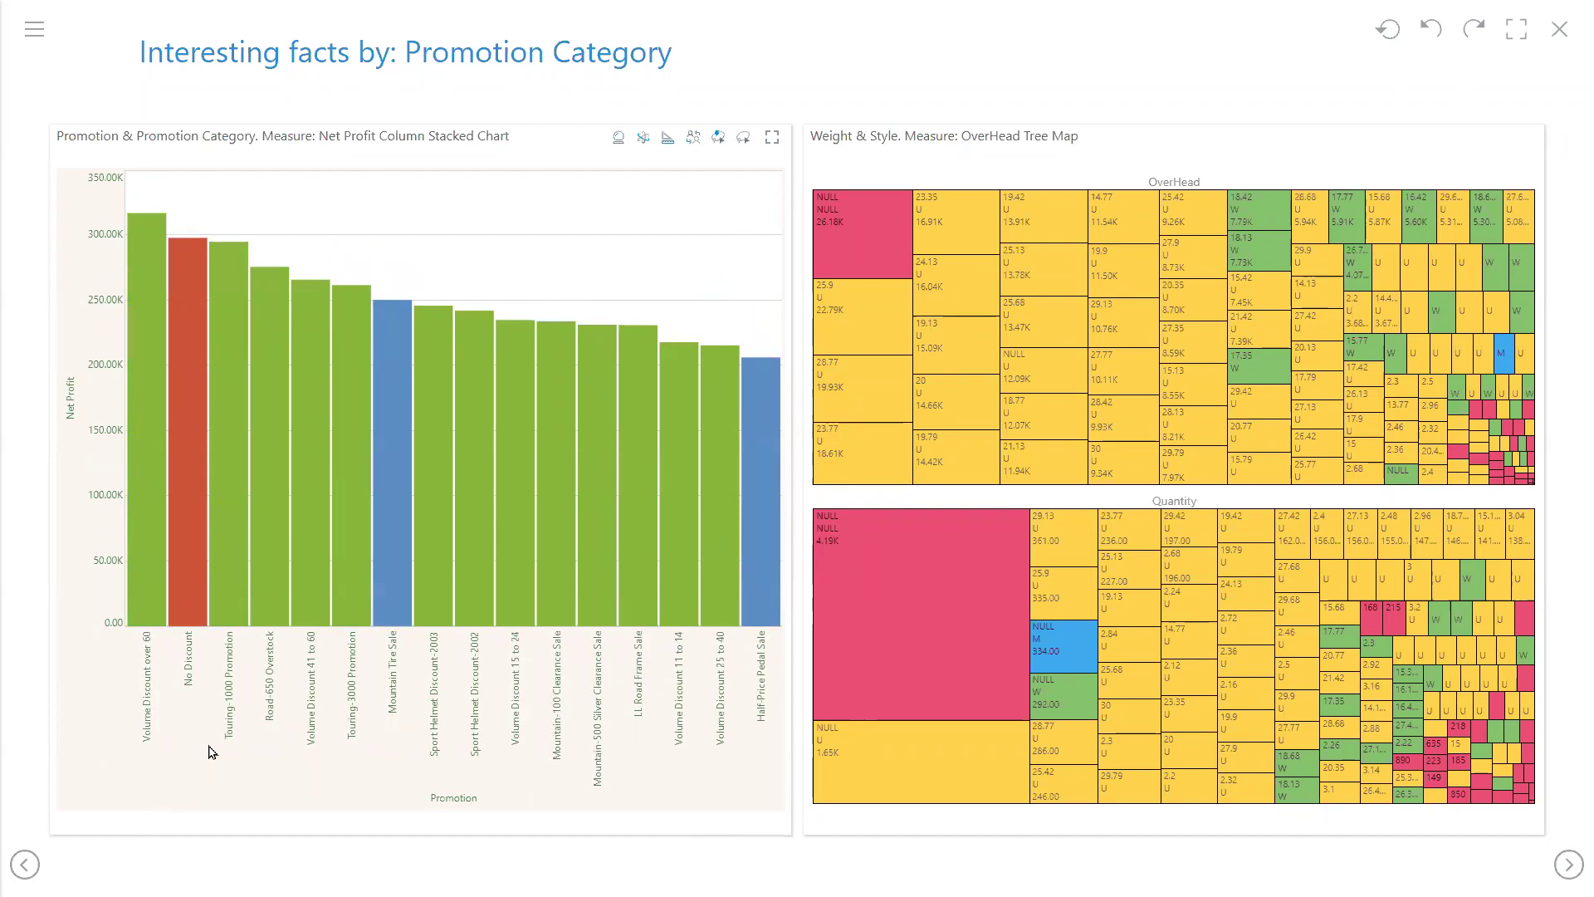
# - Run Explain on the Volume Discount over 60 column and enlarge the explanation window
pyautogui.moveTo(133, 545)
pyautogui.rightClick(146, 470)
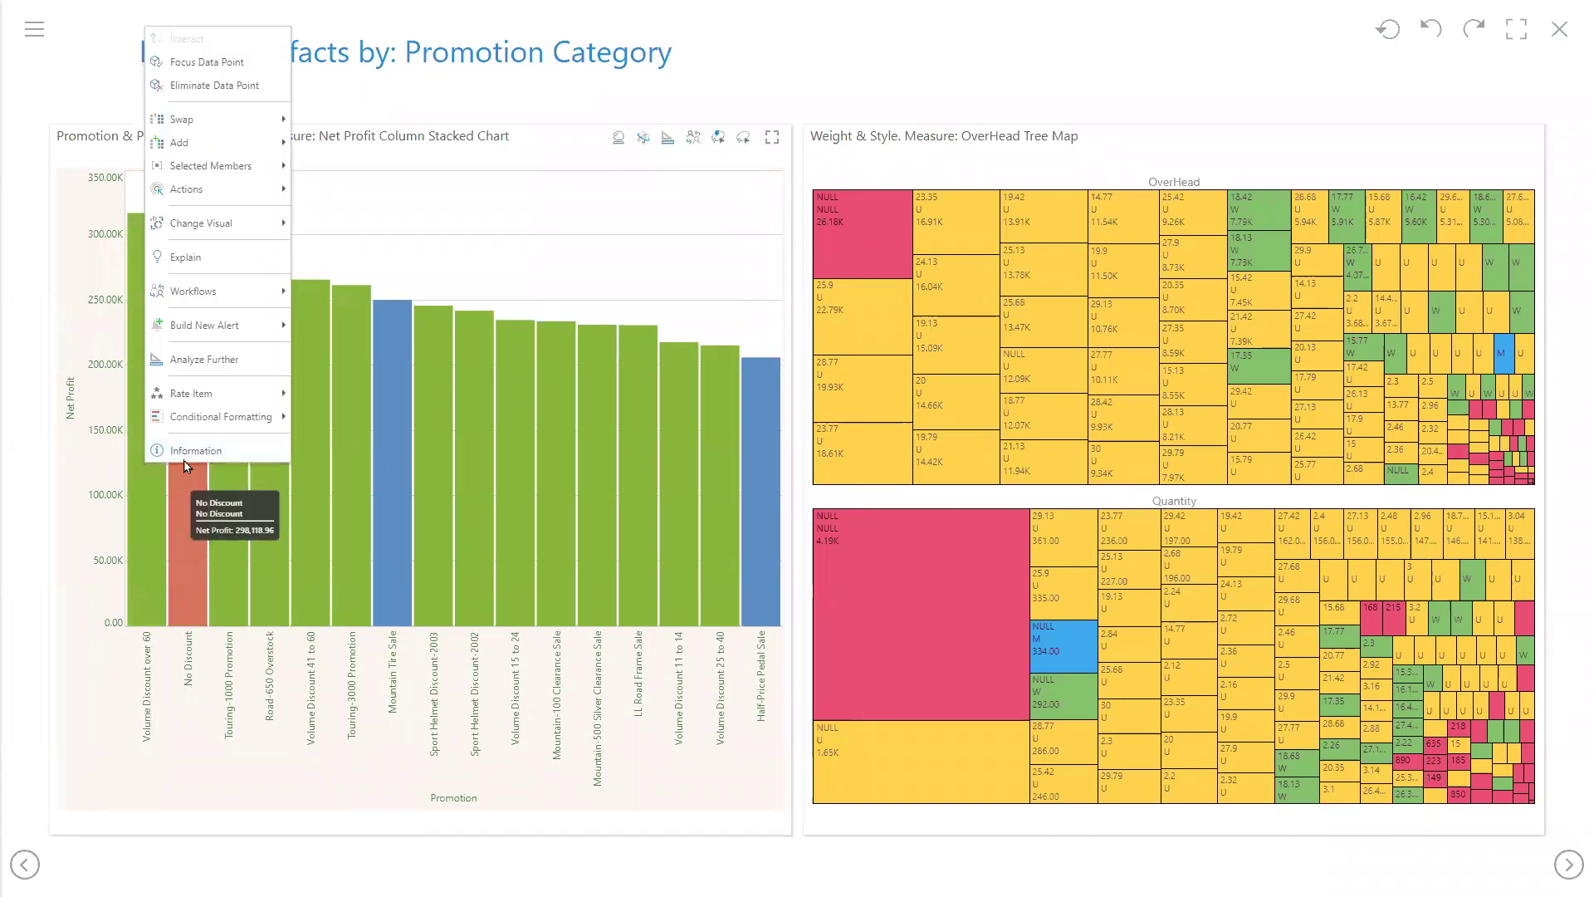
pyautogui.click(186, 257)
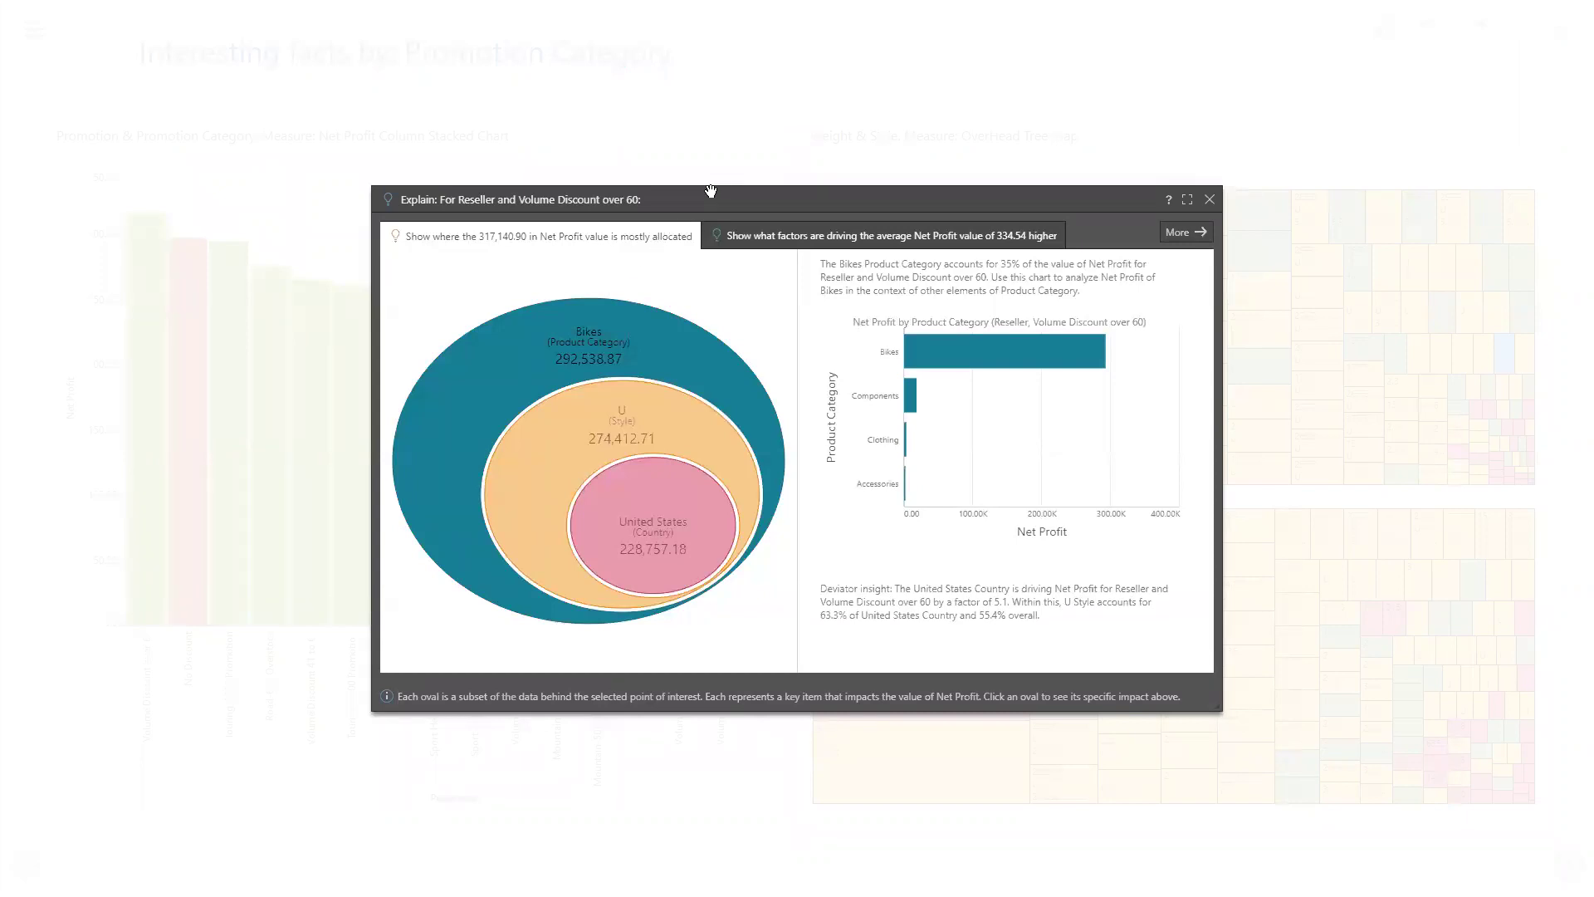
pyautogui.moveTo(711, 192); pyautogui.dragTo(664, 146)
pyautogui.moveTo(1170, 631); pyautogui.dragTo(1337, 794)
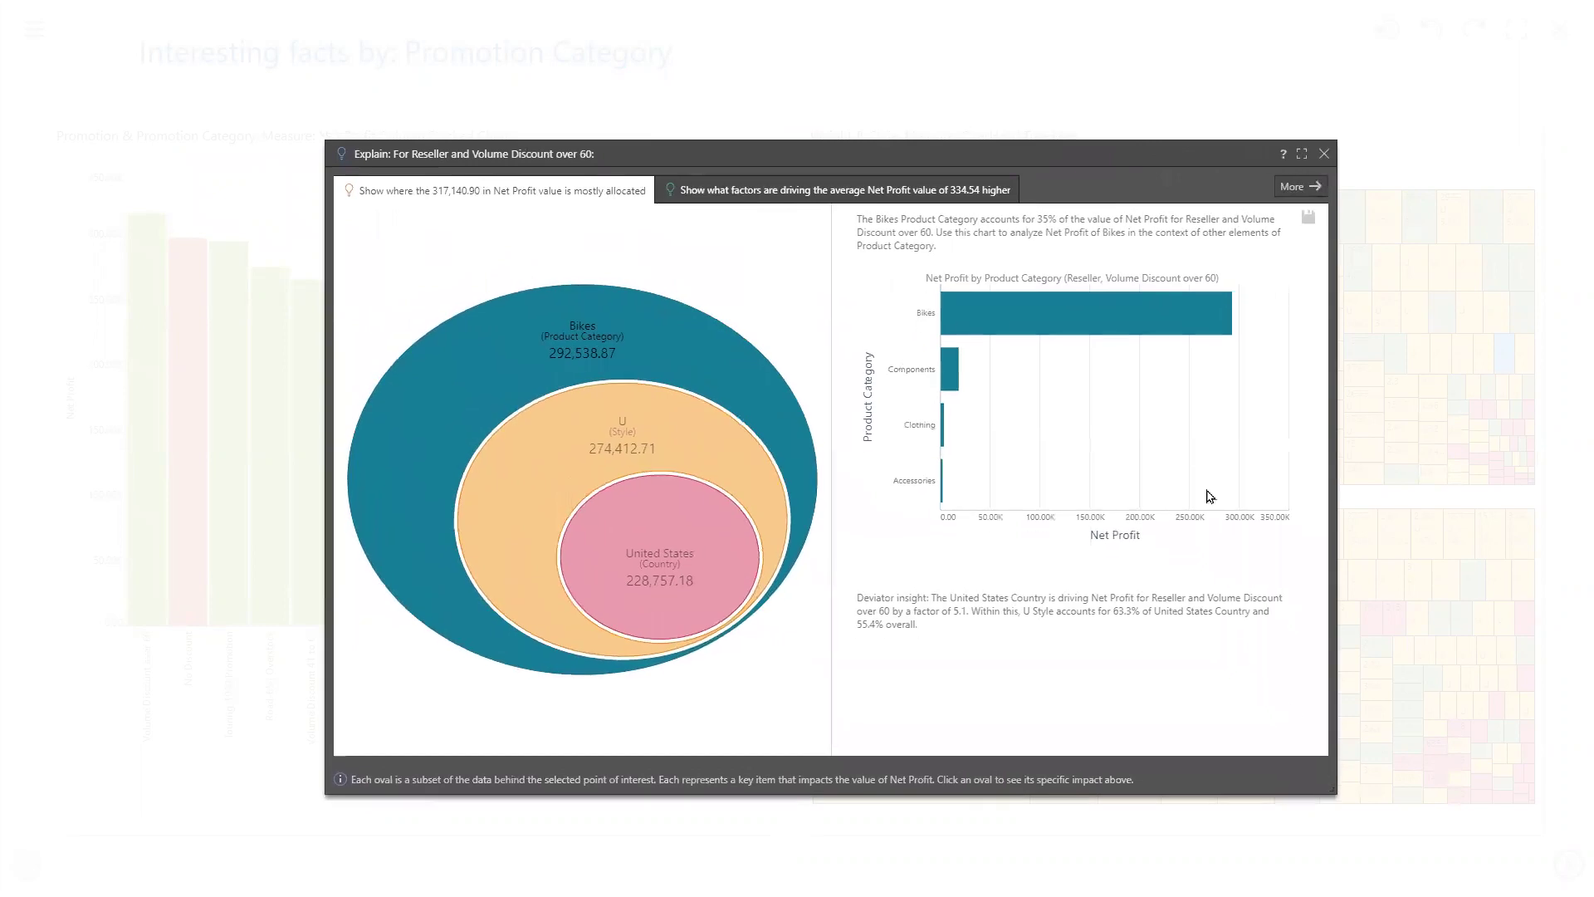
pyautogui.moveTo(1044, 160); pyautogui.dragTo(939, 129)
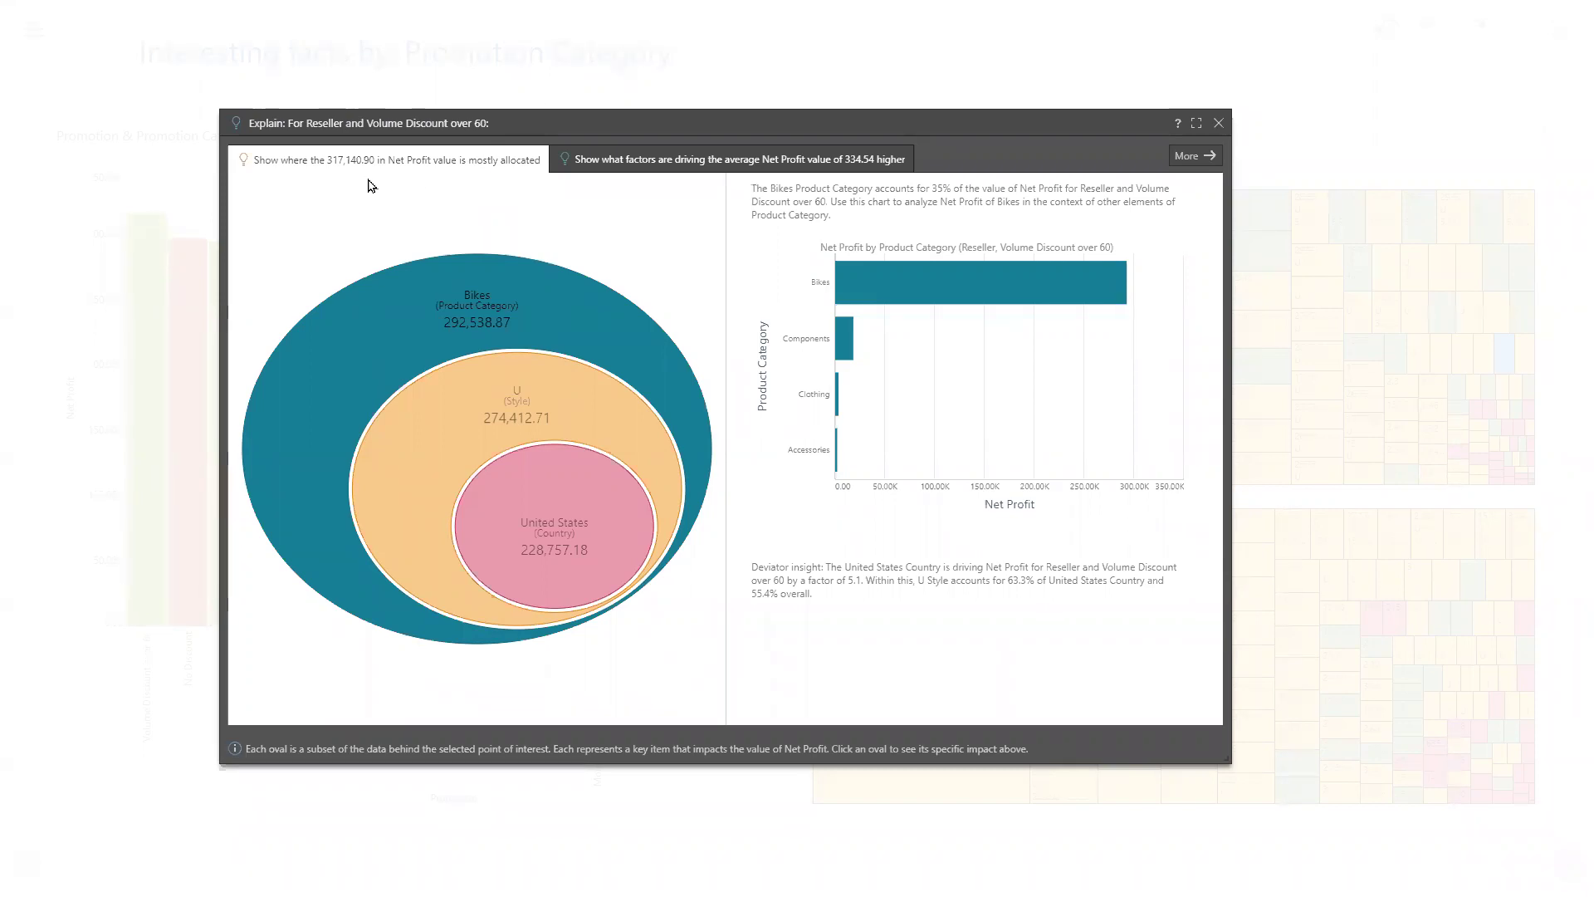
# - Examine the Bikes share of Net Profit and display the breakdown for the U style within it
pyautogui.moveTo(525, 309)
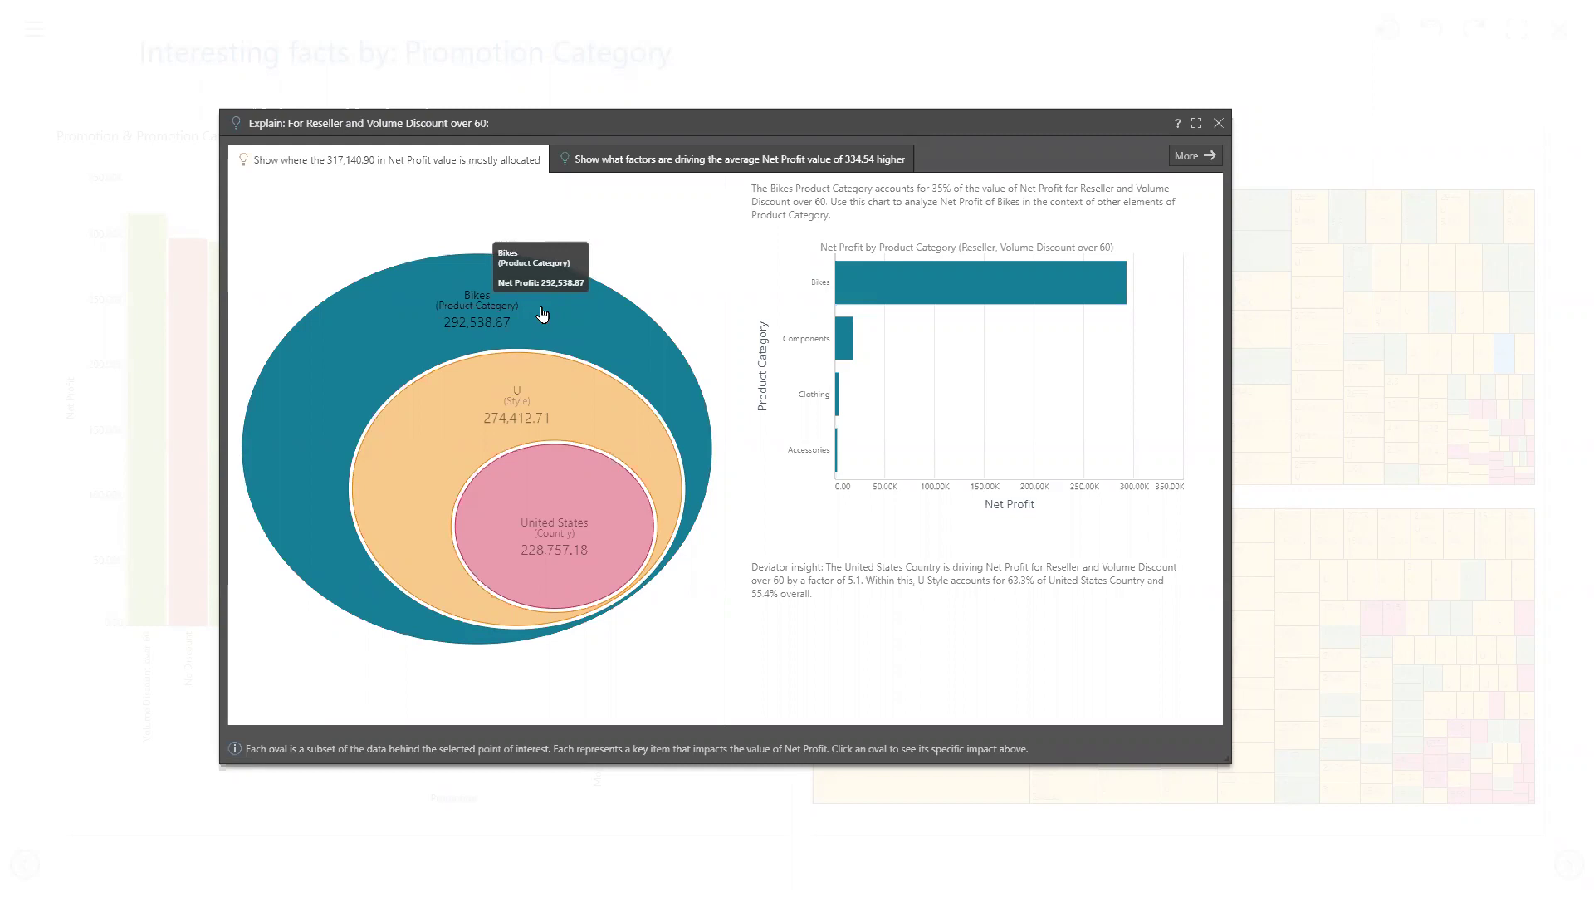
pyautogui.moveTo(909, 281)
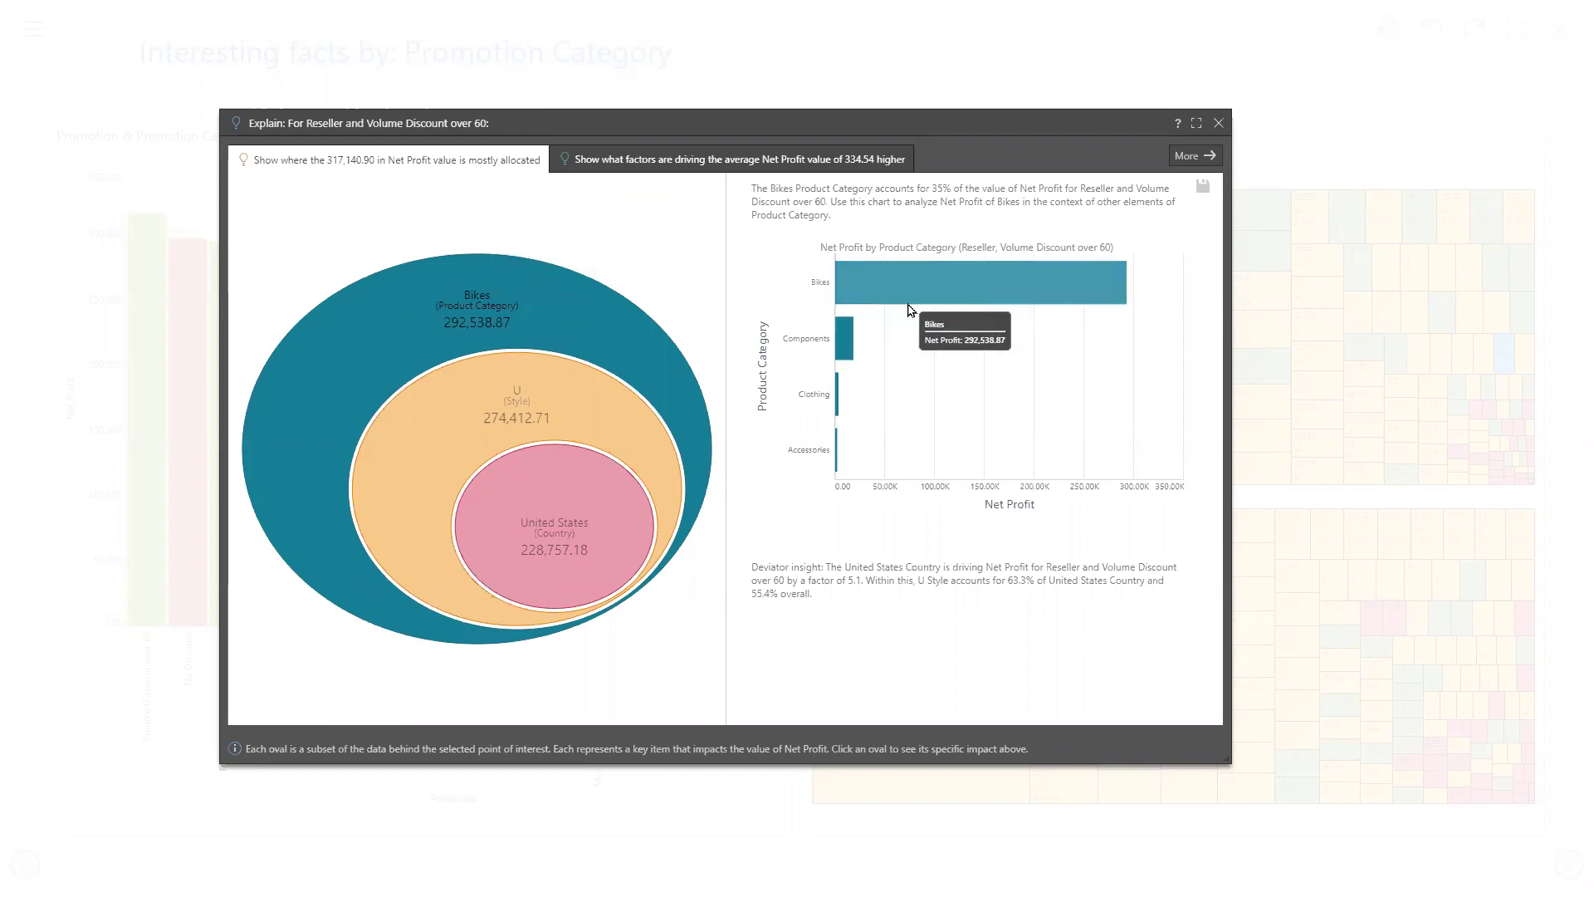
pyautogui.moveTo(734, 223)
pyautogui.mouseDown()
pyautogui.moveTo(1103, 466)
pyautogui.moveTo(1143, 514)
pyautogui.mouseUp()
pyautogui.moveTo(803, 307)
pyautogui.mouseDown()
pyautogui.moveTo(773, 413)
pyautogui.moveTo(822, 479)
pyautogui.mouseUp()
pyautogui.moveTo(938, 245)
pyautogui.mouseDown()
pyautogui.moveTo(852, 247)
pyautogui.moveTo(1031, 312)
pyautogui.mouseUp()
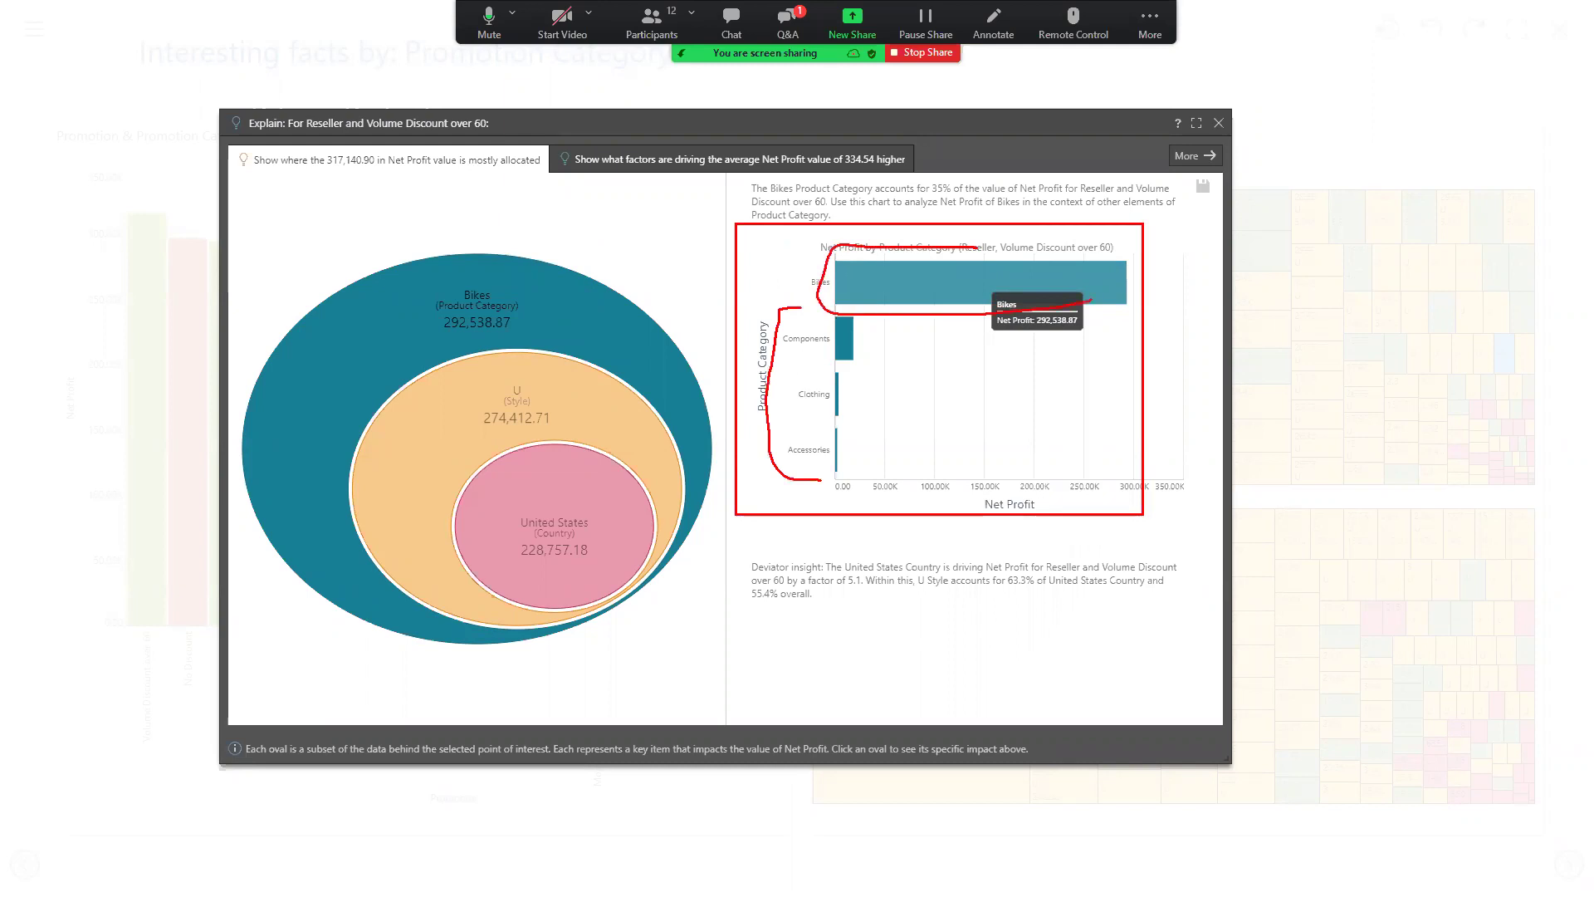
pyautogui.hotkey('alt', 's')
pyautogui.click(577, 388)
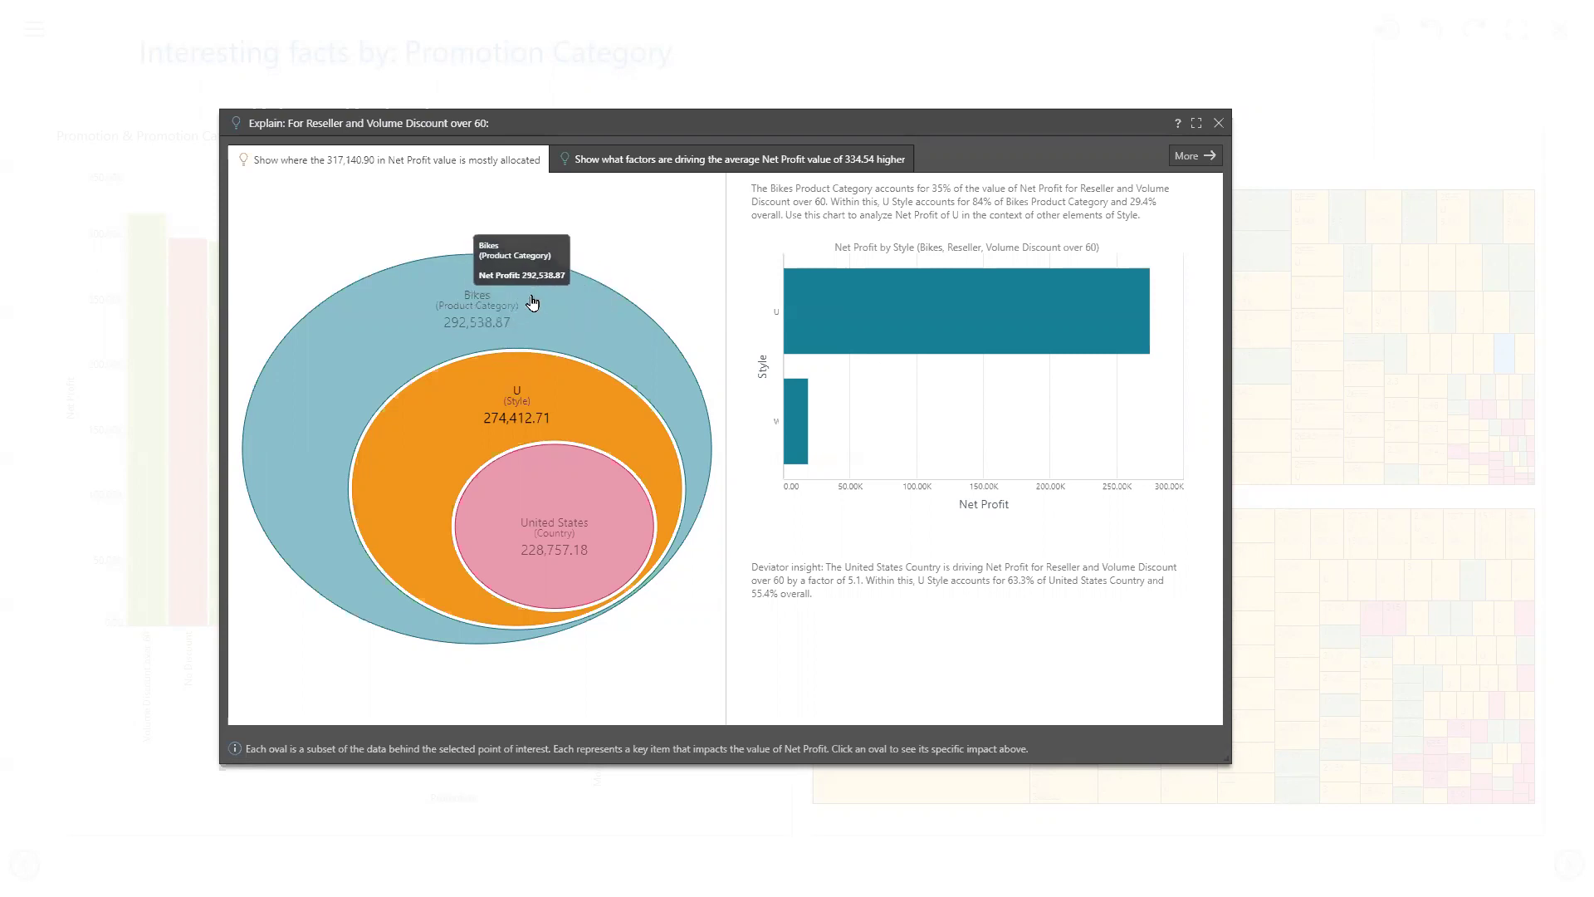
# - Show the factors driving average Net Profit, display the Revenue above 1,530.00 chart and sort its values in descending order
pyautogui.click(650, 165)
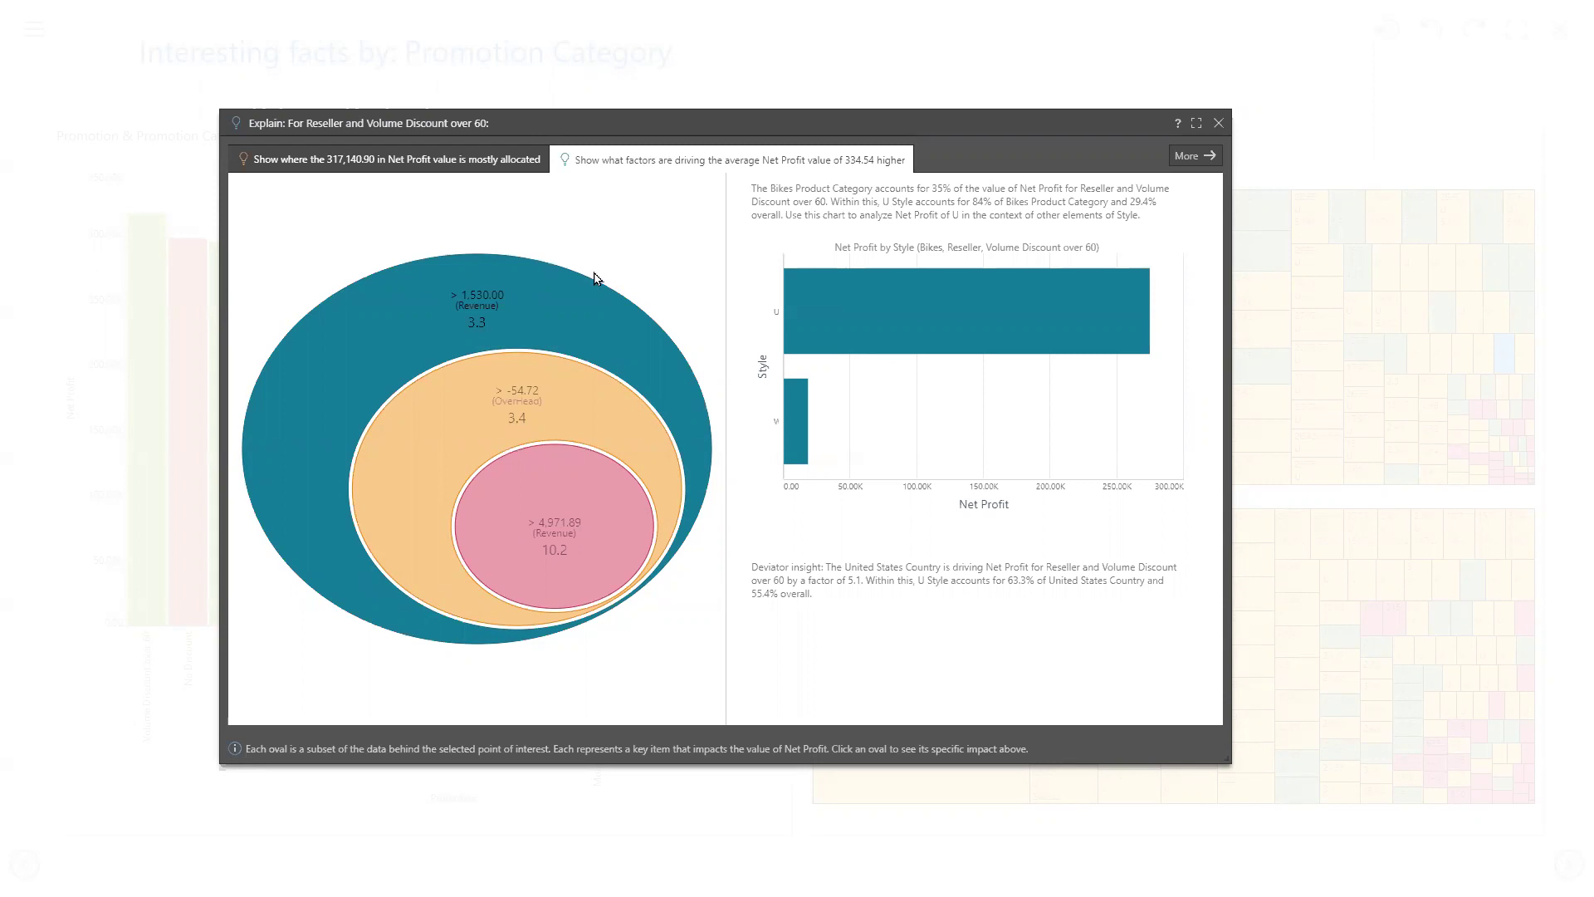
pyautogui.moveTo(566, 300)
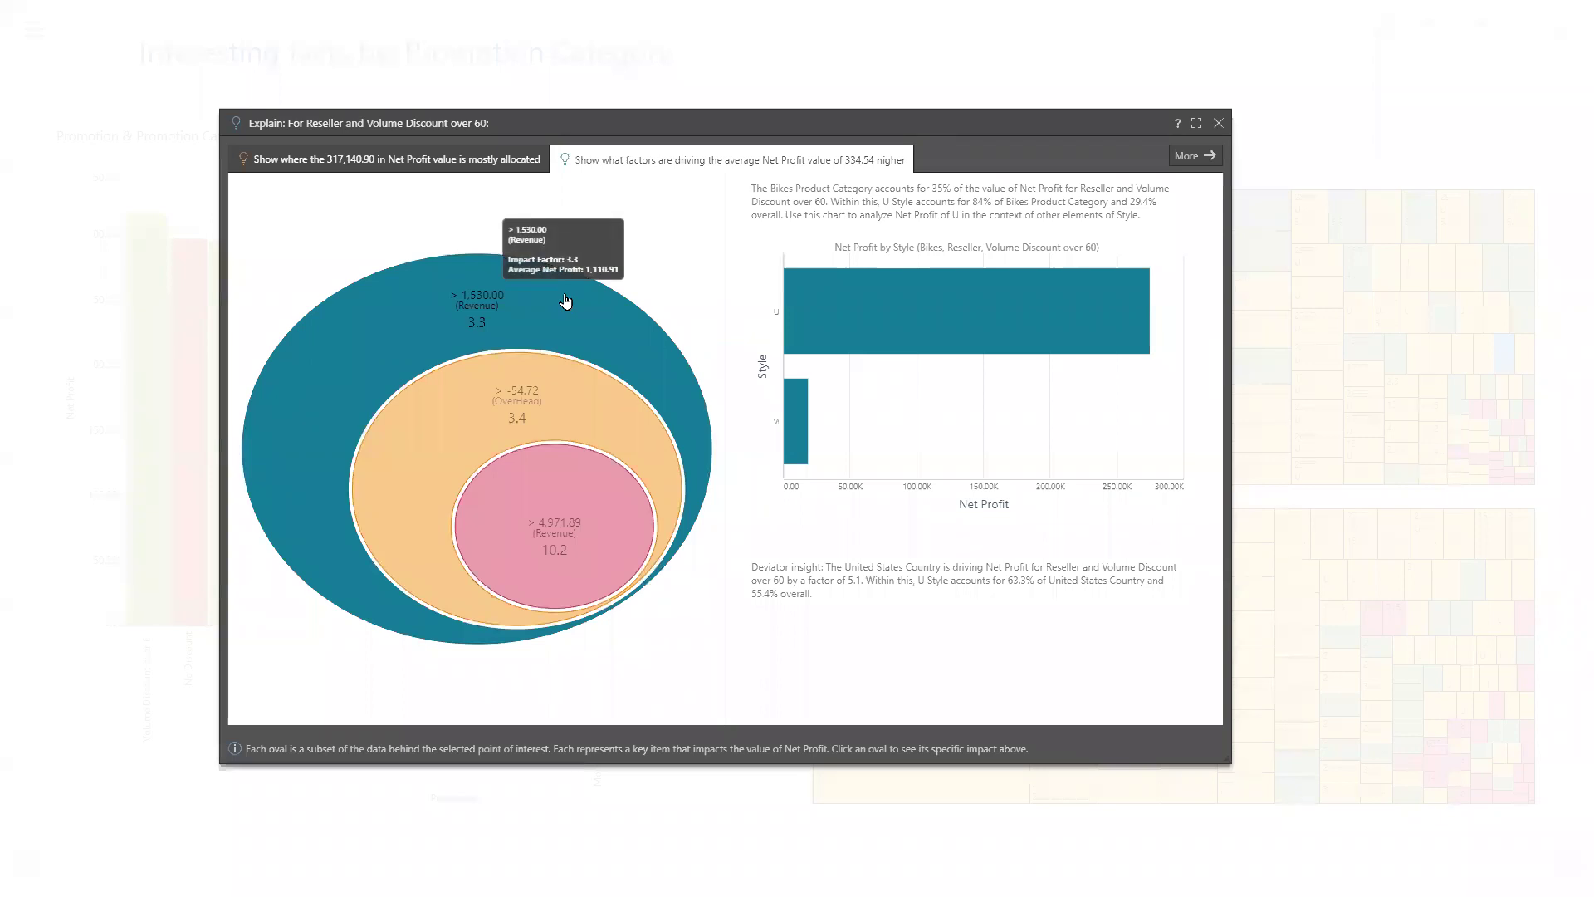
pyautogui.click(566, 301)
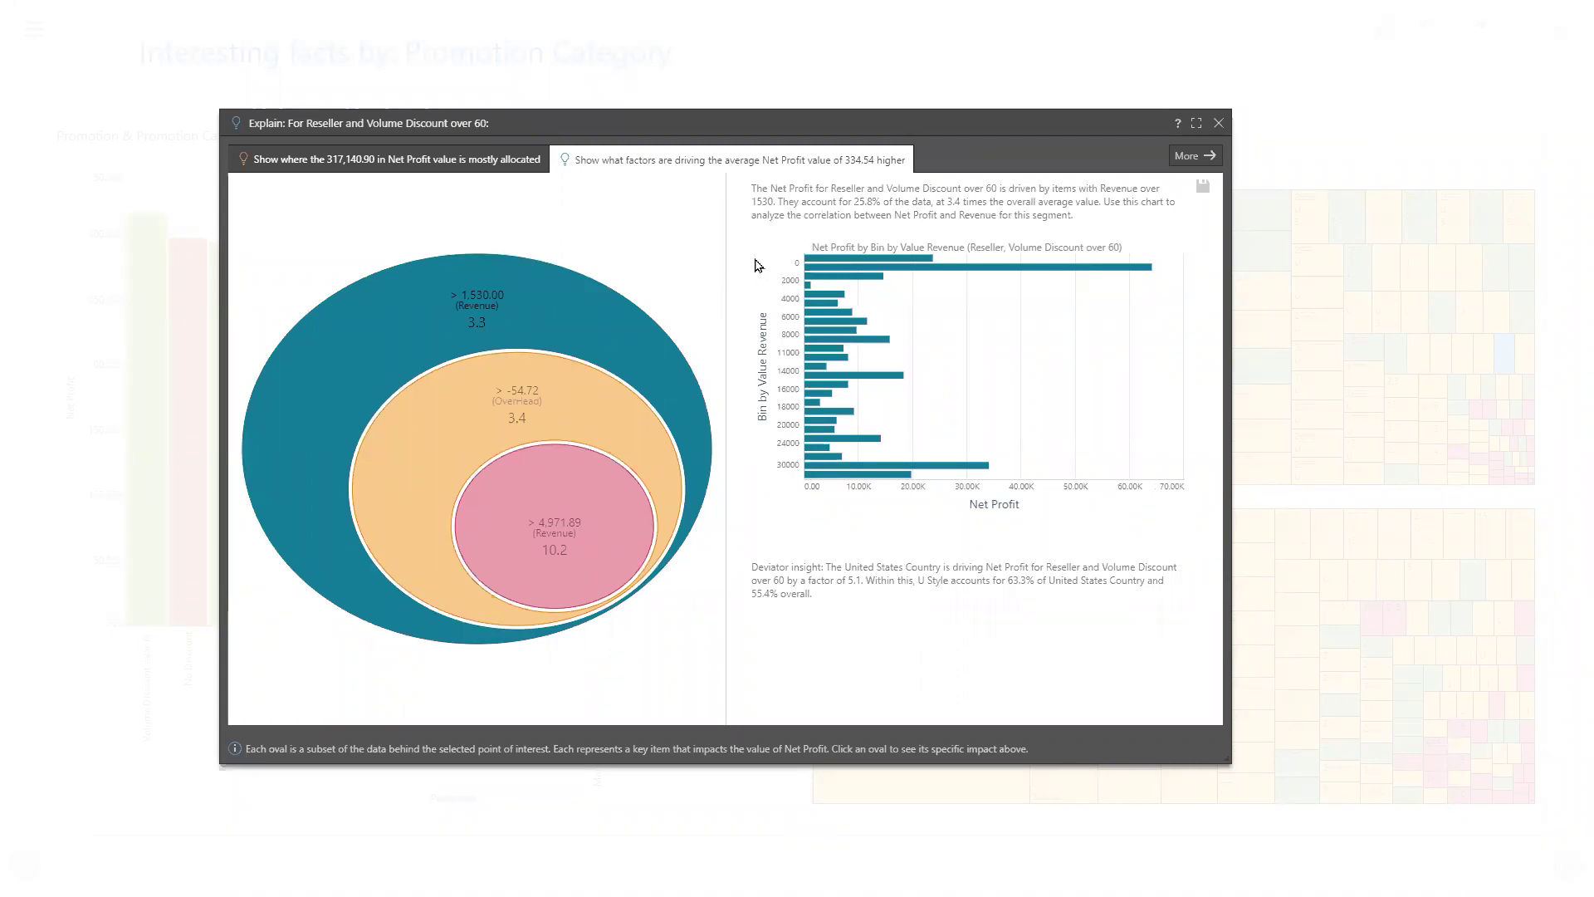
pyautogui.rightClick(795, 463)
pyautogui.moveTo(855, 601)
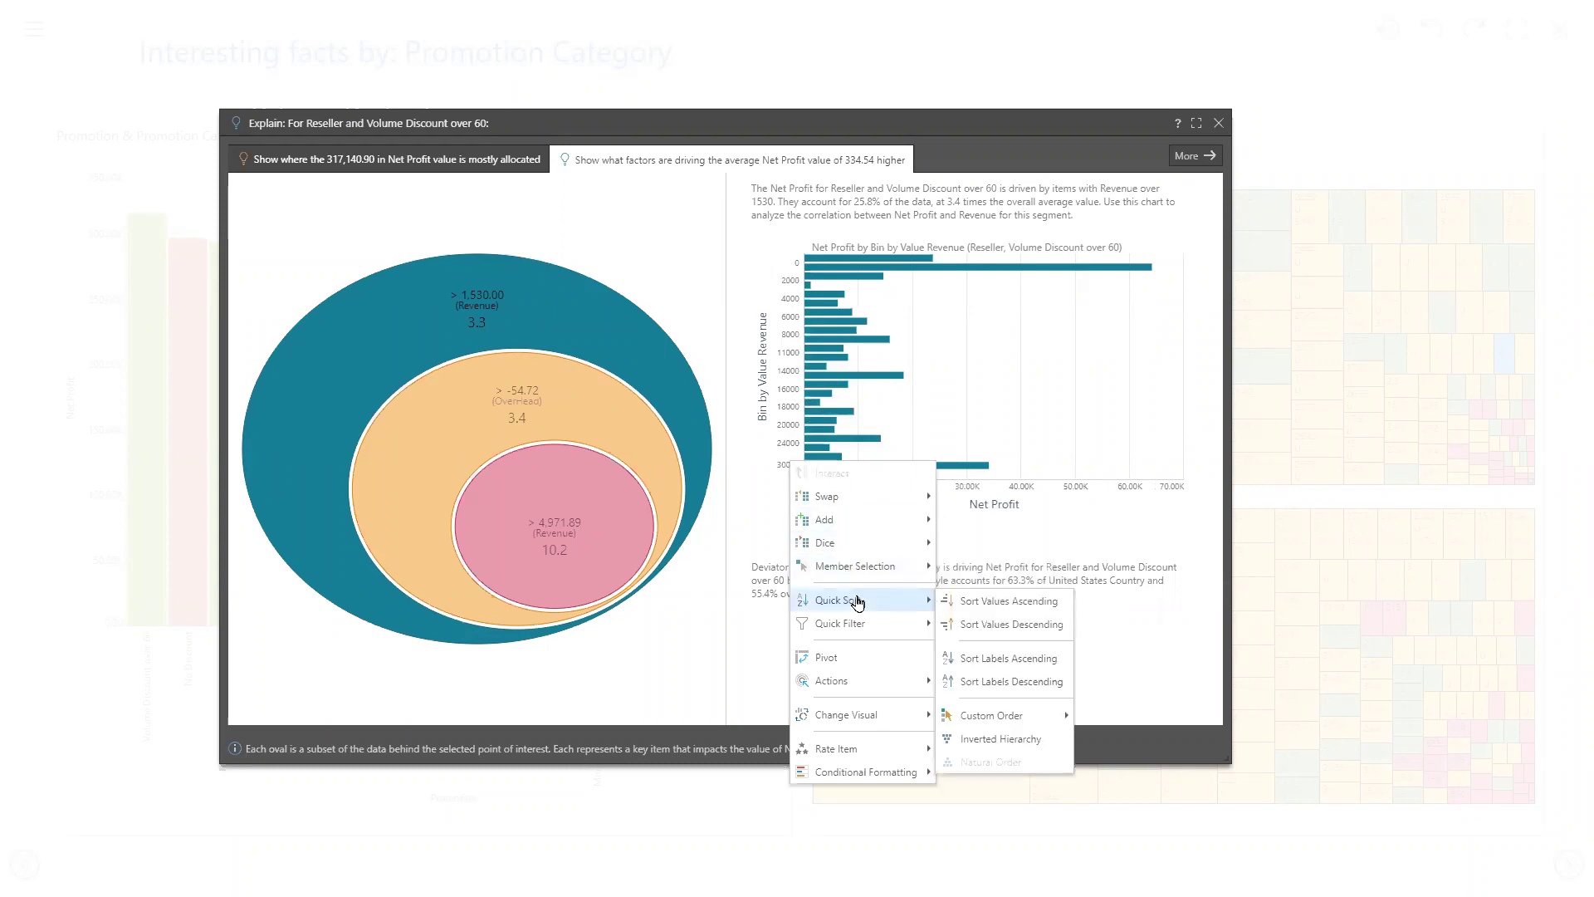
pyautogui.click(967, 624)
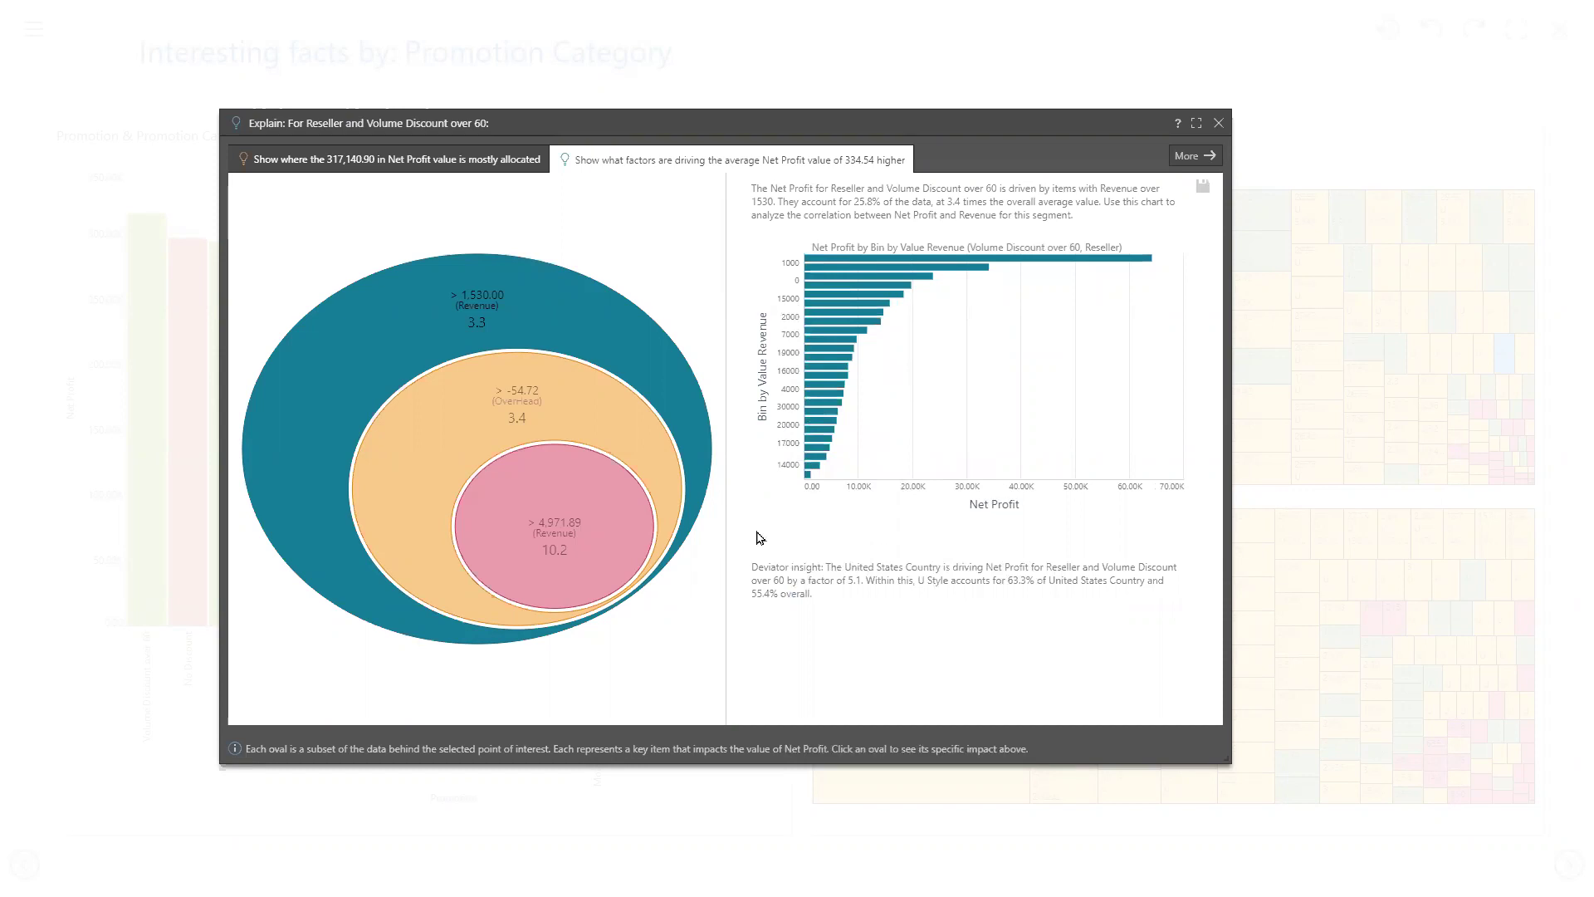
# - Display the Net Profit and OverHead chart for the OverHead factor above -54.72
pyautogui.moveTo(579, 323)
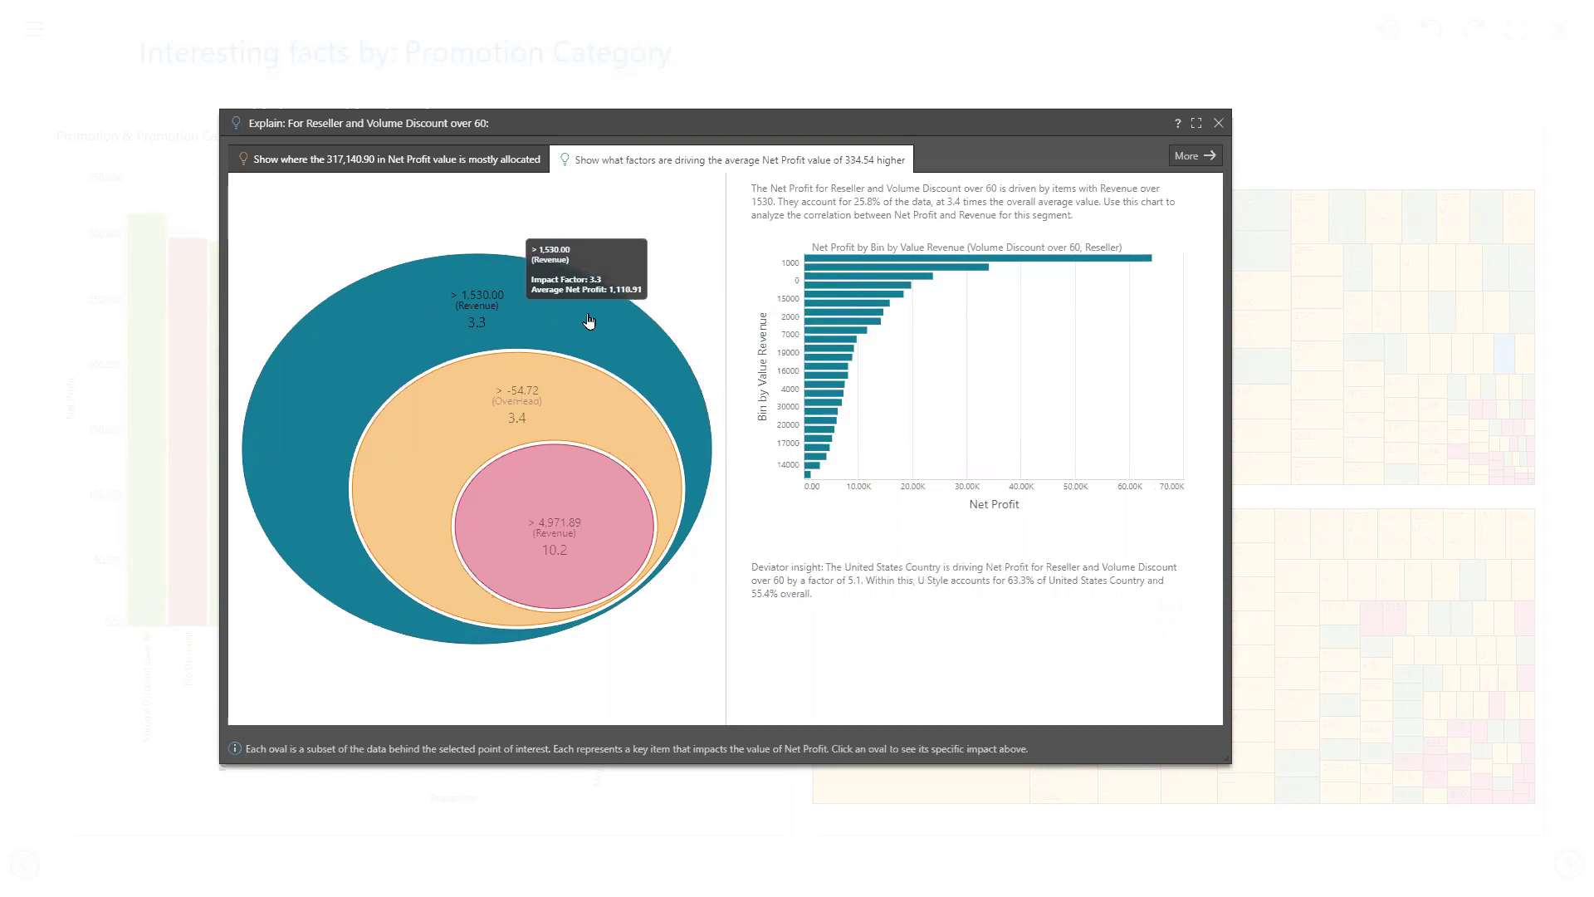
pyautogui.click(573, 396)
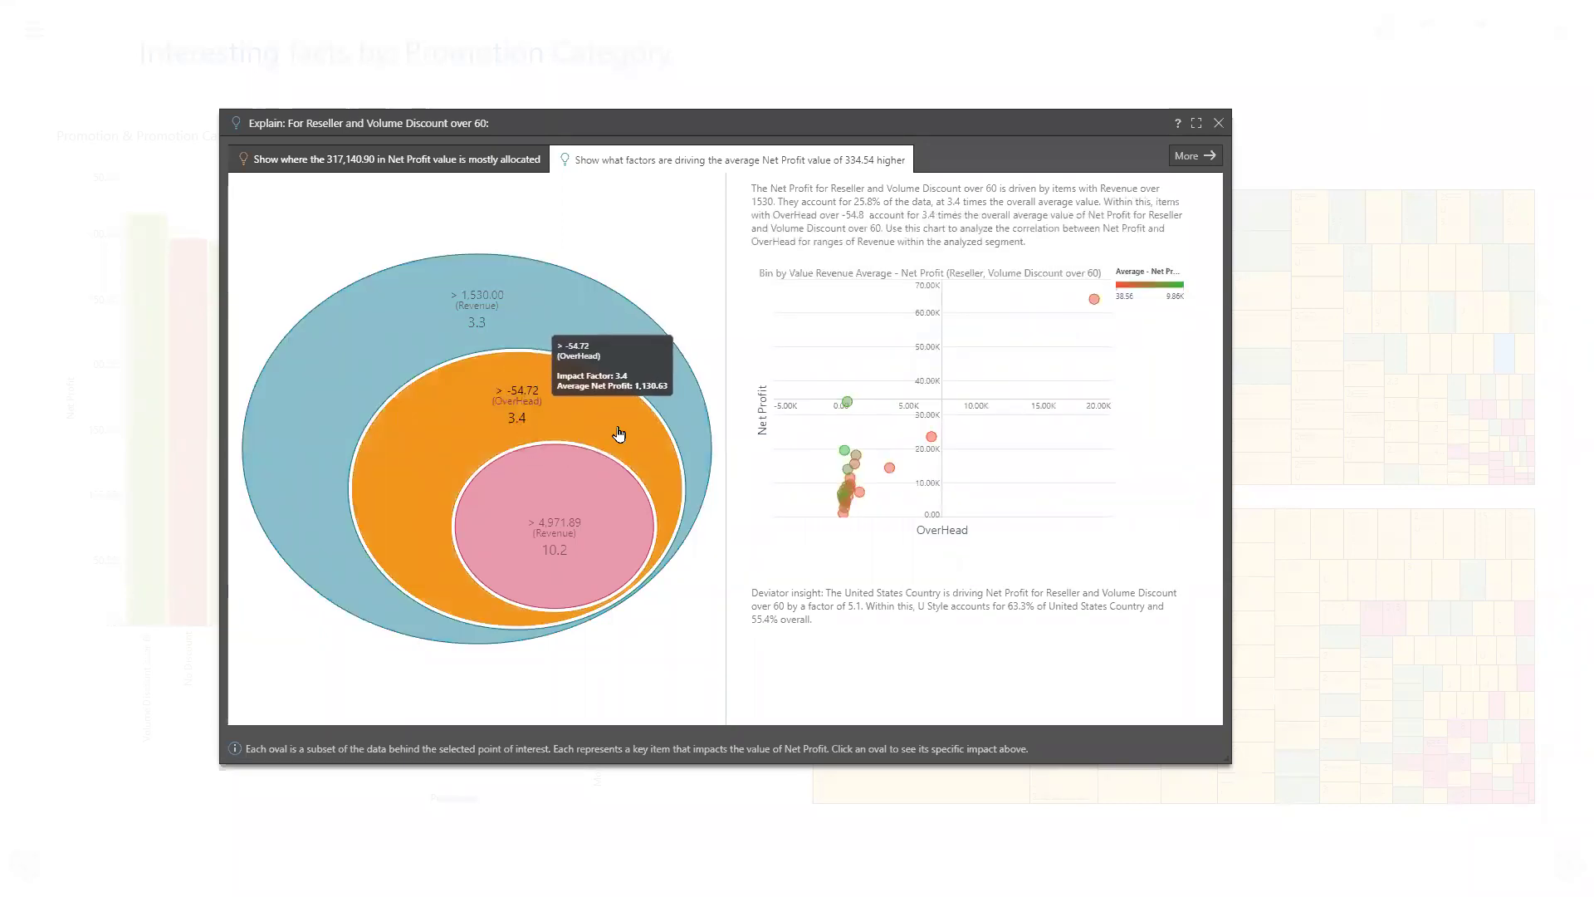
pyautogui.moveTo(620, 495)
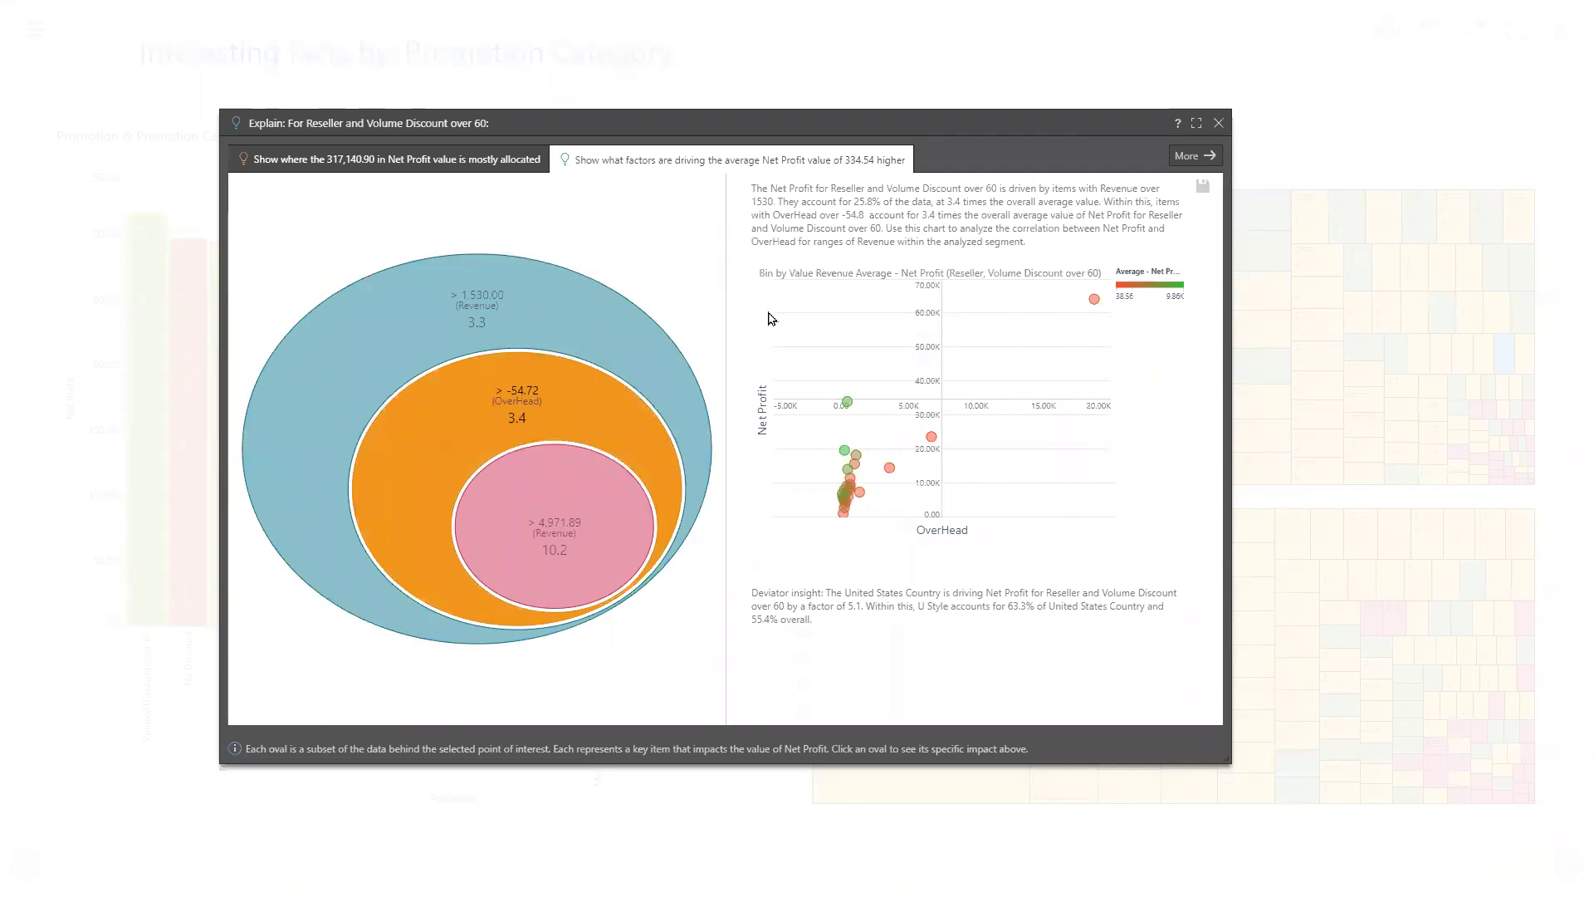
# - Open the detailed Dominant Drivers tree and apply 4 branches and 5 levels to it
pyautogui.click(1186, 155)
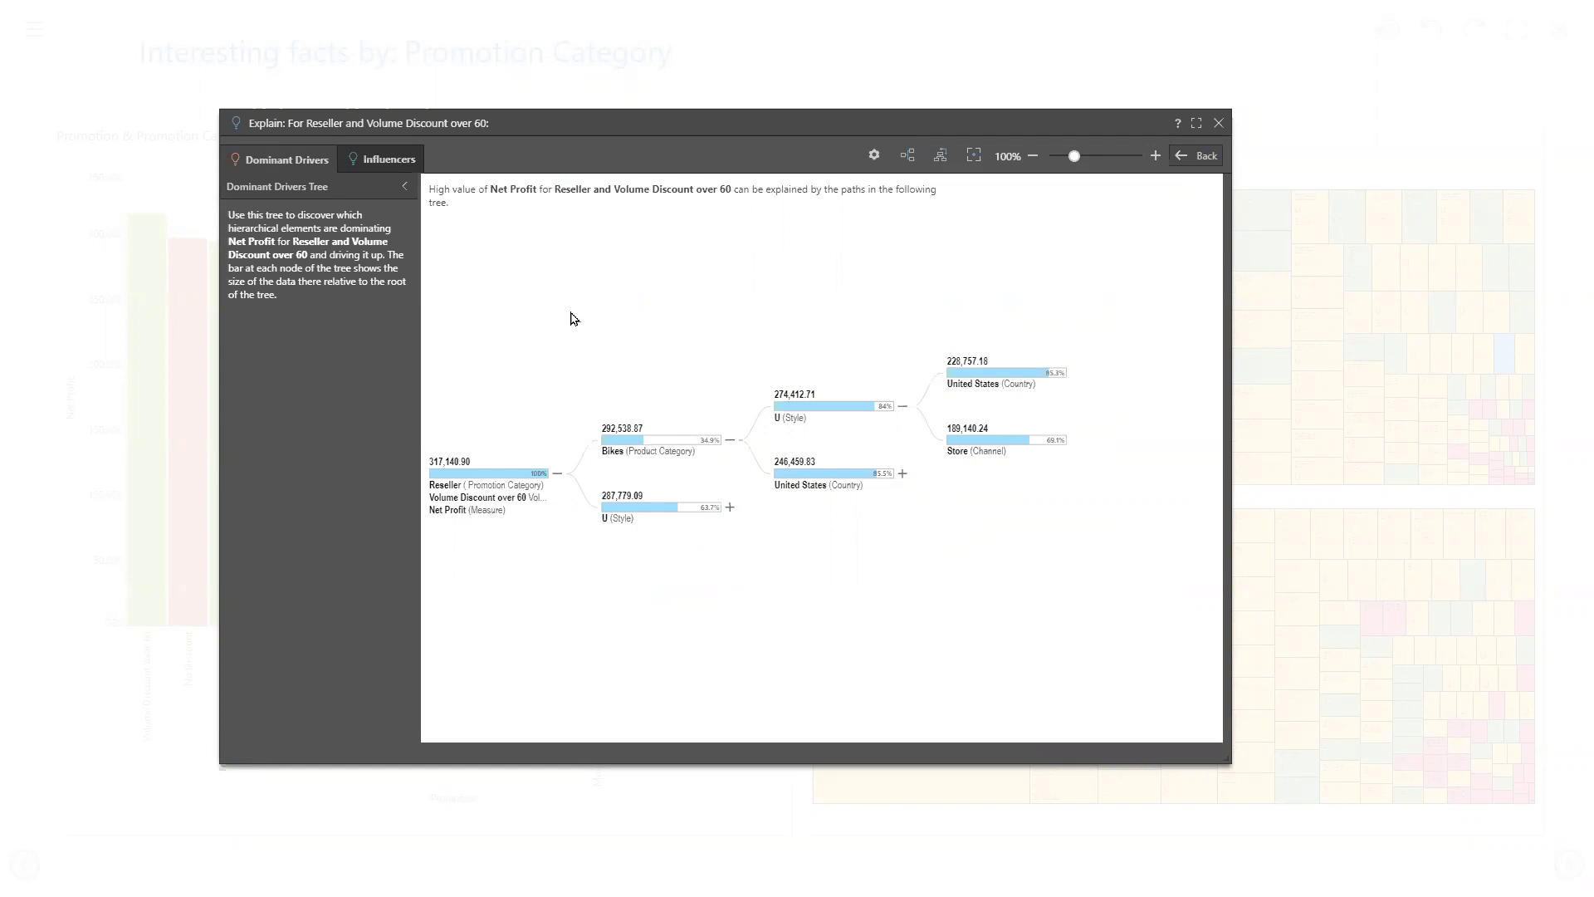
pyautogui.moveTo(645, 458)
pyautogui.click(874, 158)
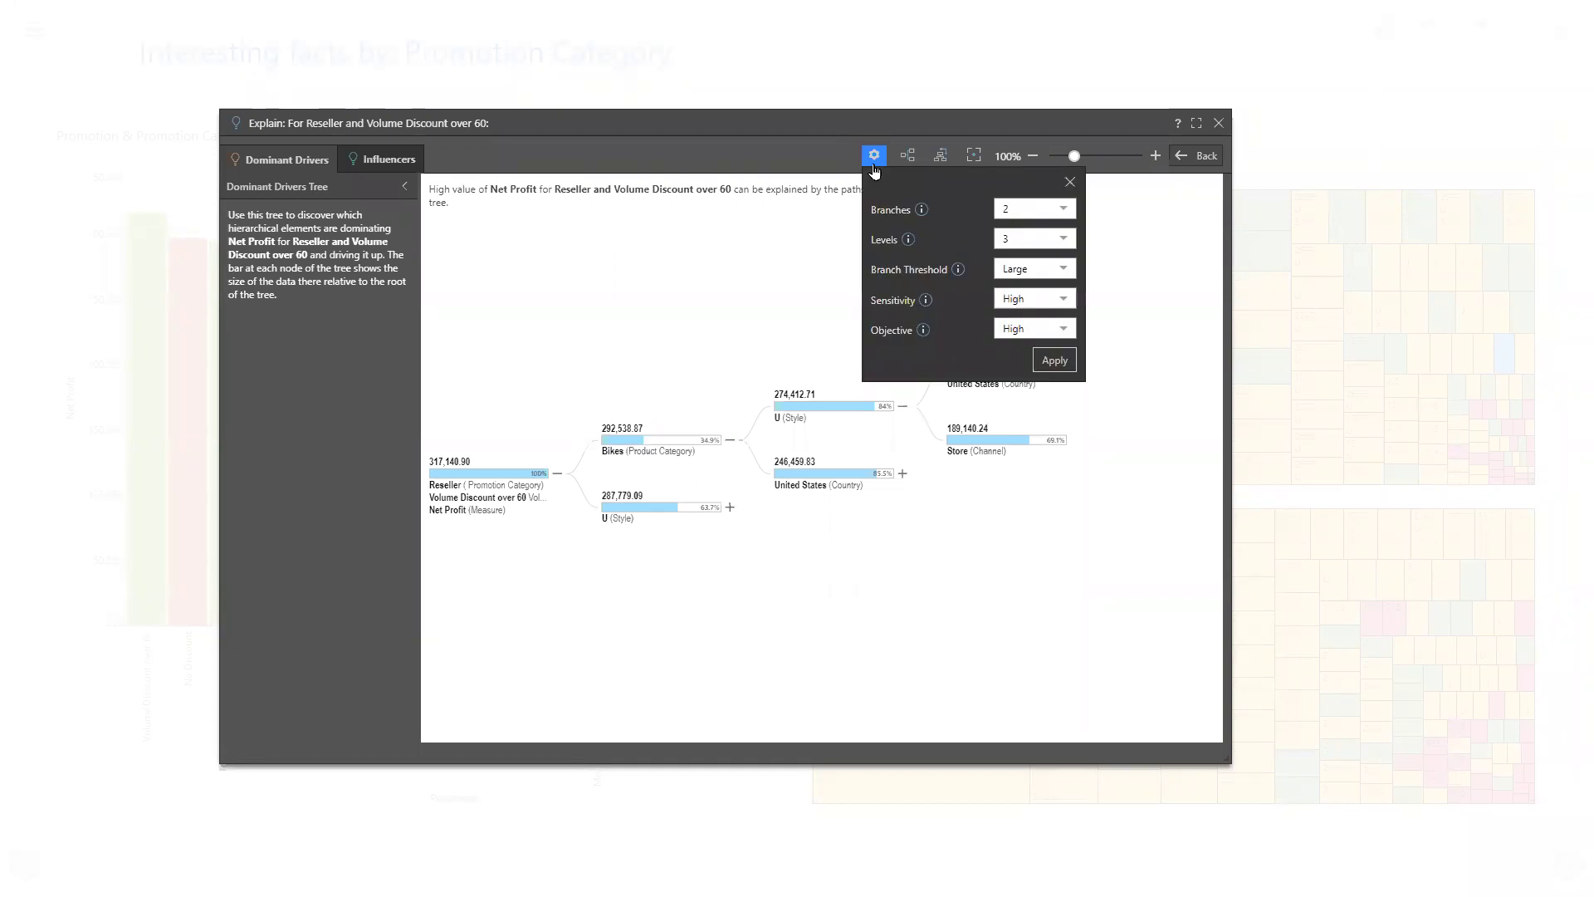
pyautogui.click(1062, 211)
pyautogui.click(1006, 267)
pyautogui.click(1064, 239)
pyautogui.click(1063, 239)
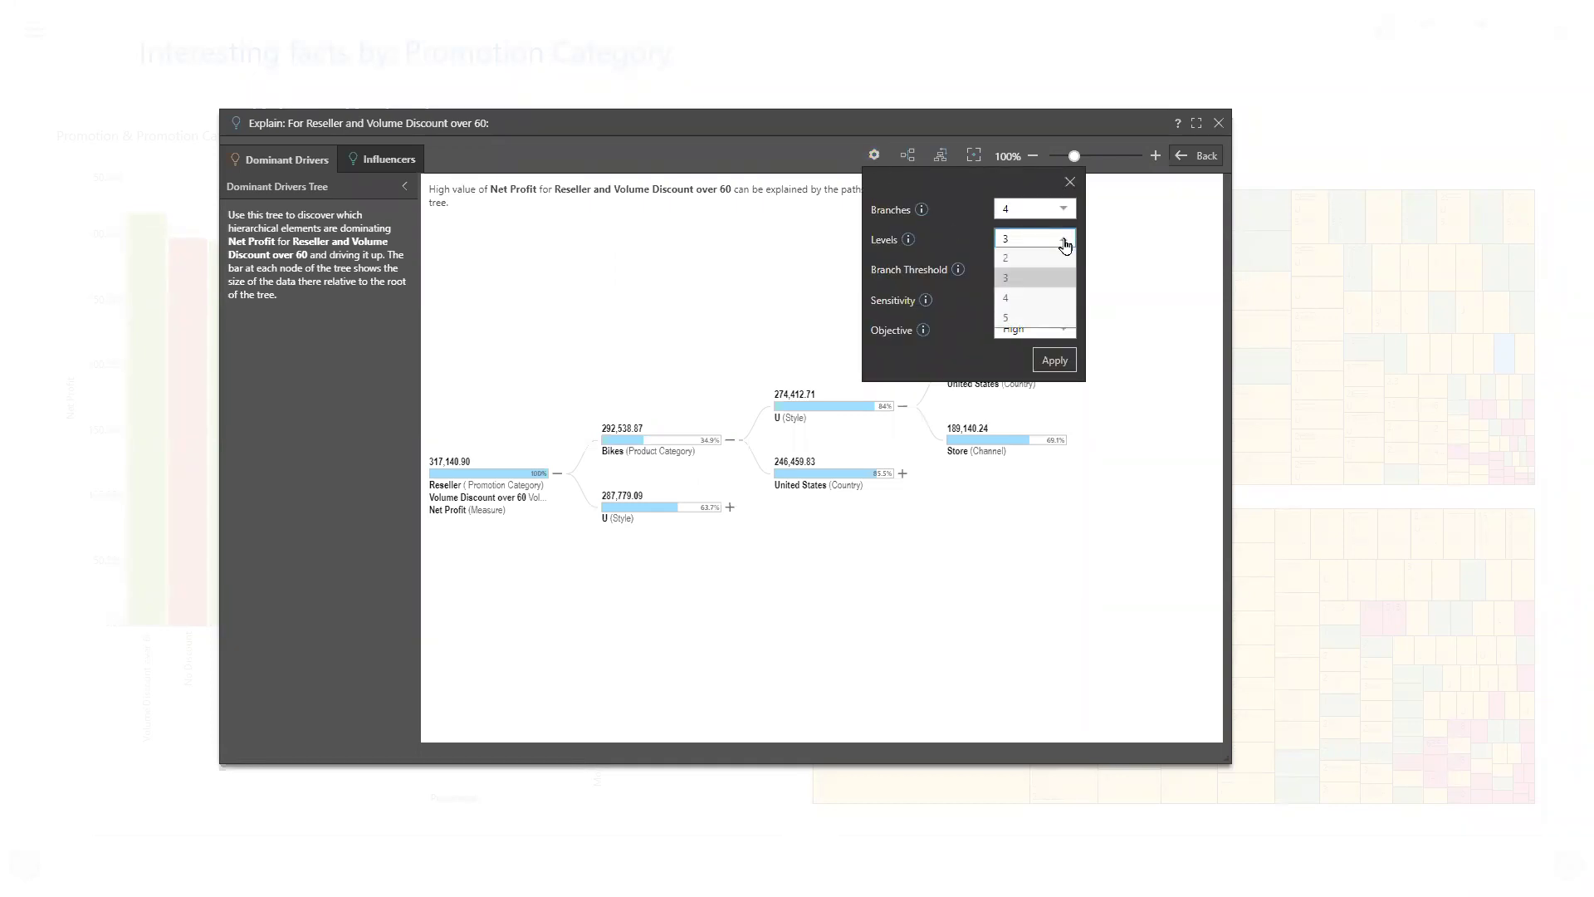
pyautogui.click(1020, 314)
pyautogui.click(1055, 360)
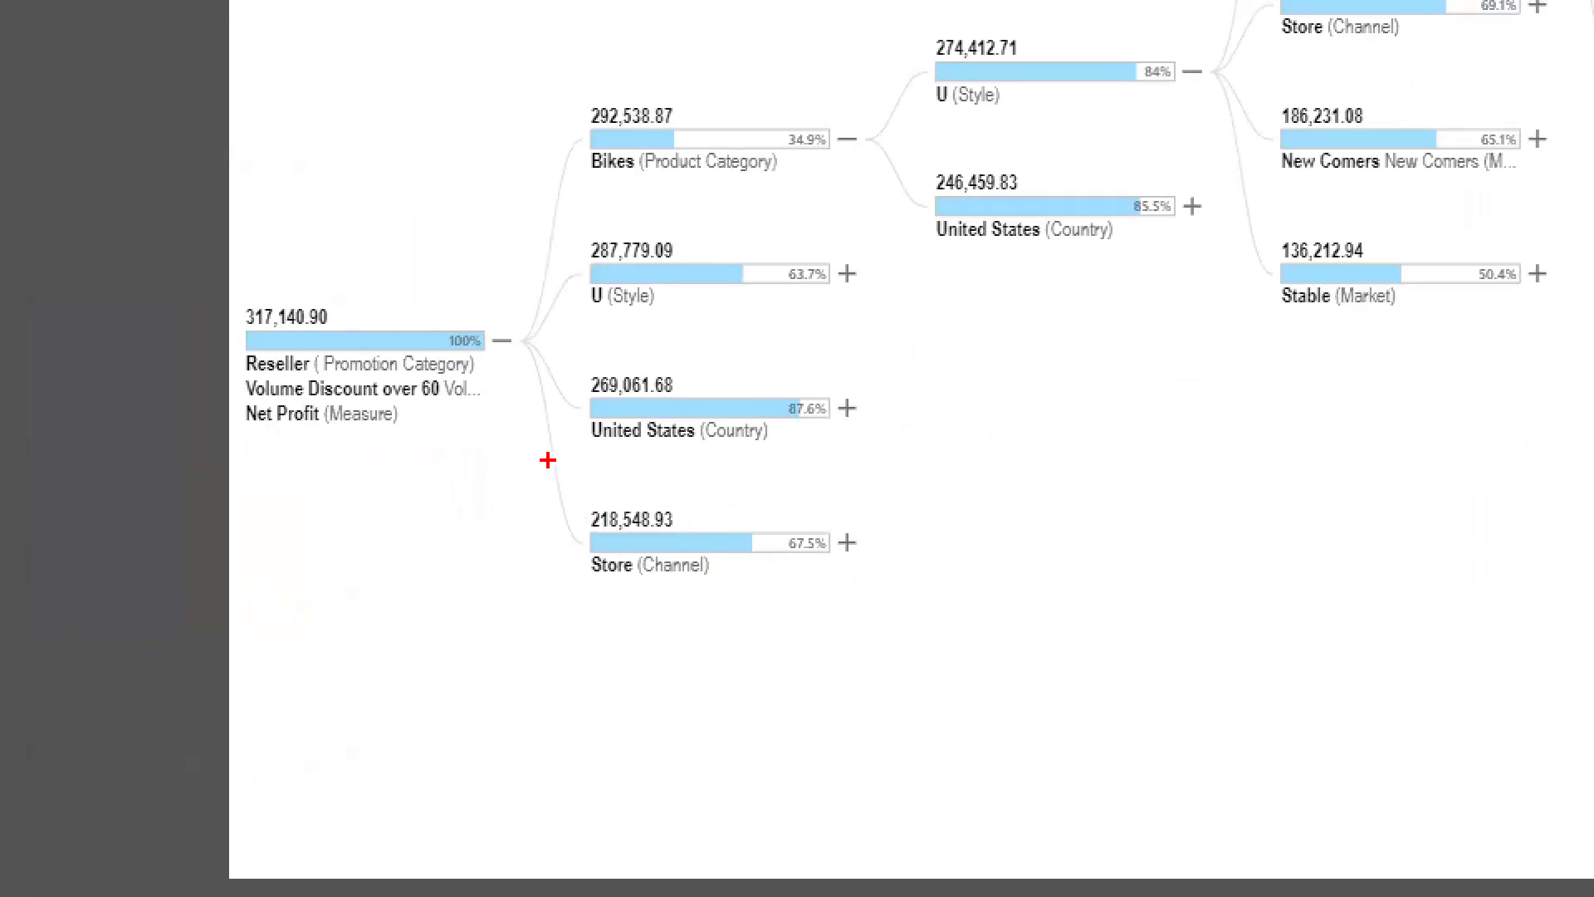
# - Examine the Net Profit breakdown for the Store channel node in the tree, and return to the explanation overview
pyautogui.moveTo(547, 460); pyautogui.dragTo(923, 659)
pyautogui.moveTo(334, 295)
pyautogui.mouseDown()
pyautogui.moveTo(242, 259)
pyautogui.moveTo(368, 358)
pyautogui.mouseUp()
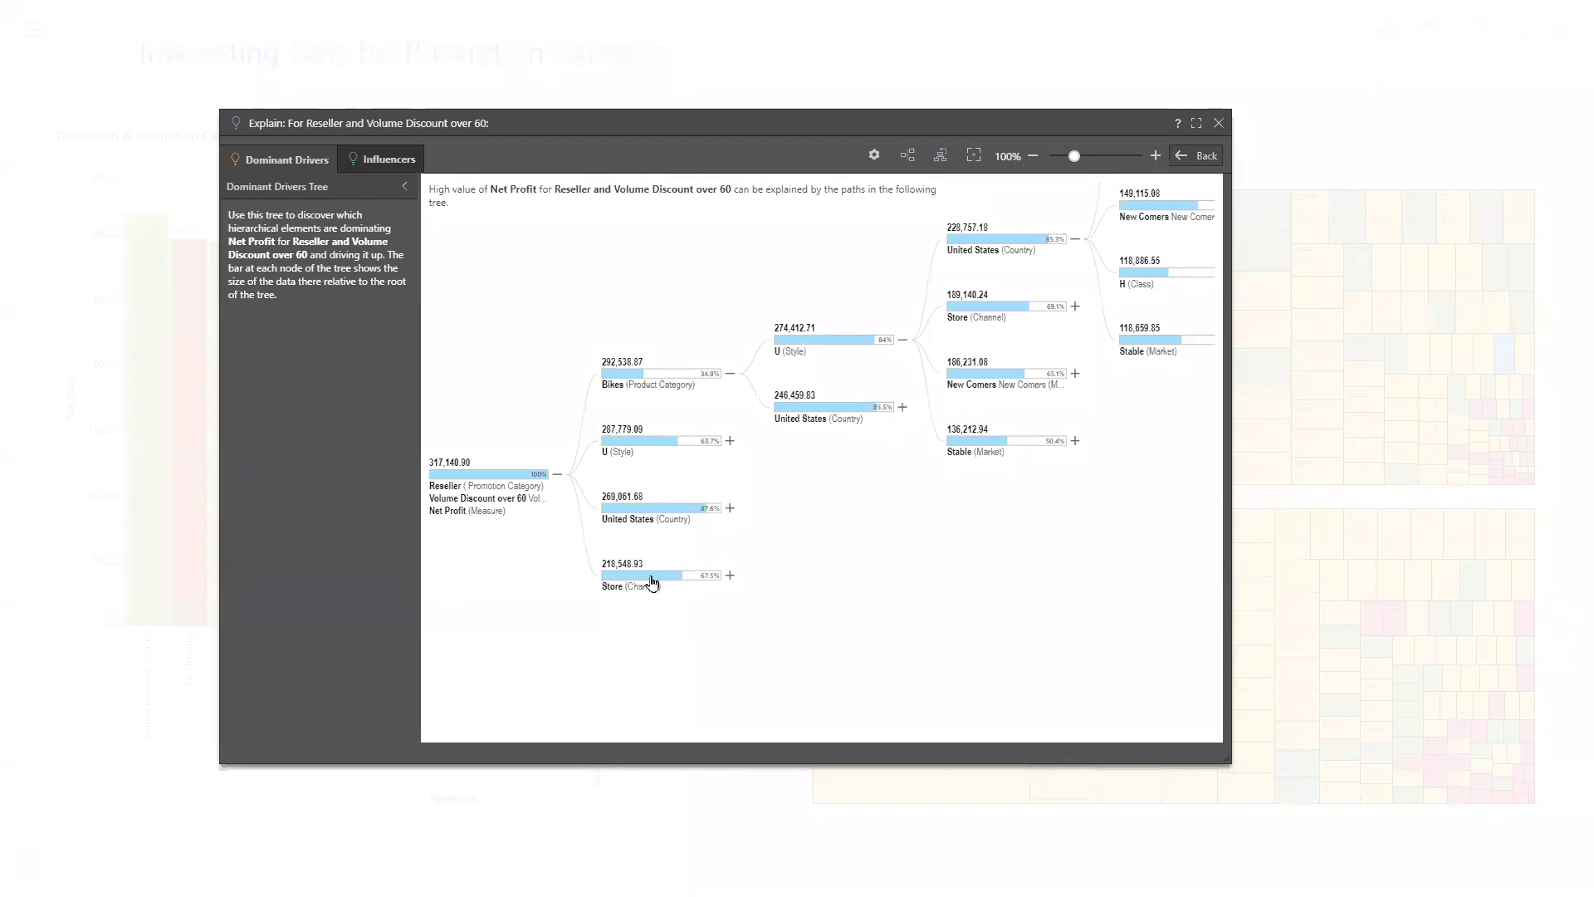
pyautogui.click(655, 581)
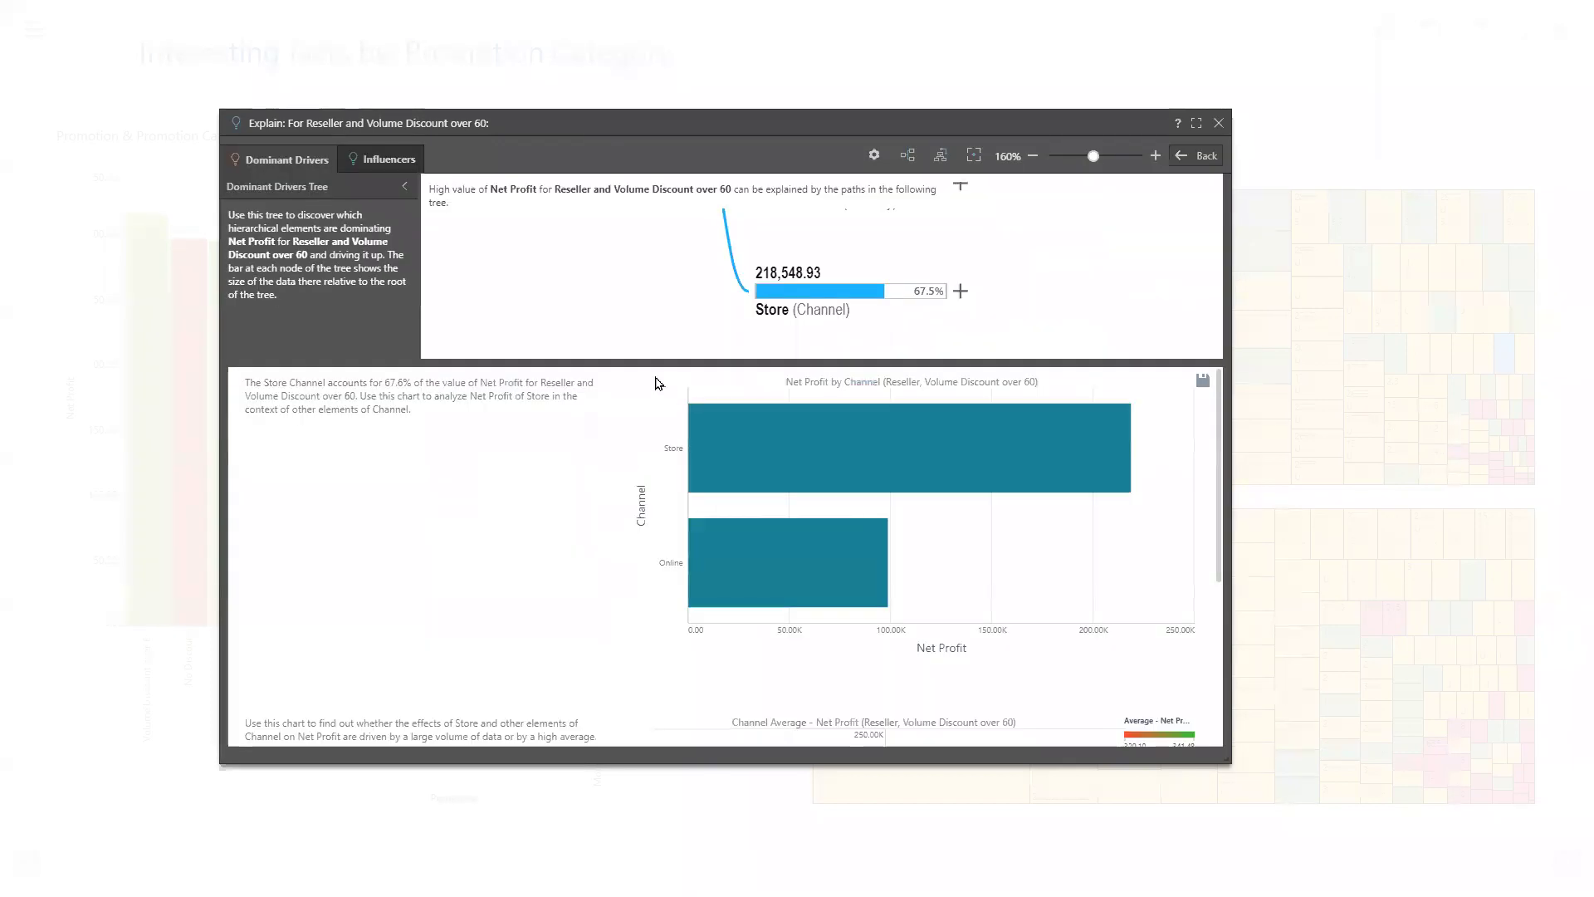
pyautogui.moveTo(638, 362); pyautogui.dragTo(645, 526)
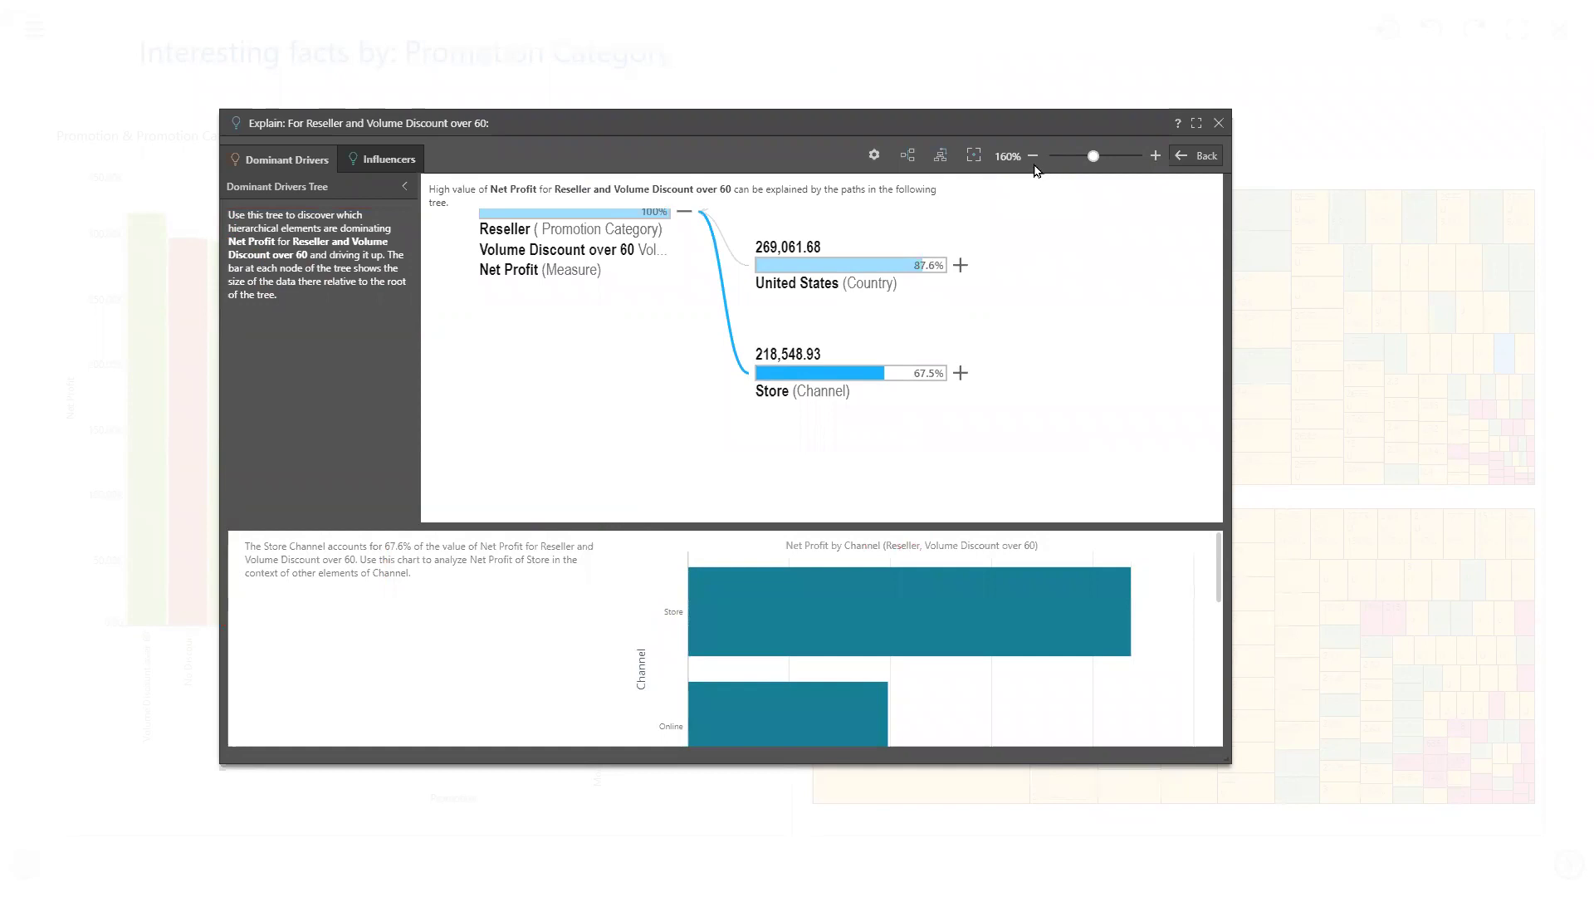
pyautogui.scroll(-2, 1067, 256)
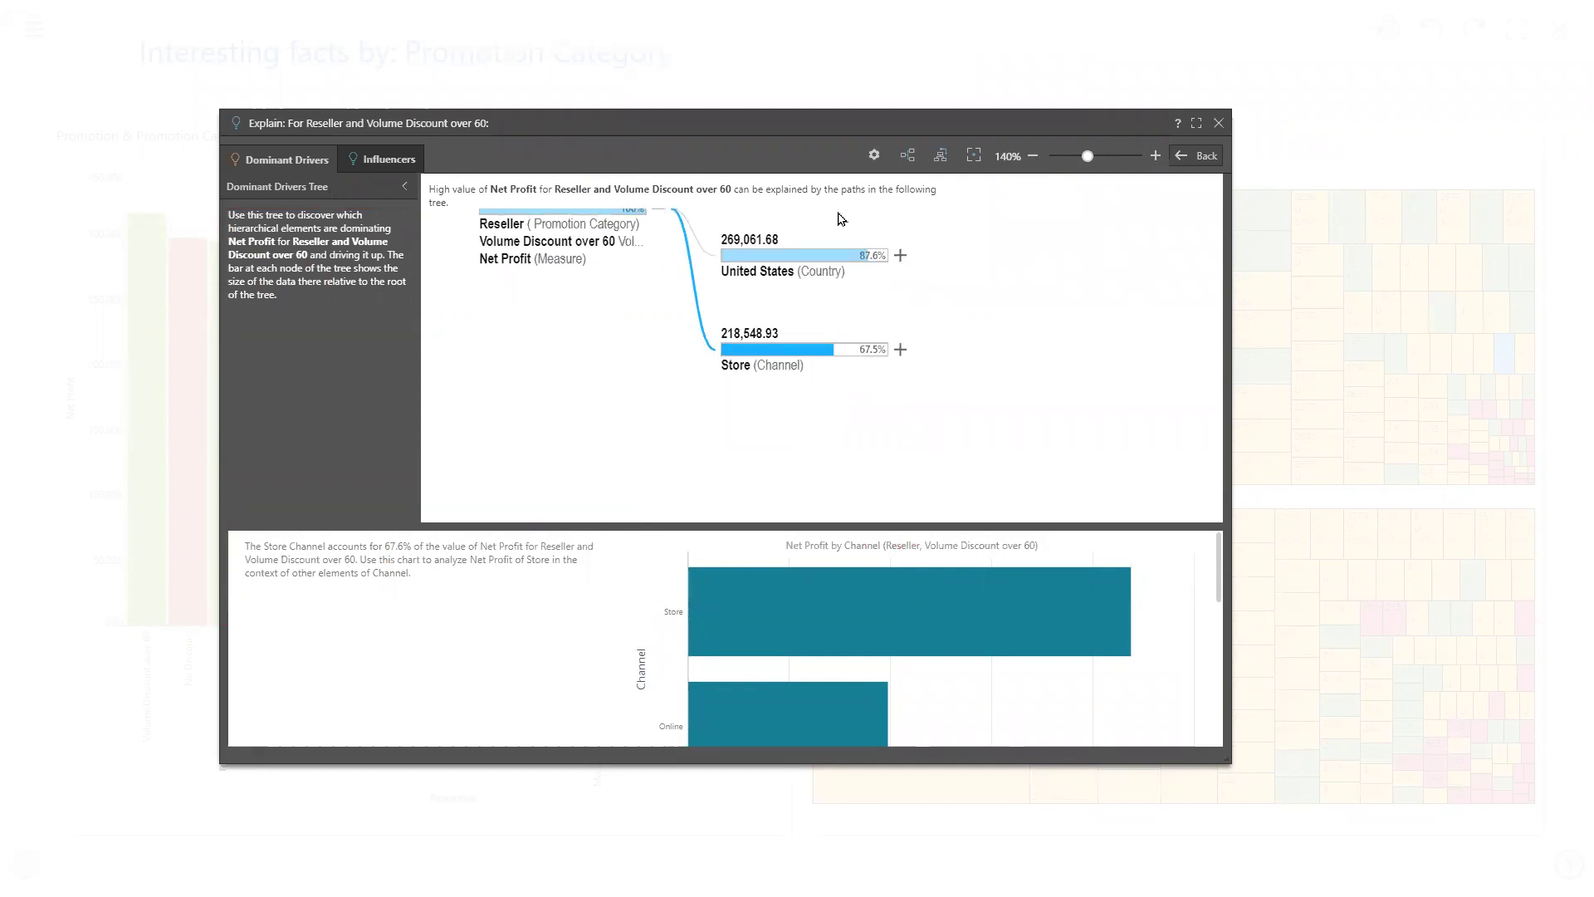
pyautogui.click(1187, 159)
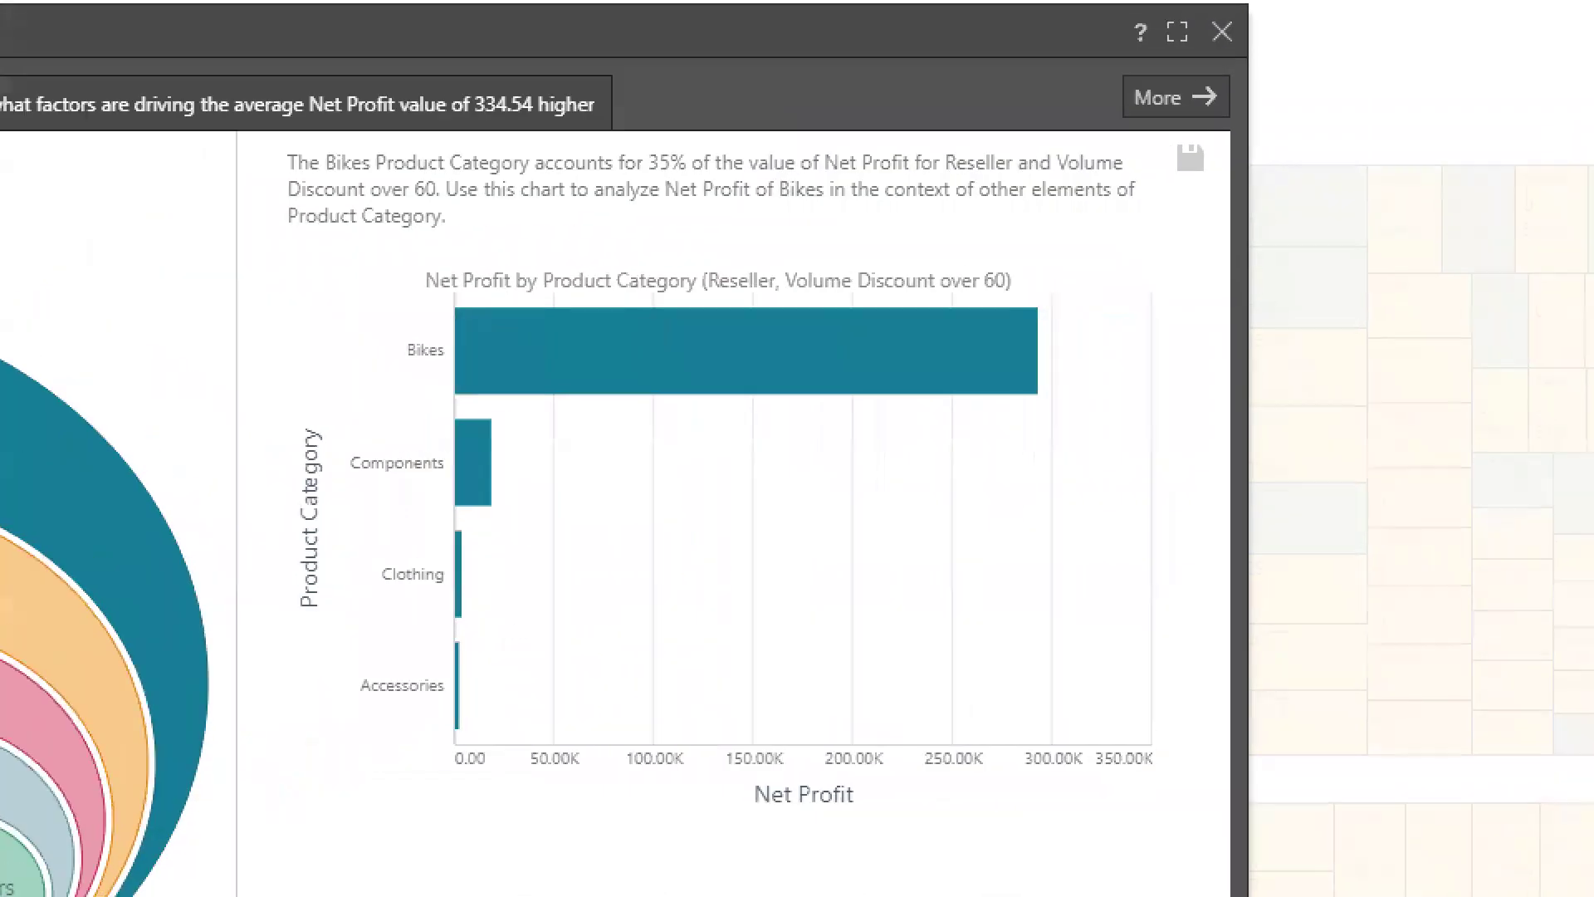
# - Close the Net Profit explanation for Reseller and Volume Discount over 60
pyautogui.moveTo(1221, 168)
pyautogui.mouseDown()
pyautogui.moveTo(1195, 231)
pyautogui.moveTo(1226, 167)
pyautogui.mouseUp()
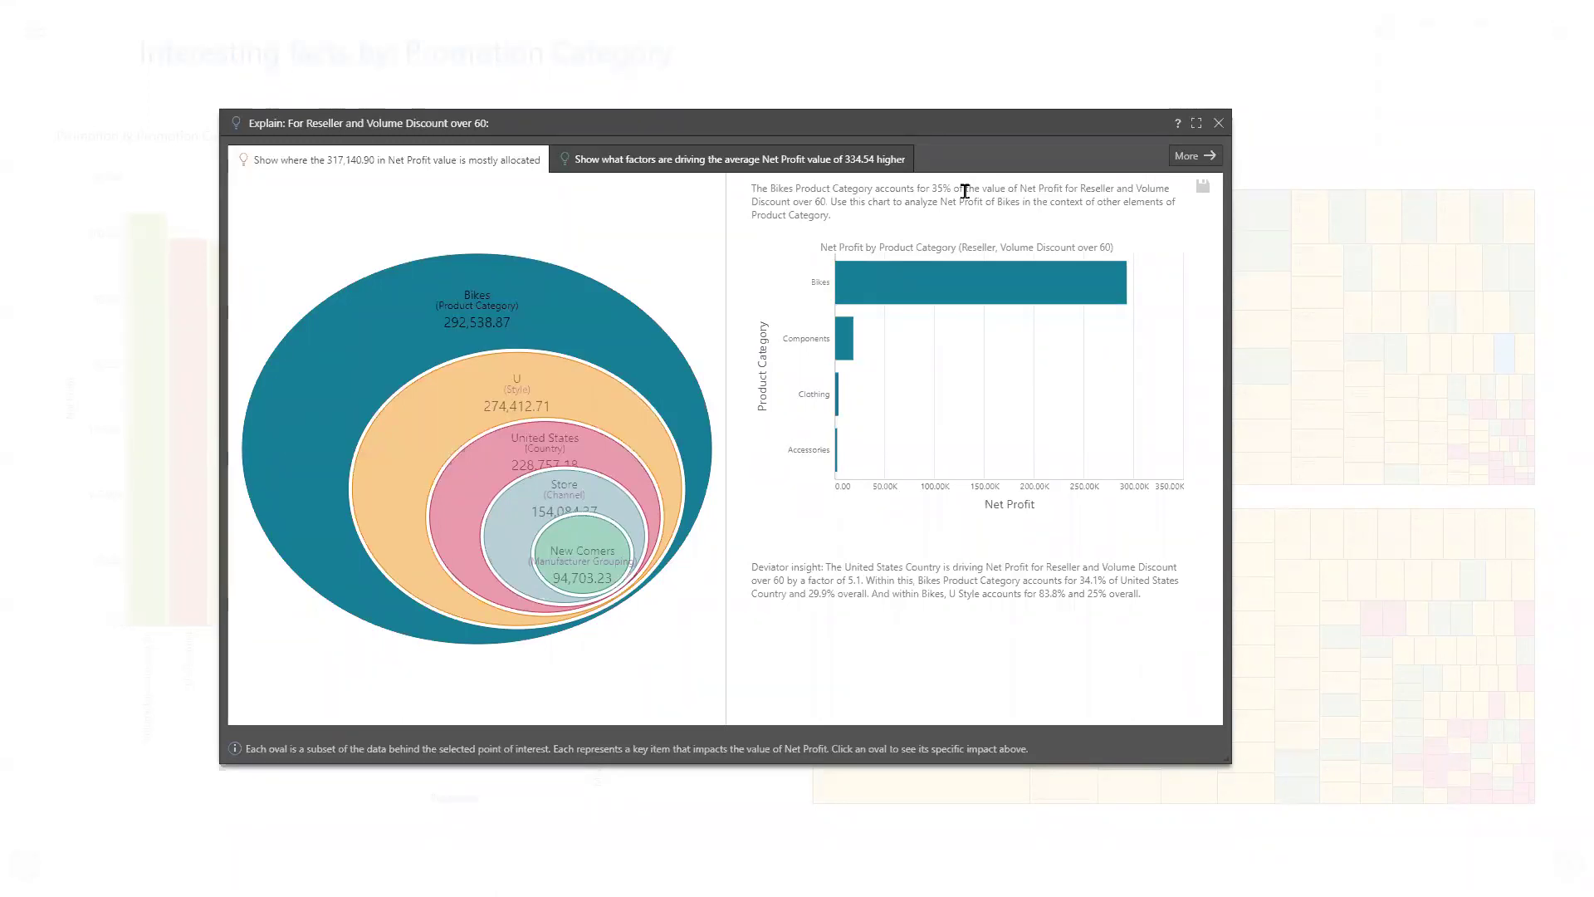
pyautogui.moveTo(1076, 309)
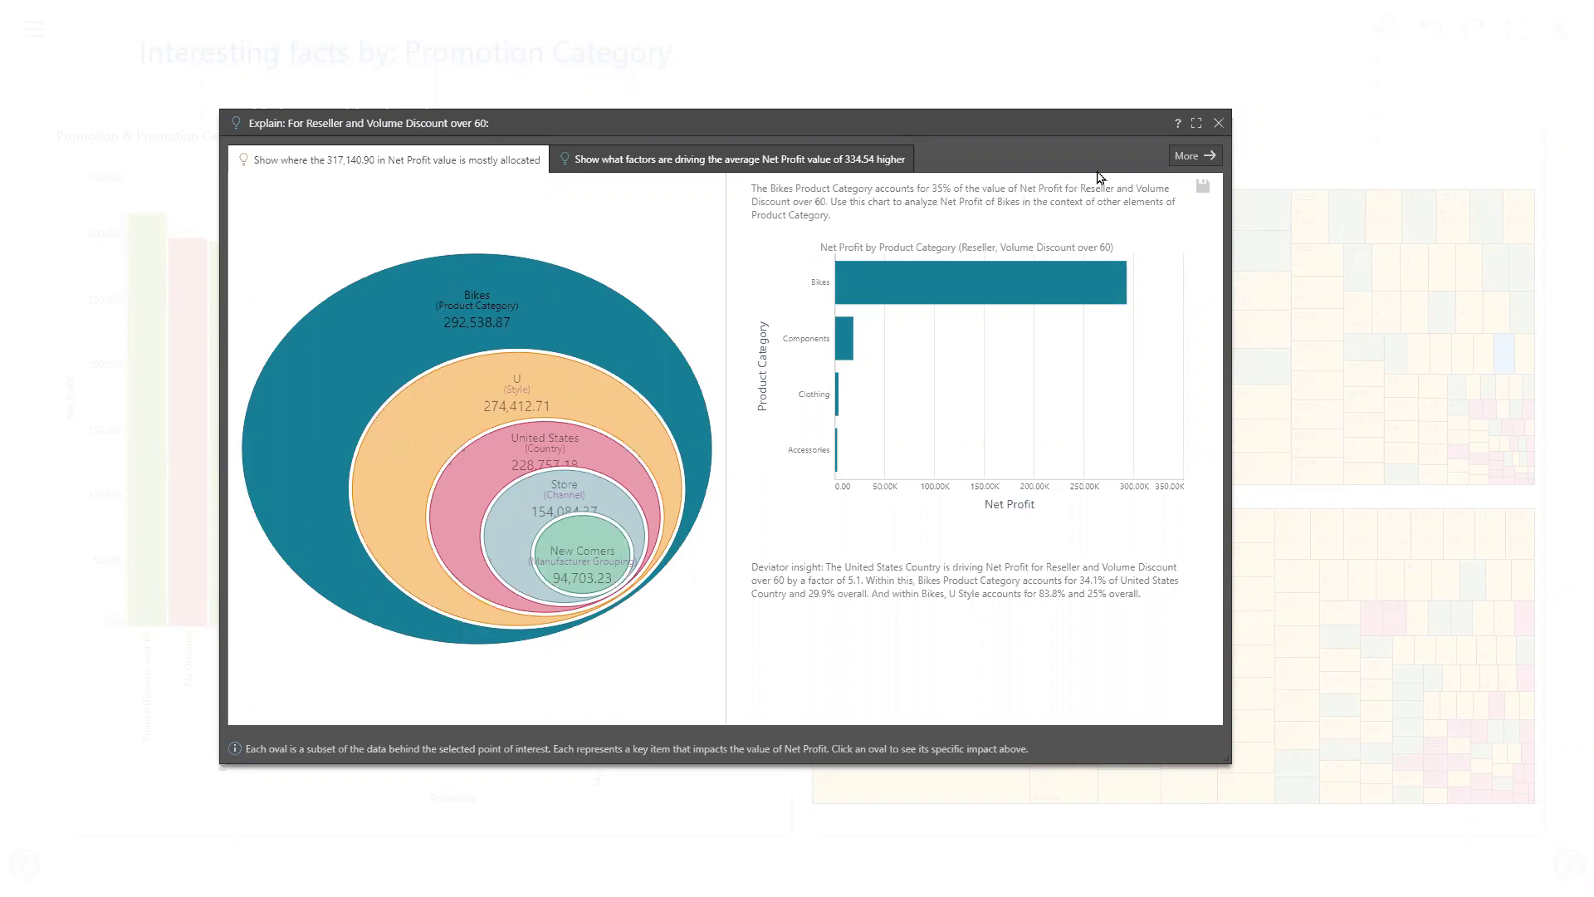
pyautogui.click(1217, 123)
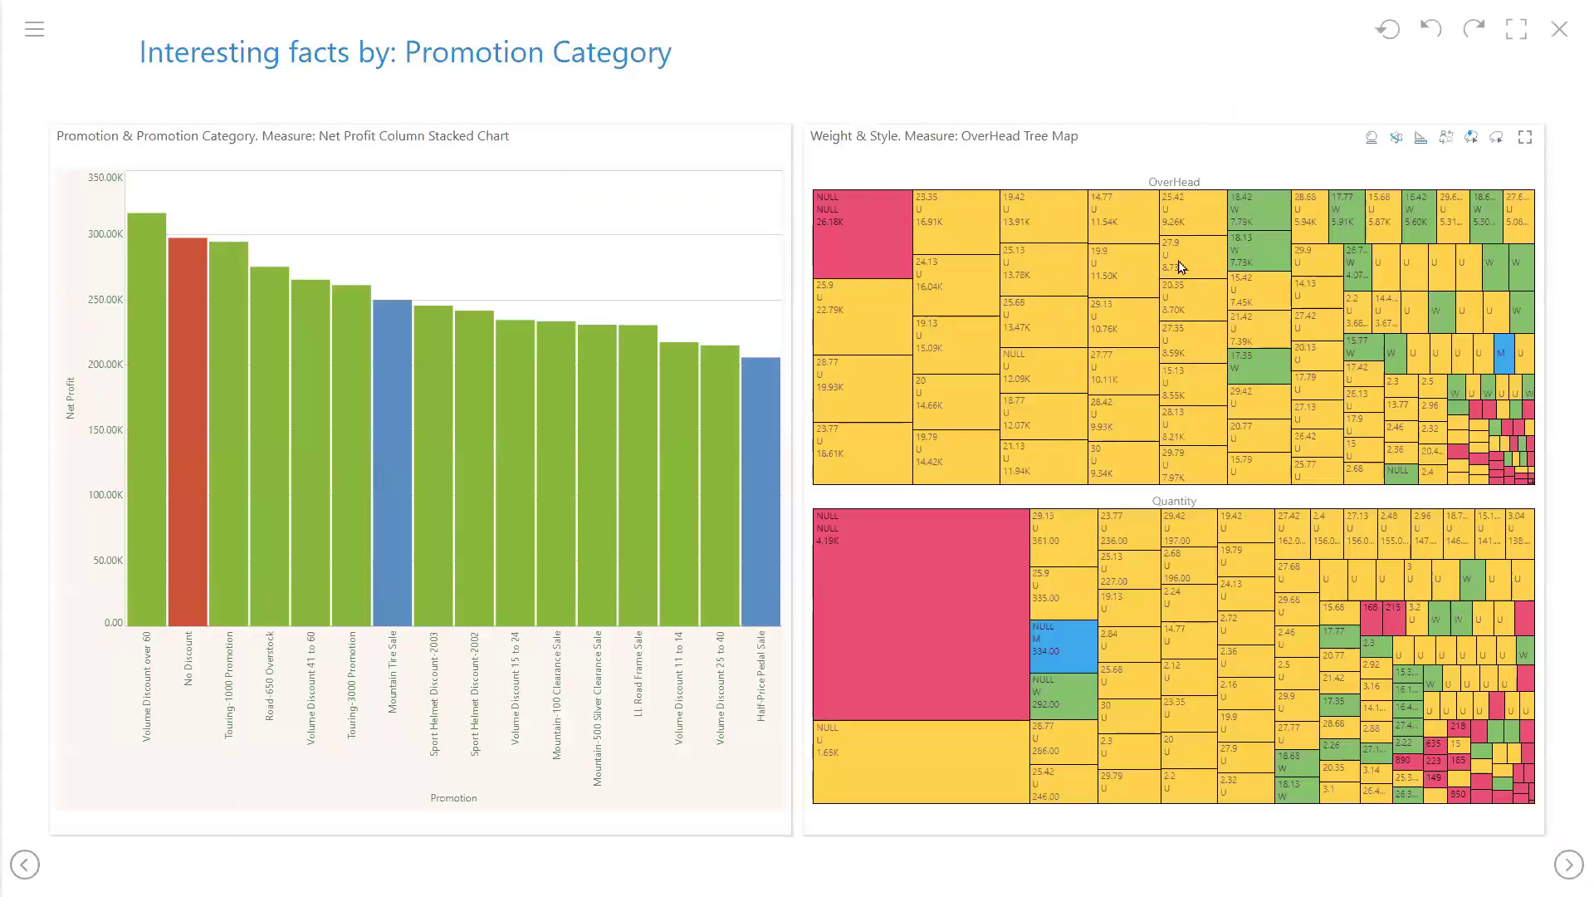
# - Browse through the remaining discovery slides up to "Interesting facts by: Promotion Type"
pyautogui.click(1569, 865)
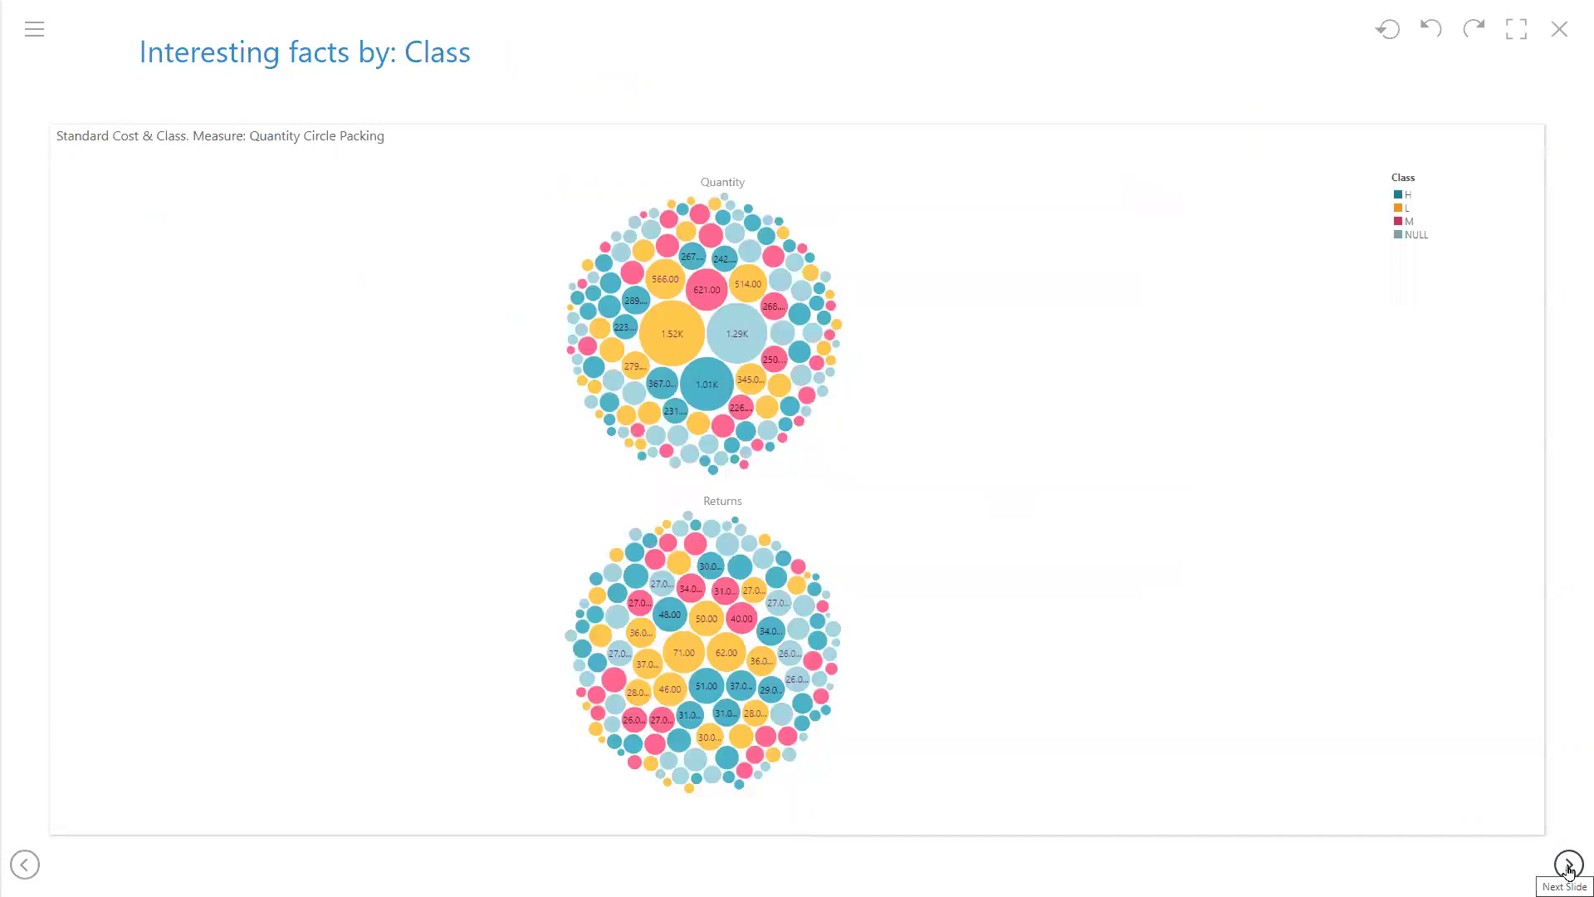
pyautogui.click(1569, 865)
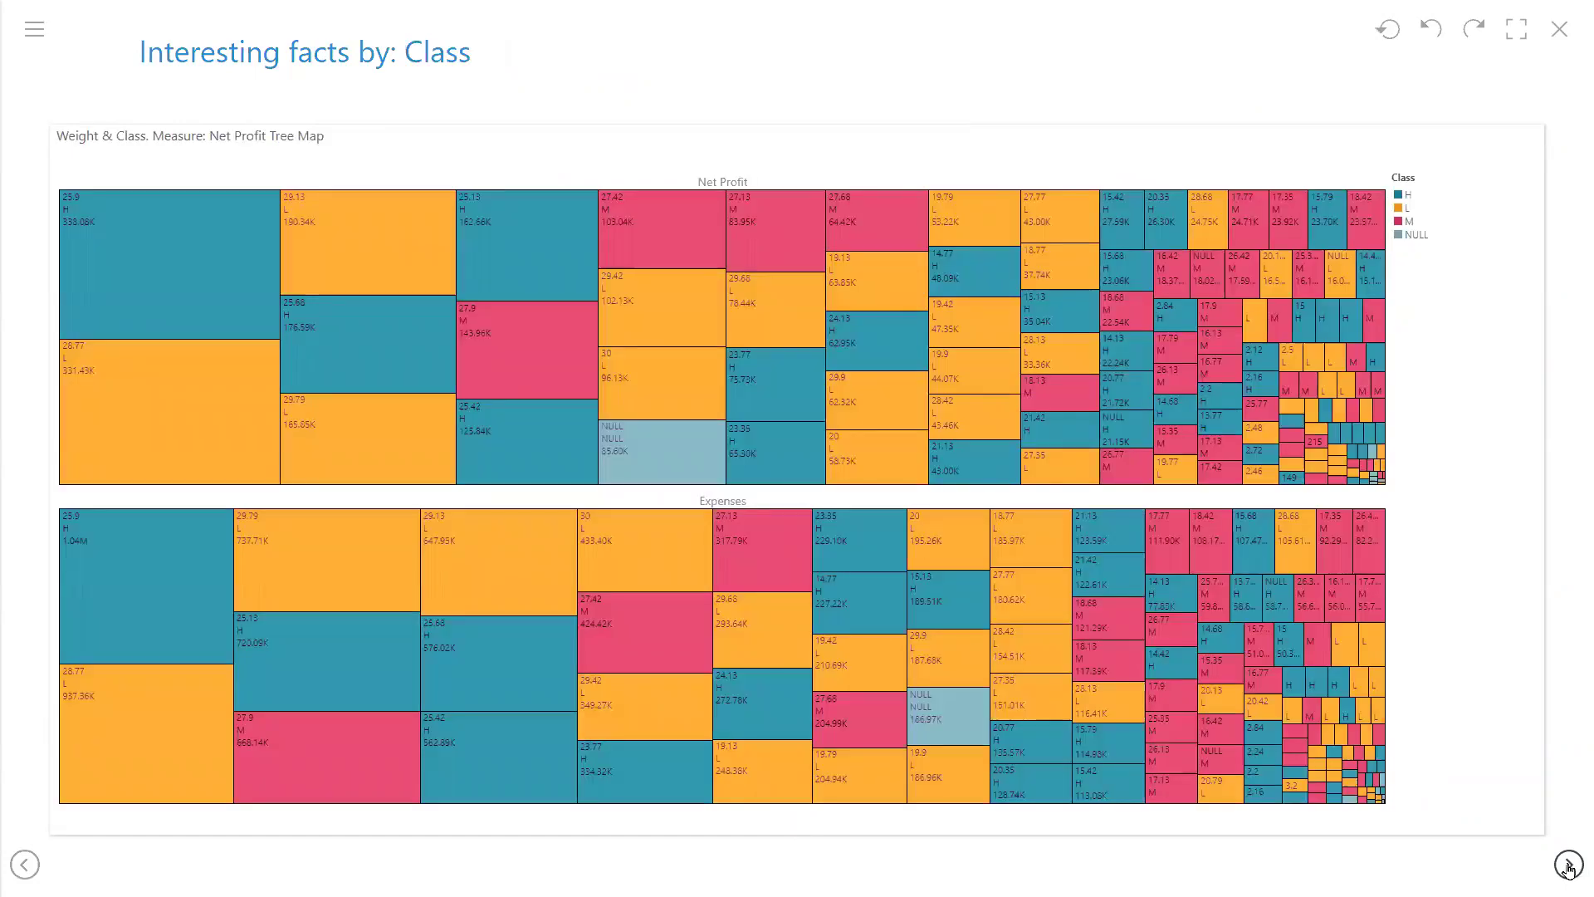
pyautogui.click(1569, 865)
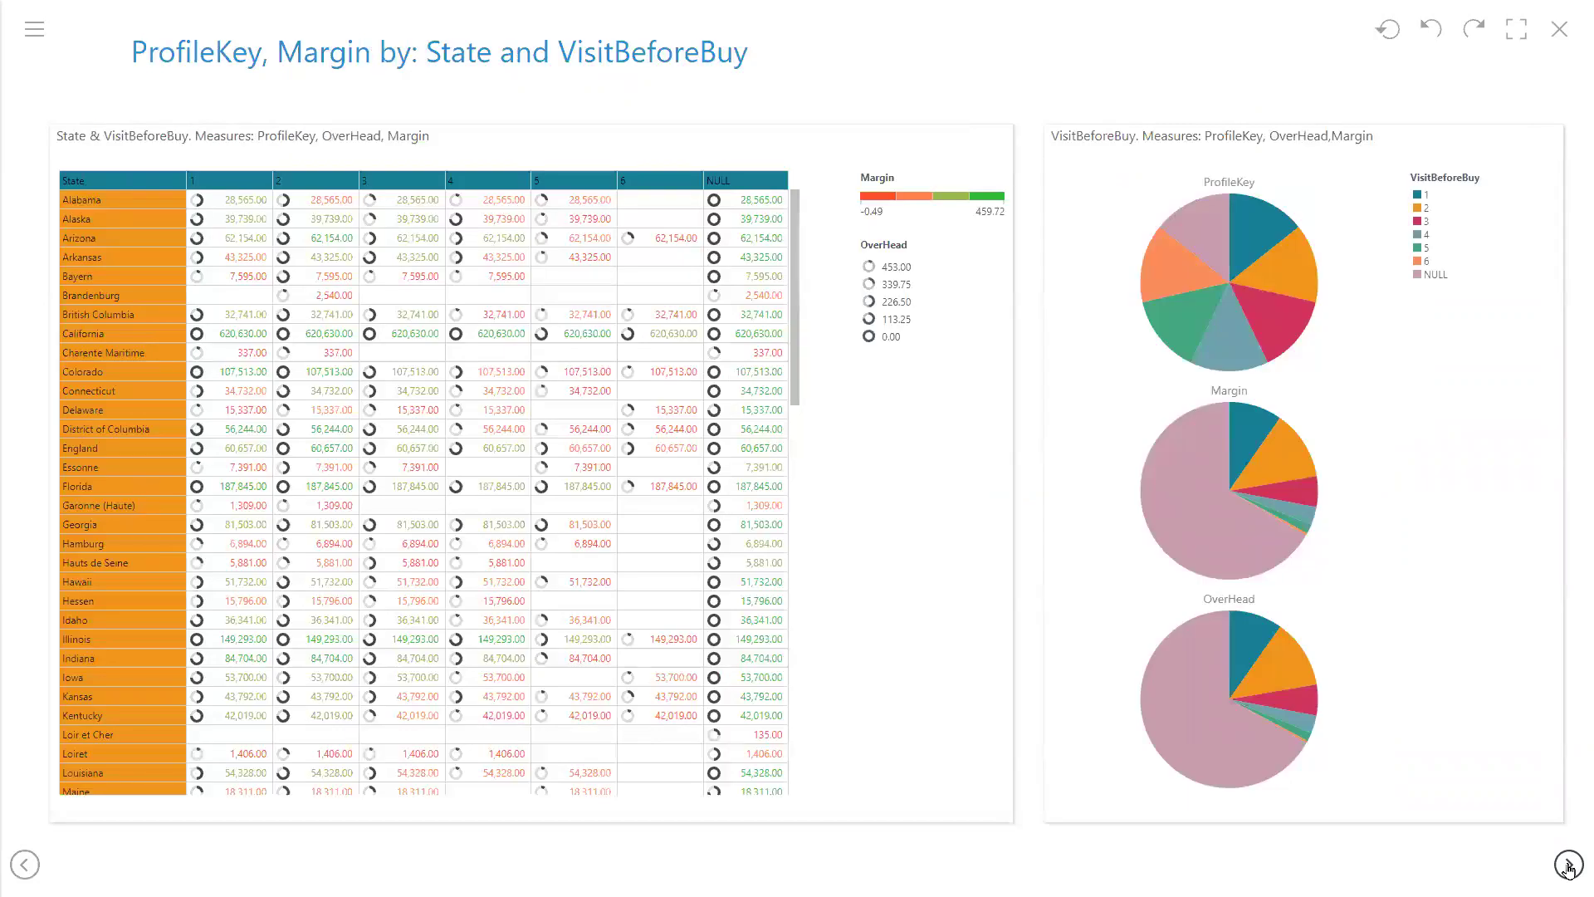
pyautogui.click(1568, 865)
pyautogui.click(1567, 865)
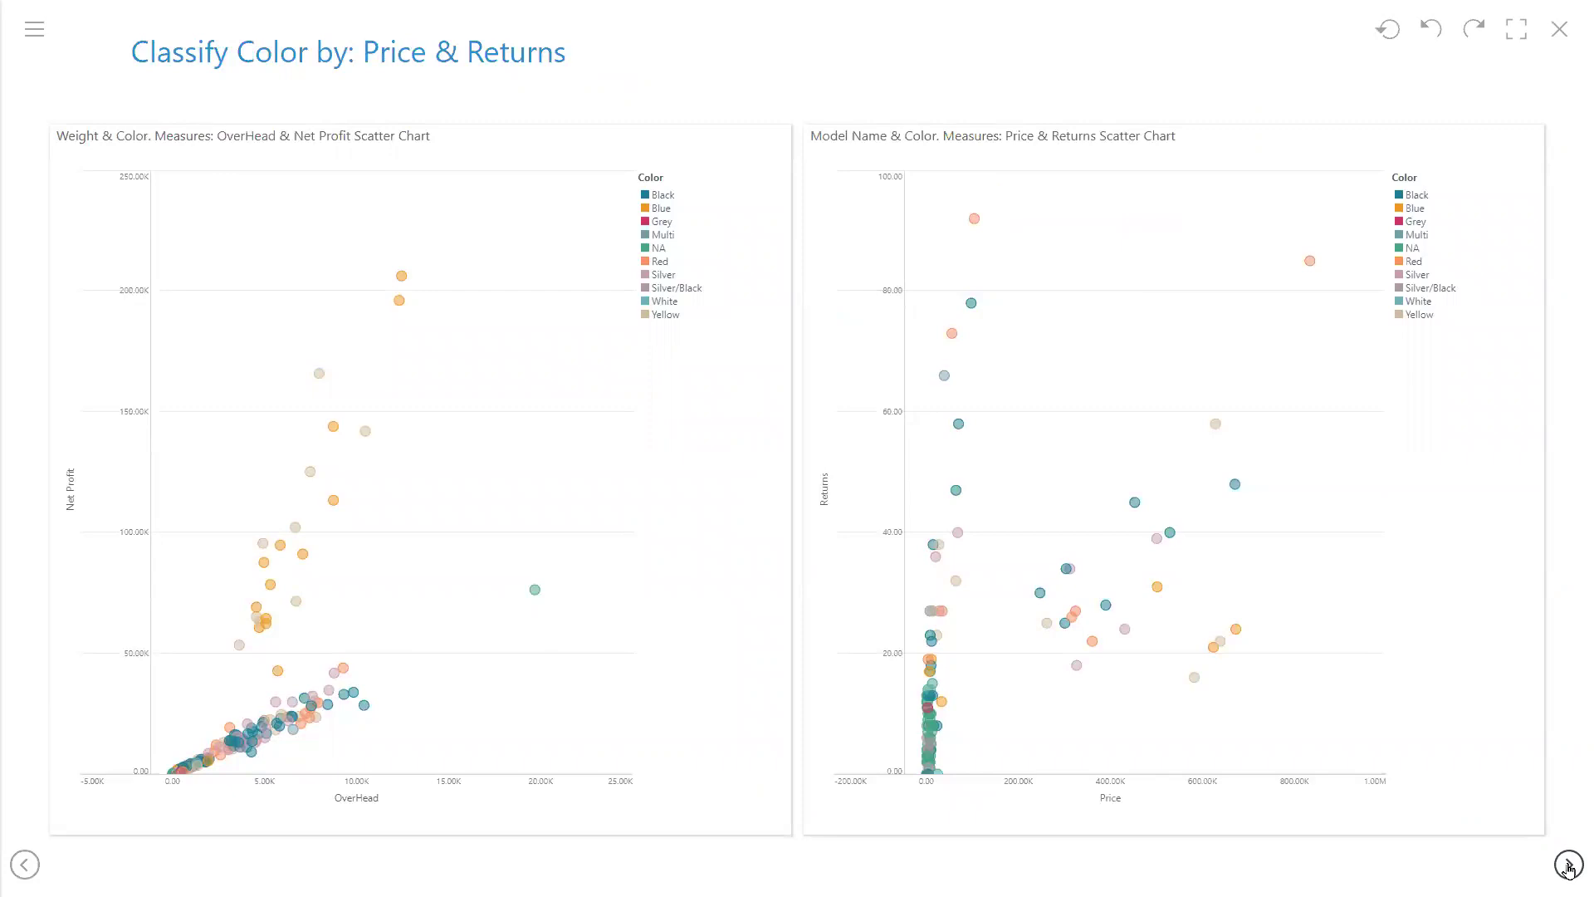
pyautogui.click(1568, 865)
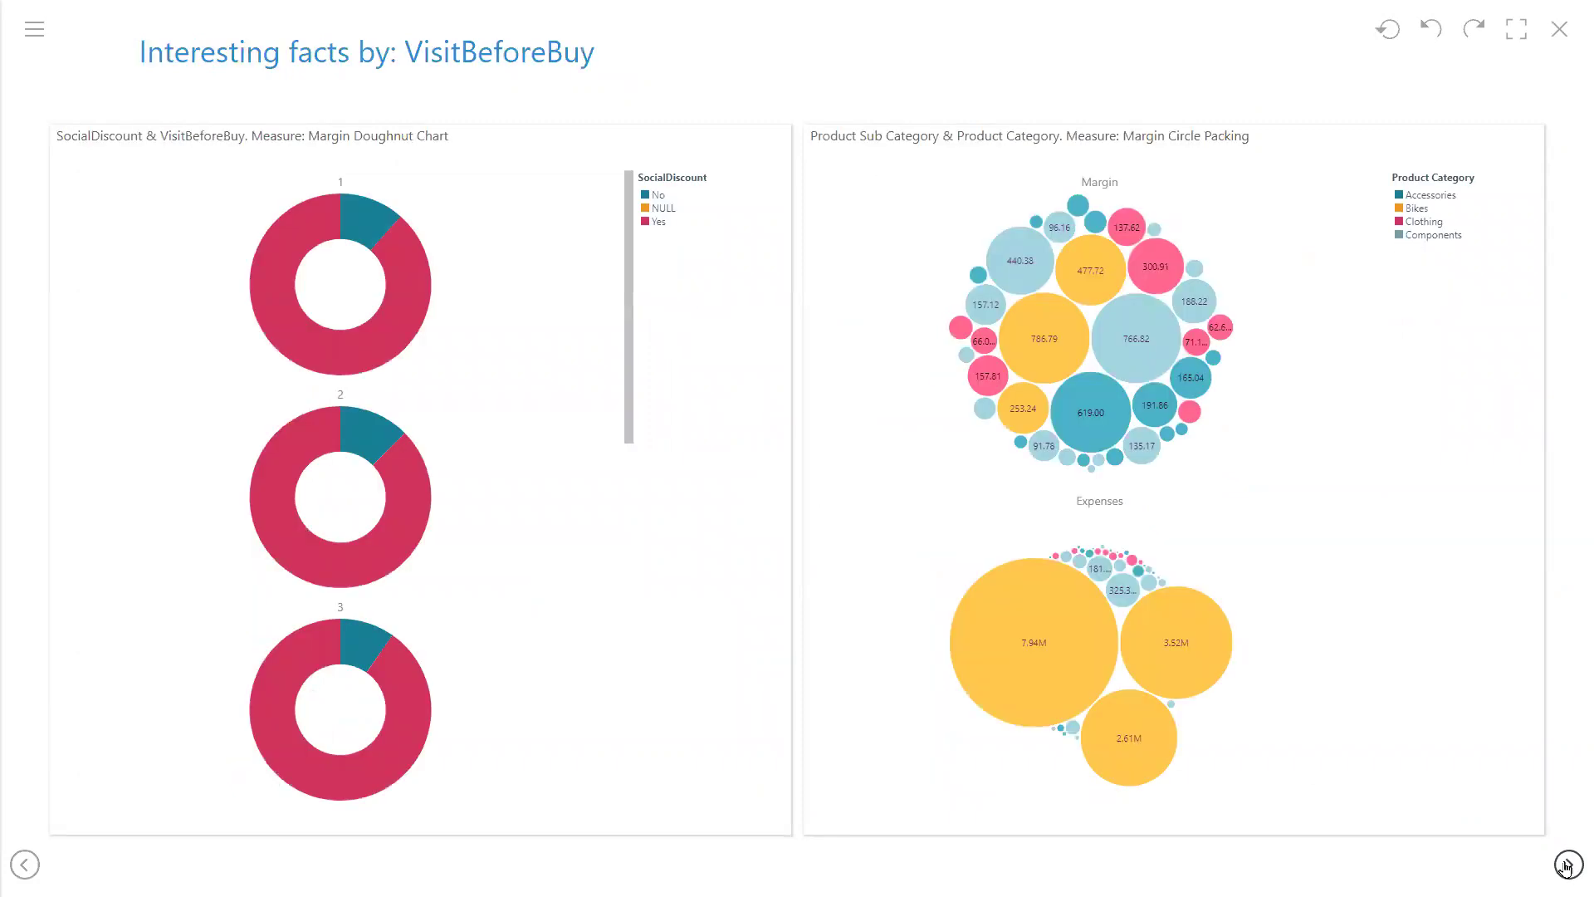
pyautogui.click(1567, 865)
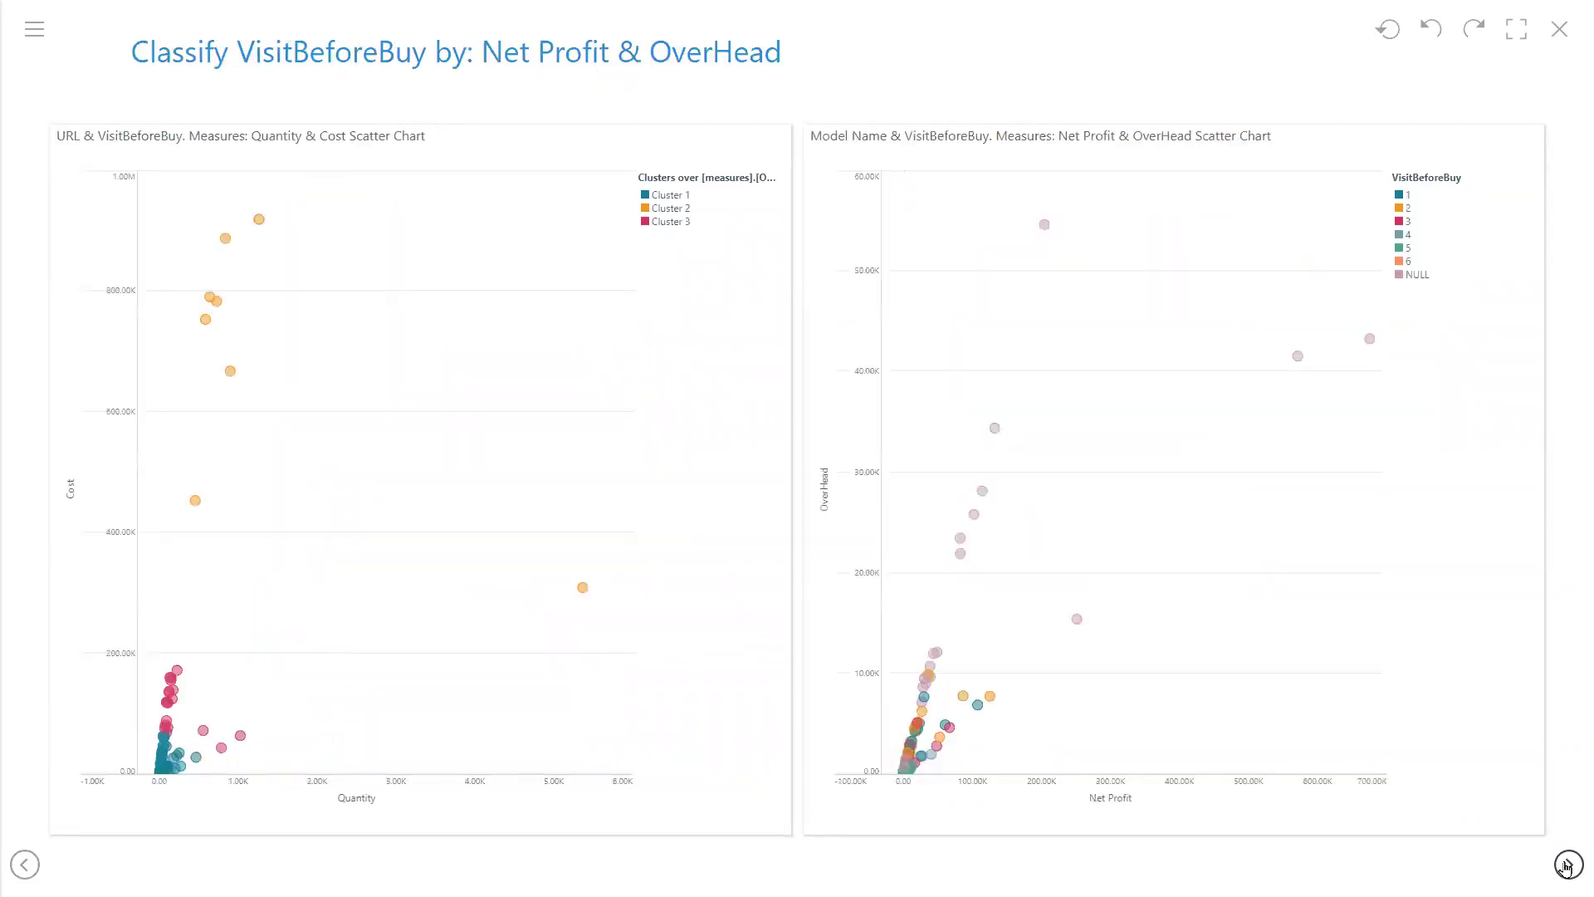
pyautogui.click(1568, 865)
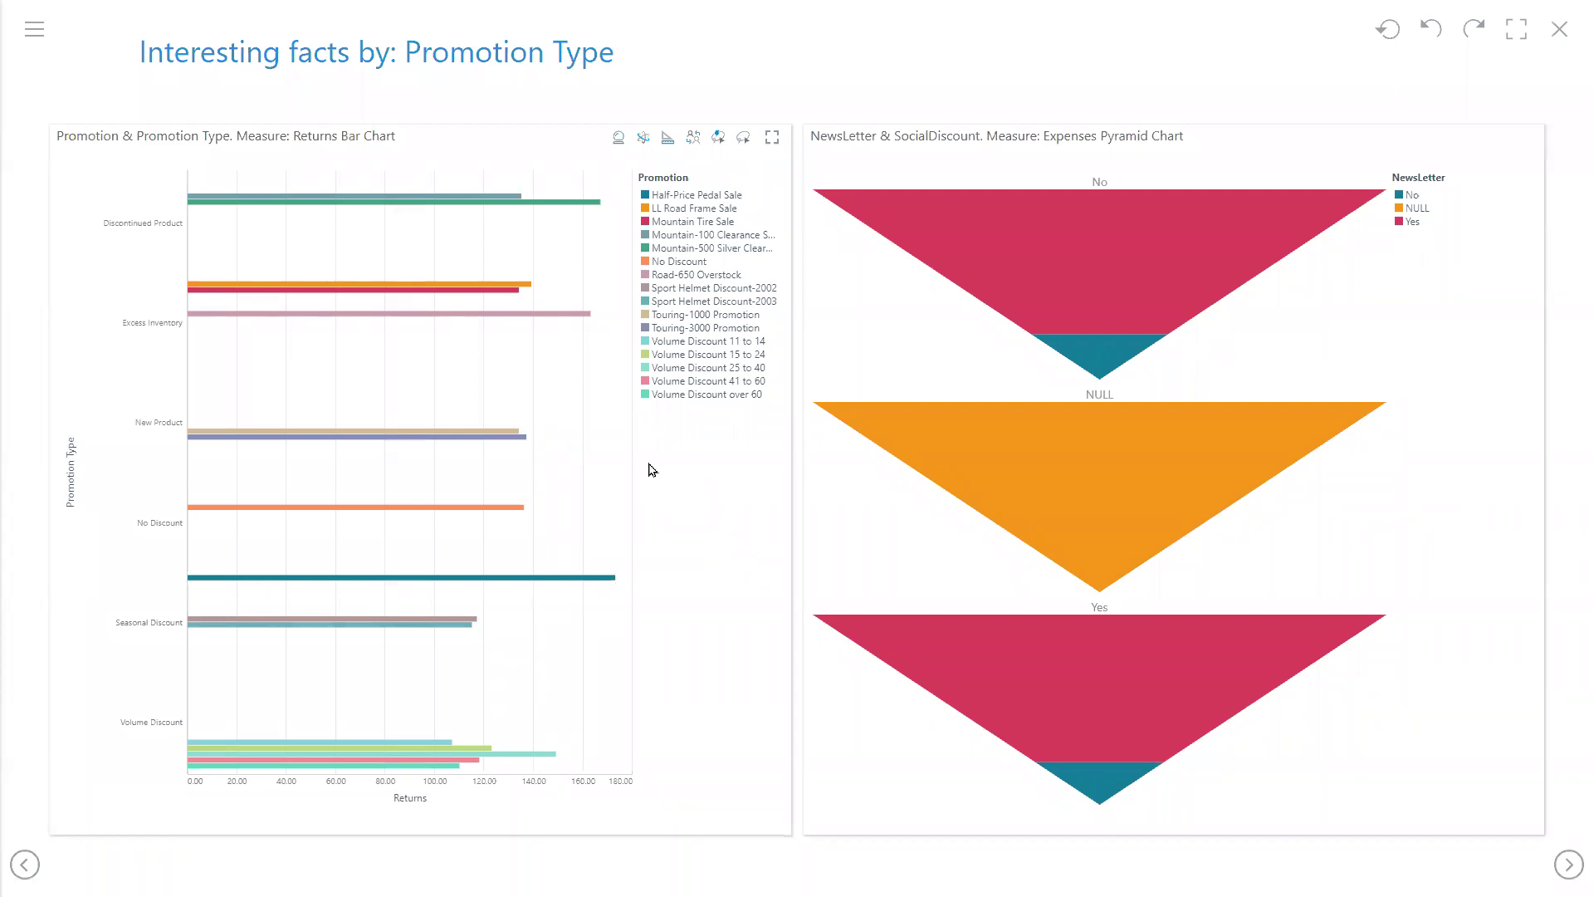
# - Ask the chatbot of the Promotion & Promotion Type Returns chart to change it to a stacked bar
pyautogui.click(643, 138)
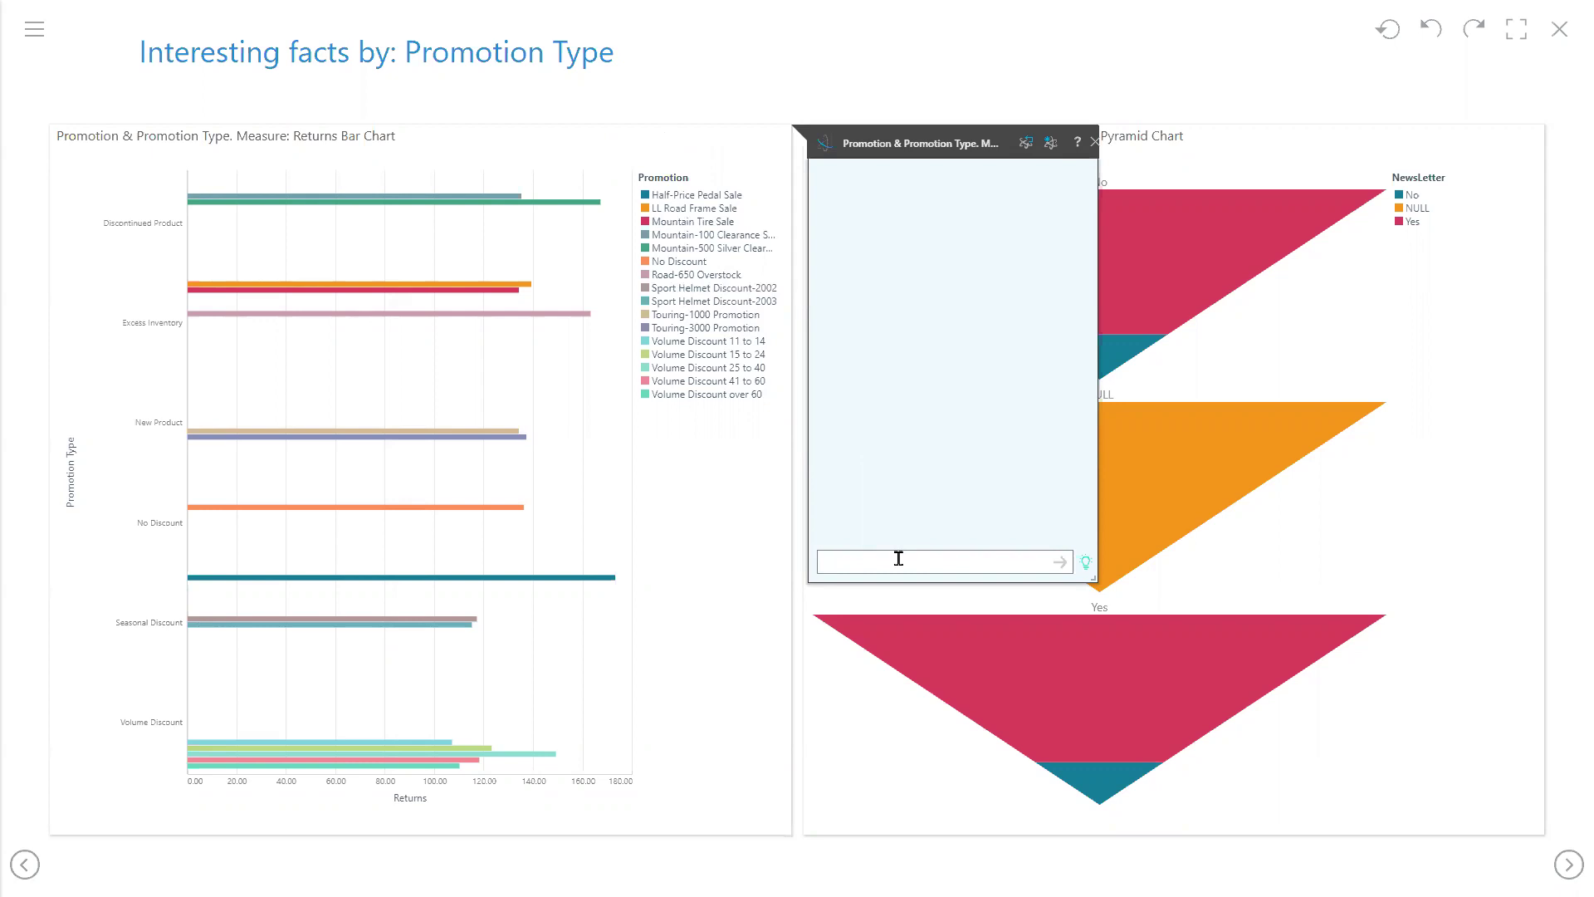
pyautogui.write('change to stacked bar')
pyautogui.press('Return')
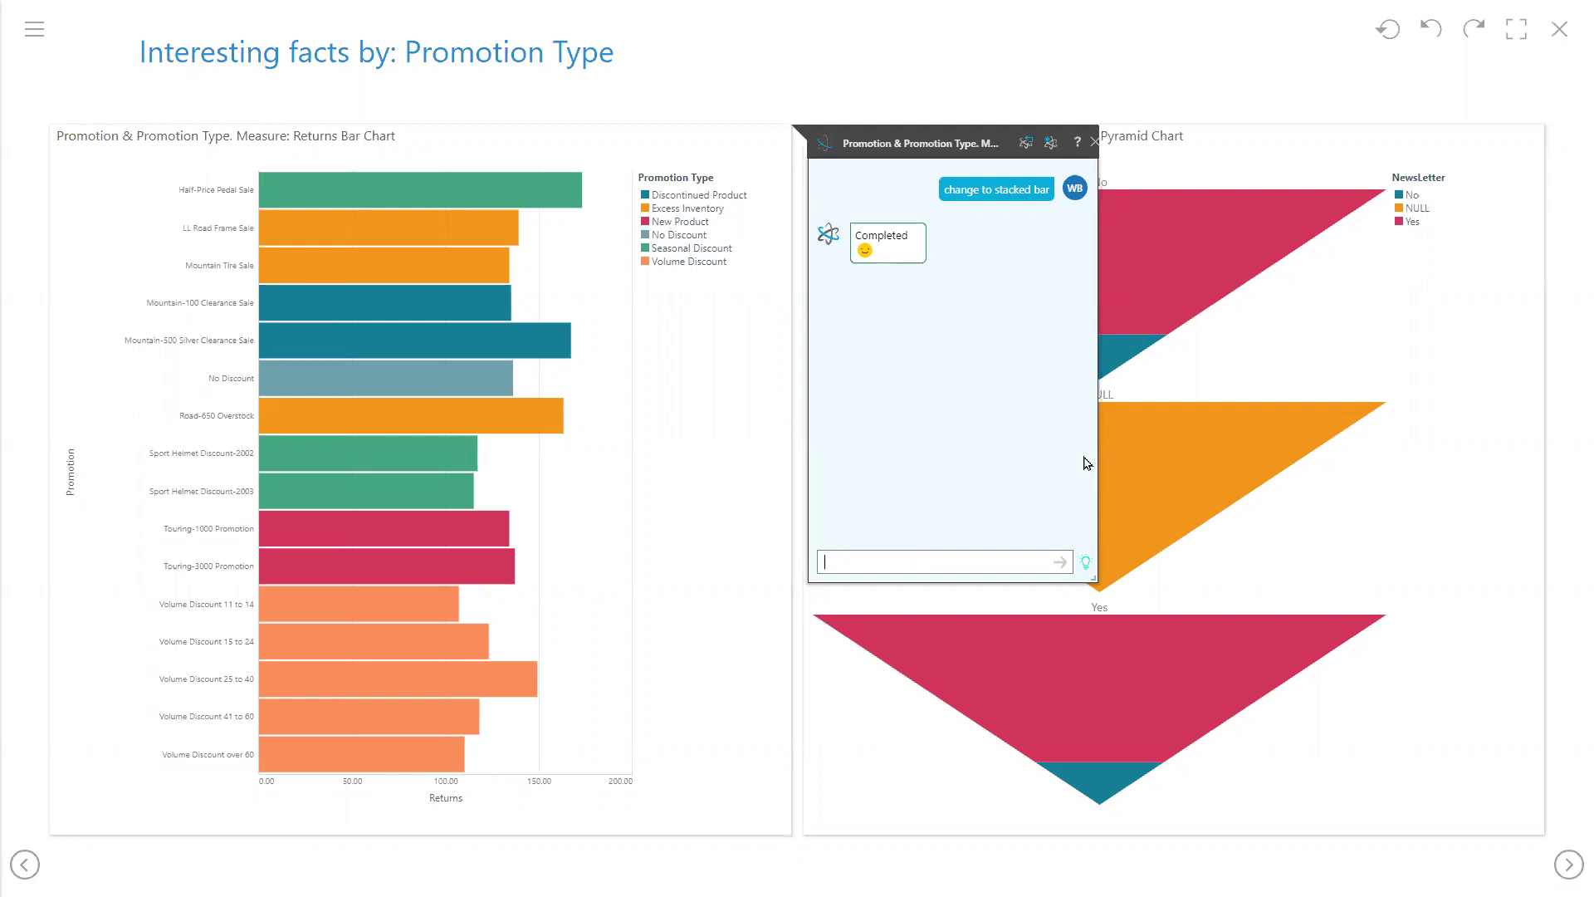
# - Have the chatbot remove Promotion Type from the Returns chart
pyautogui.write('Re')
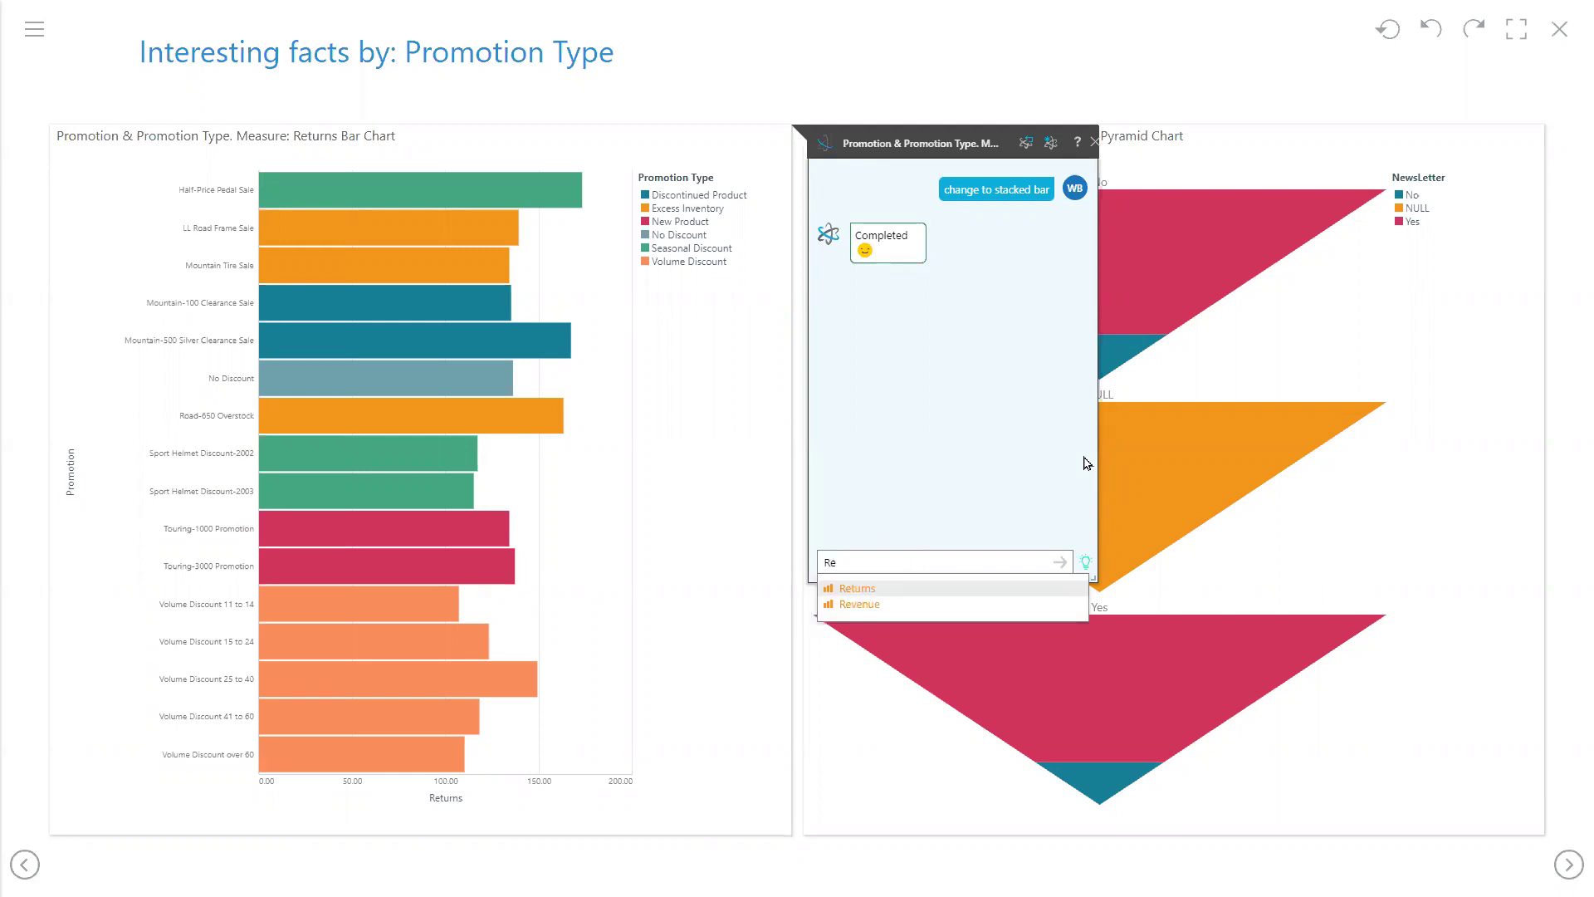
pyautogui.write('move ')
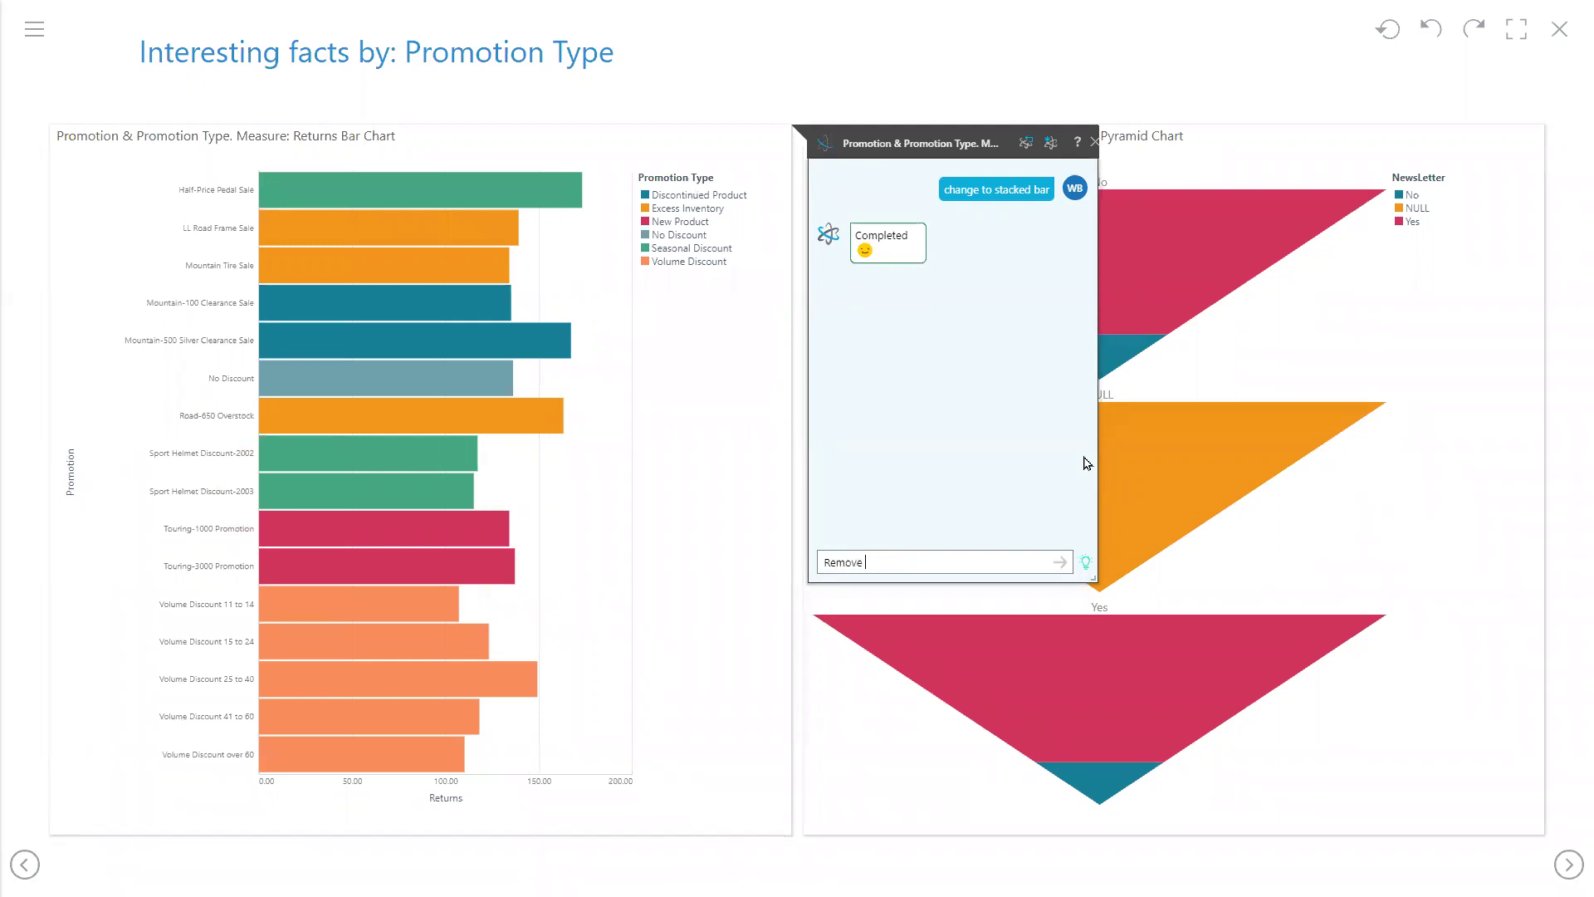
pyautogui.write('Promo')
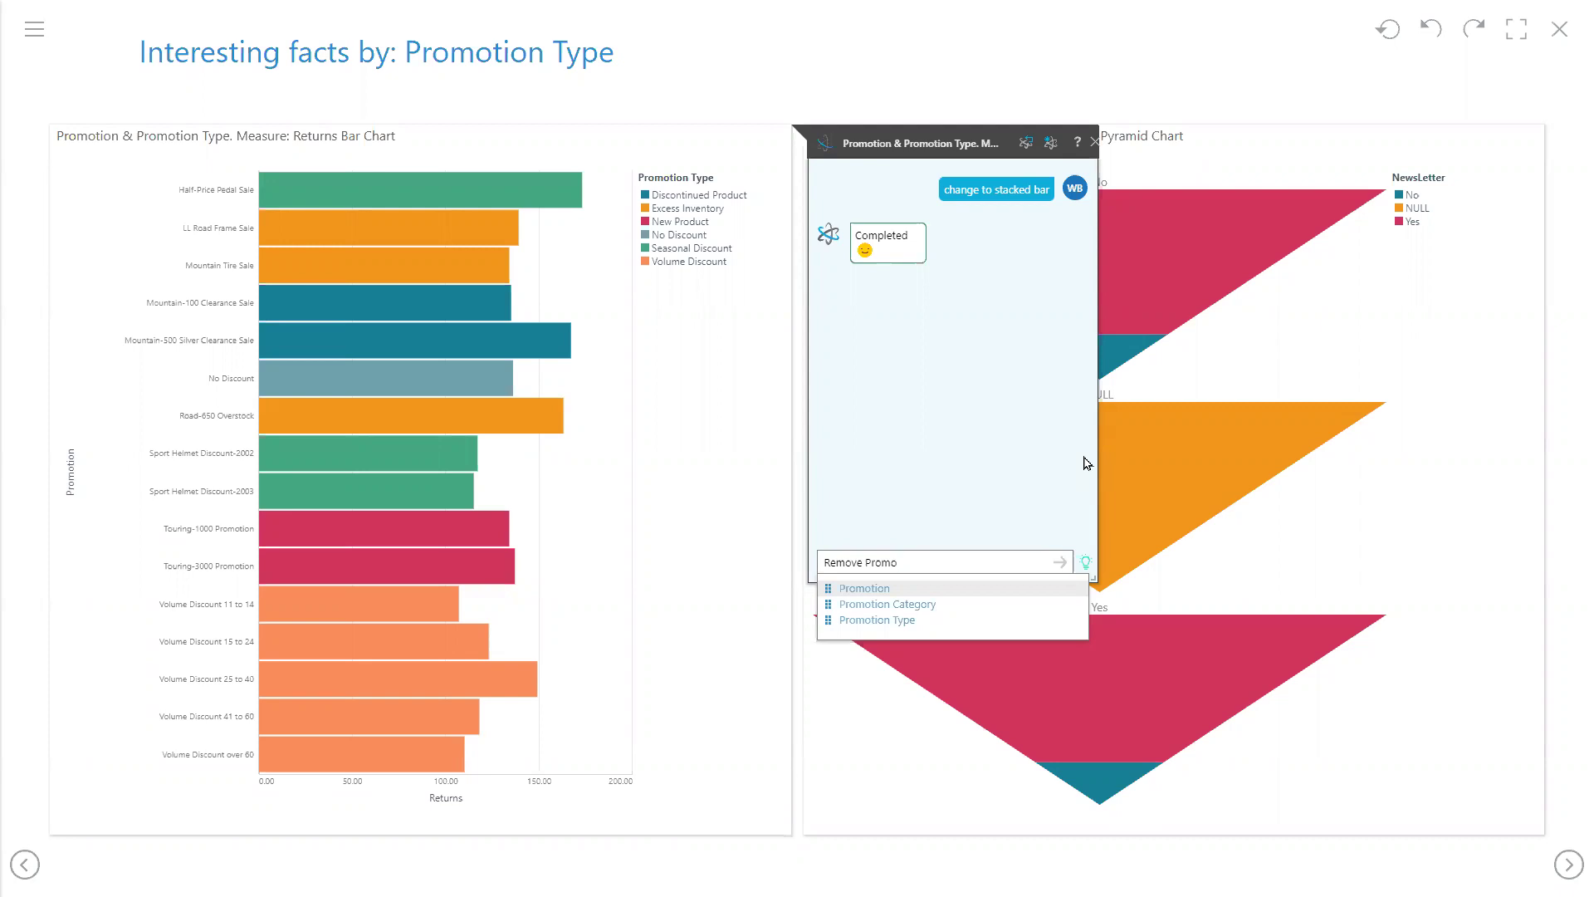
pyautogui.click(911, 620)
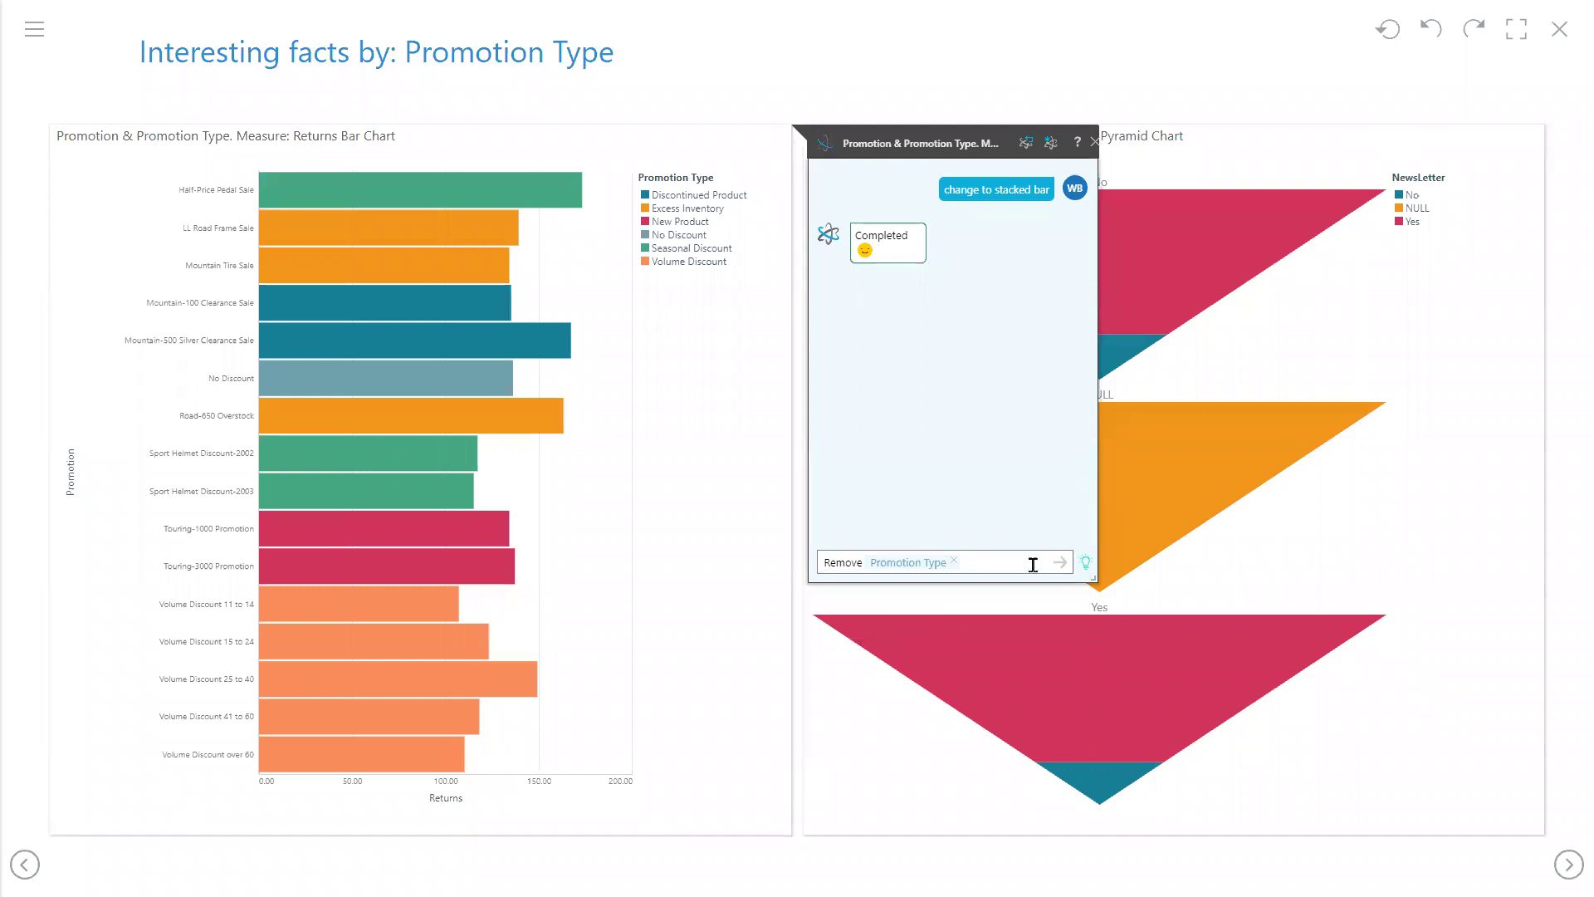
pyautogui.click(1060, 563)
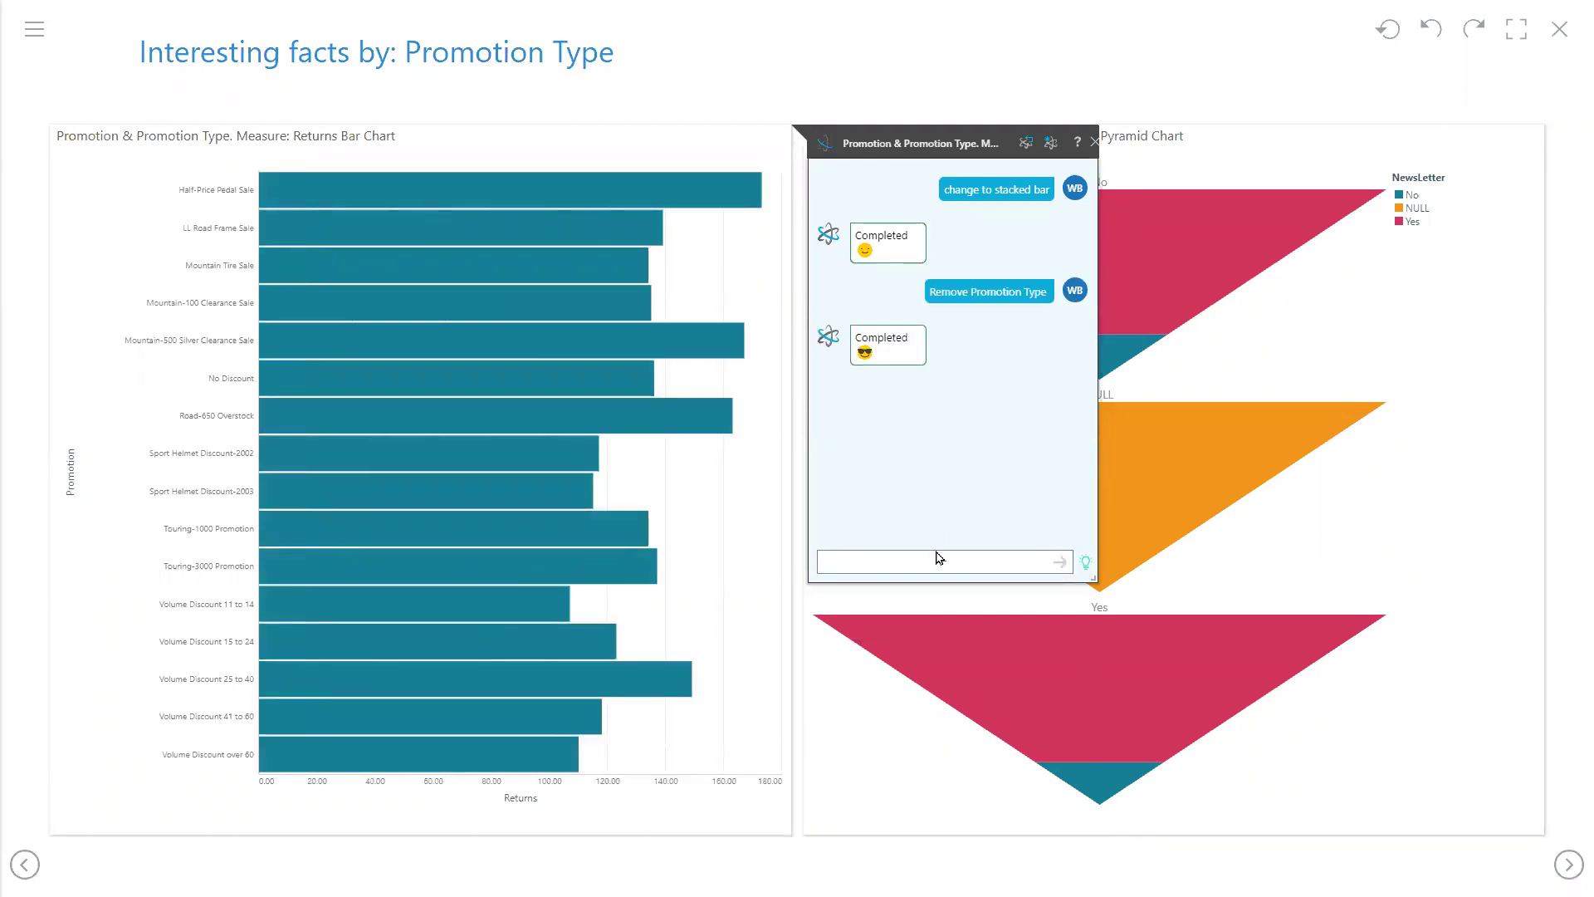
# - Have the chatbot change the Returns chart to a grid and add the Net Profit measure
pyautogui.write('CHange to grid')
pyautogui.press('Return')
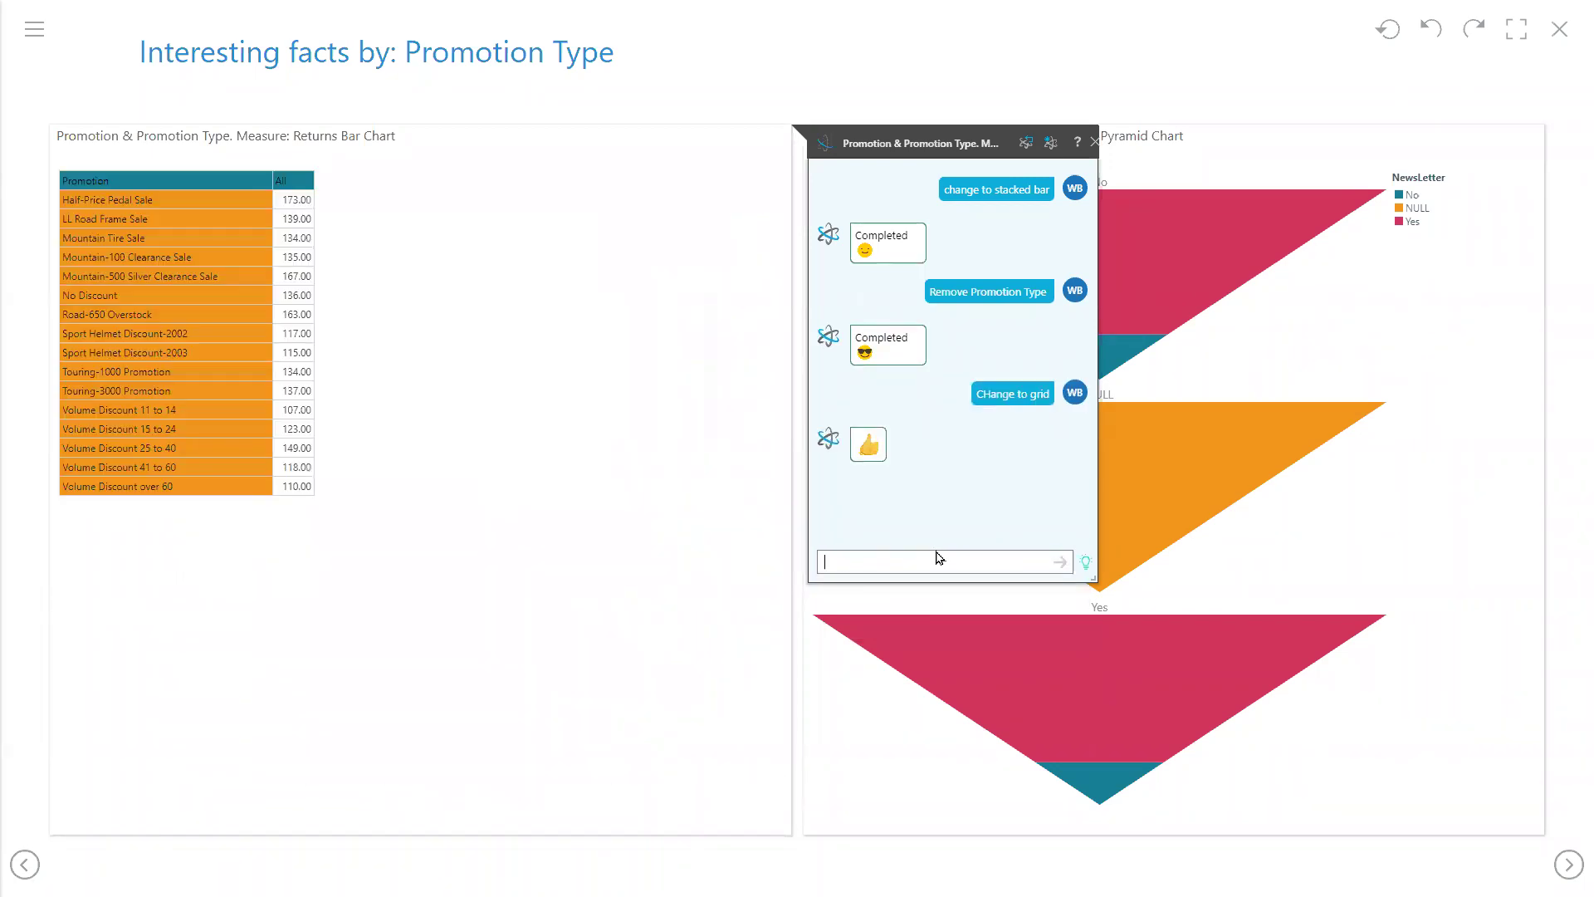
pyautogui.click(935, 558)
pyautogui.write('Add ')
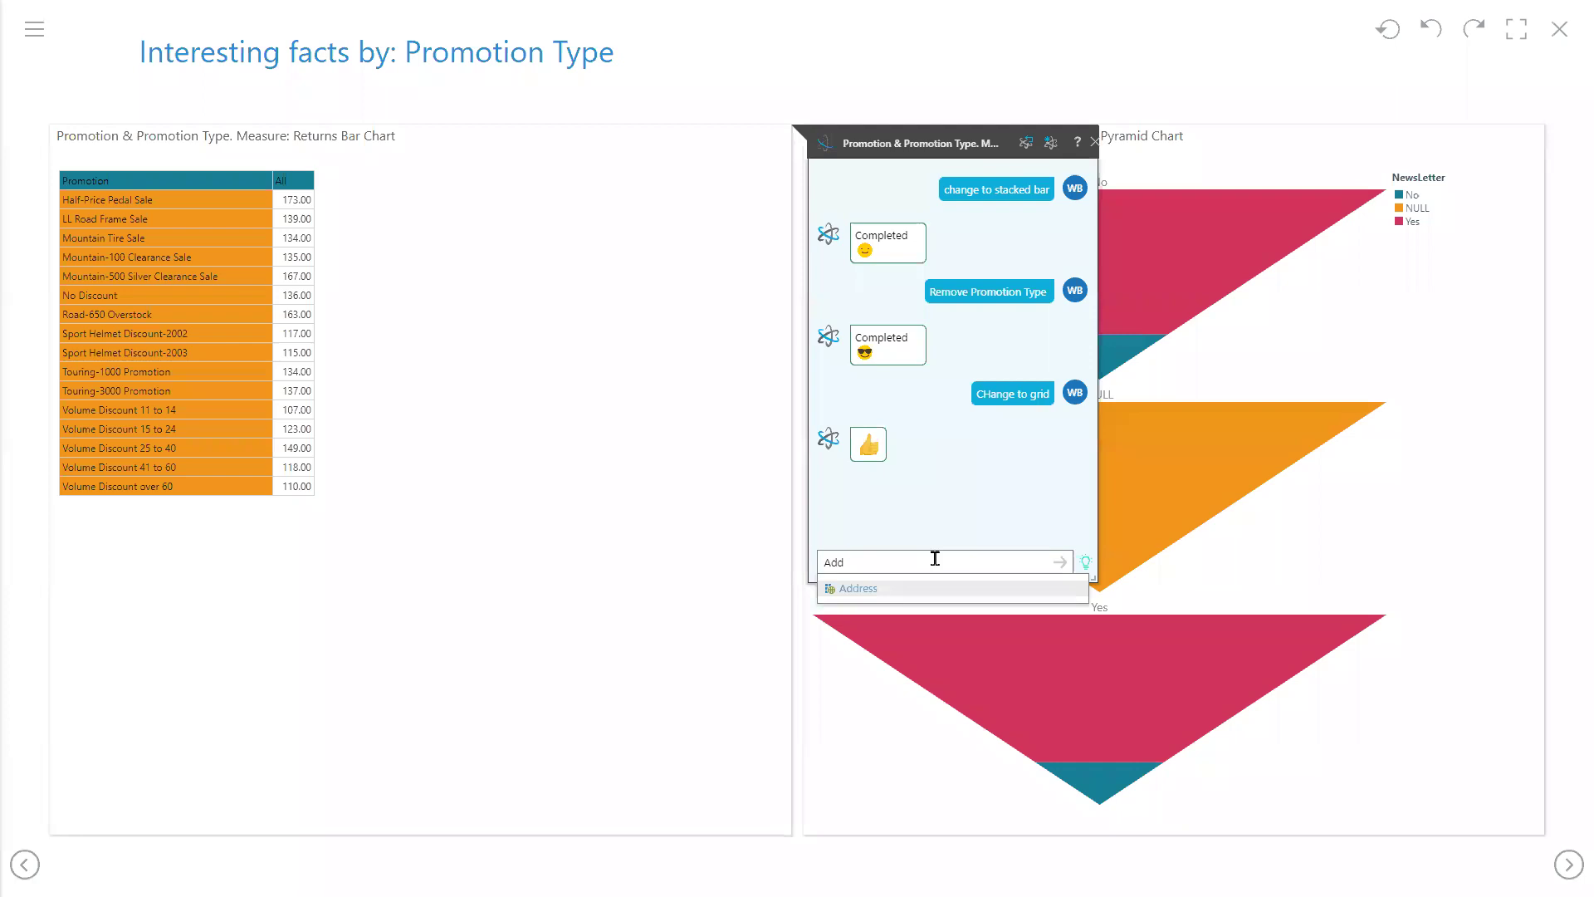
pyautogui.write('ne')
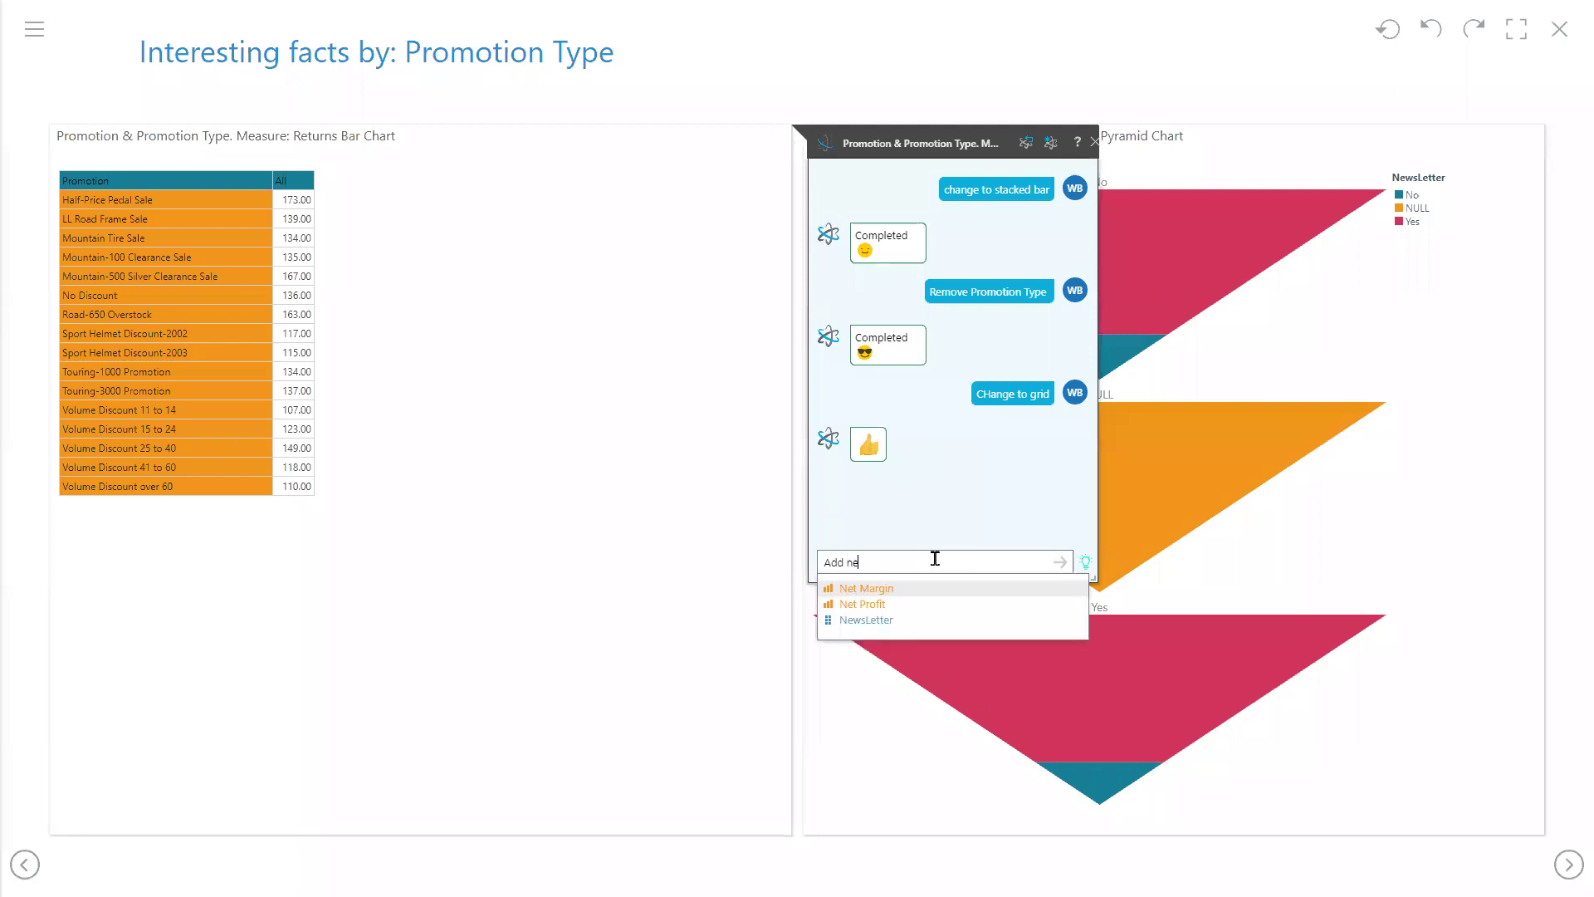
pyautogui.click(889, 612)
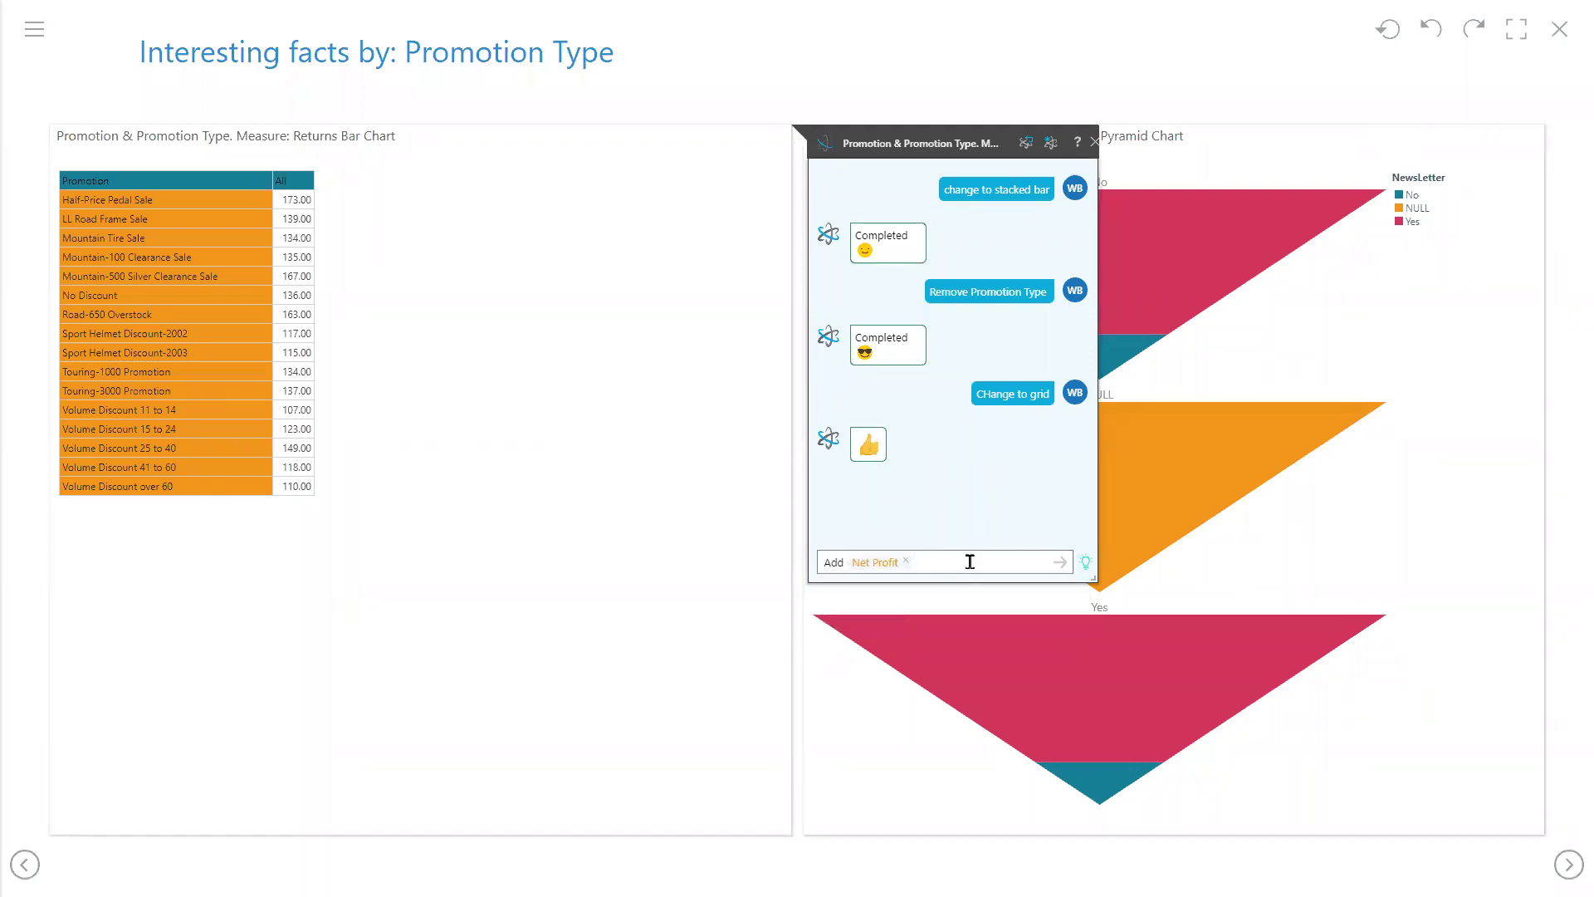
pyautogui.click(1063, 564)
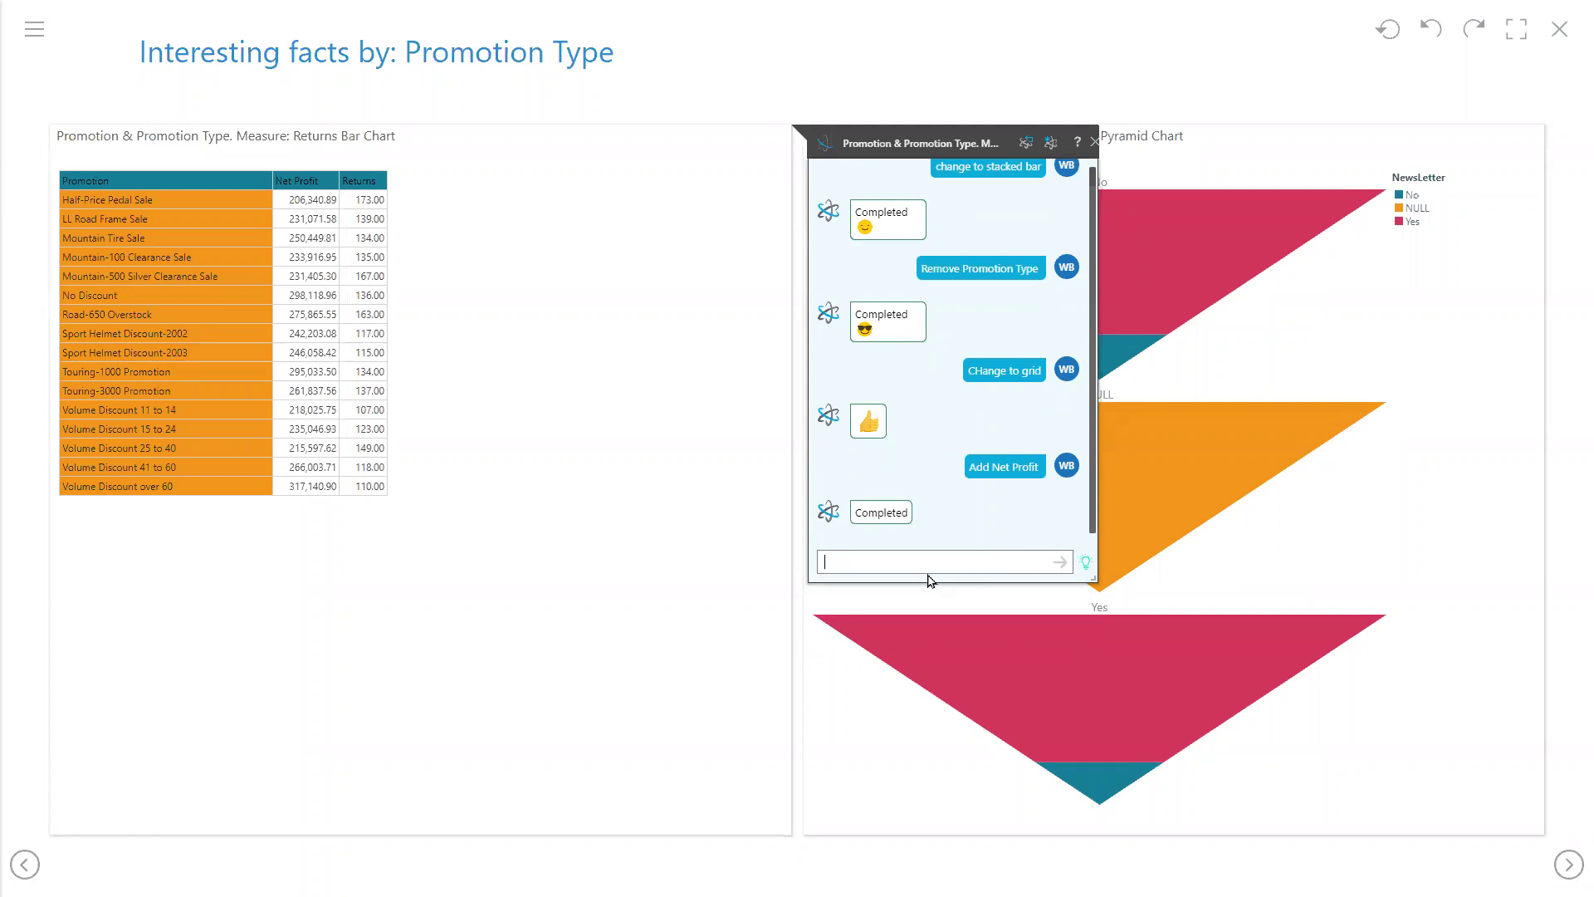
# - Have the chatbot change the promotion grid to a column chart, and close the chat
pyautogui.write('CHange ti')
pyautogui.press('BackSpace')
pyautogui.write('o column')
pyautogui.press('Return')
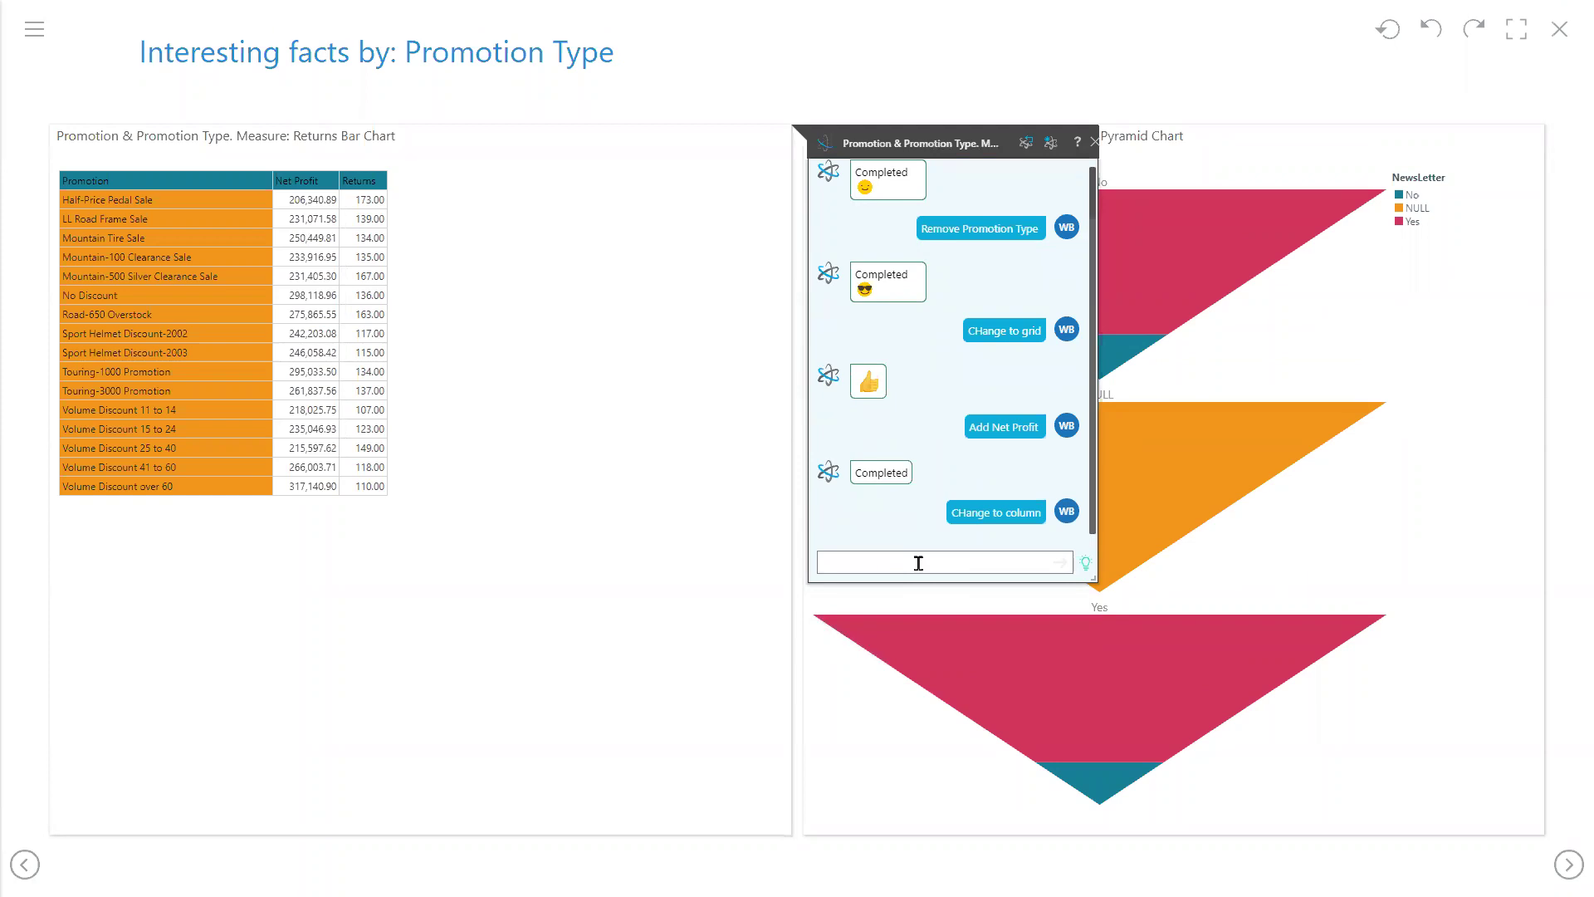
pyautogui.click(868, 565)
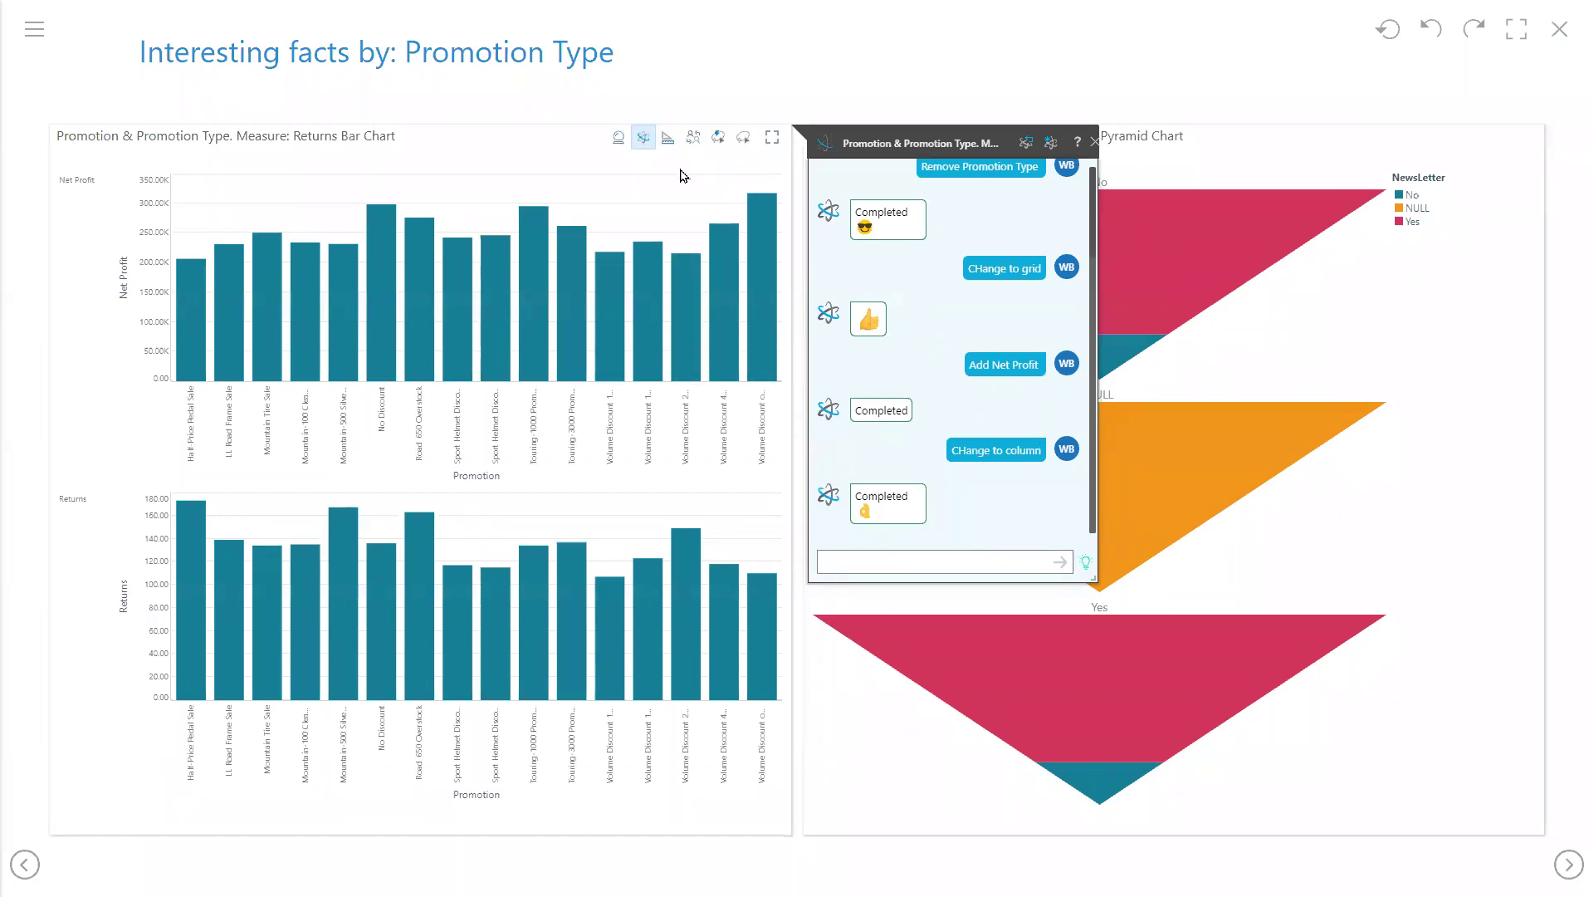
pyautogui.moveTo(1052, 145); pyautogui.dragTo(1048, 145)
pyautogui.click(1048, 145)
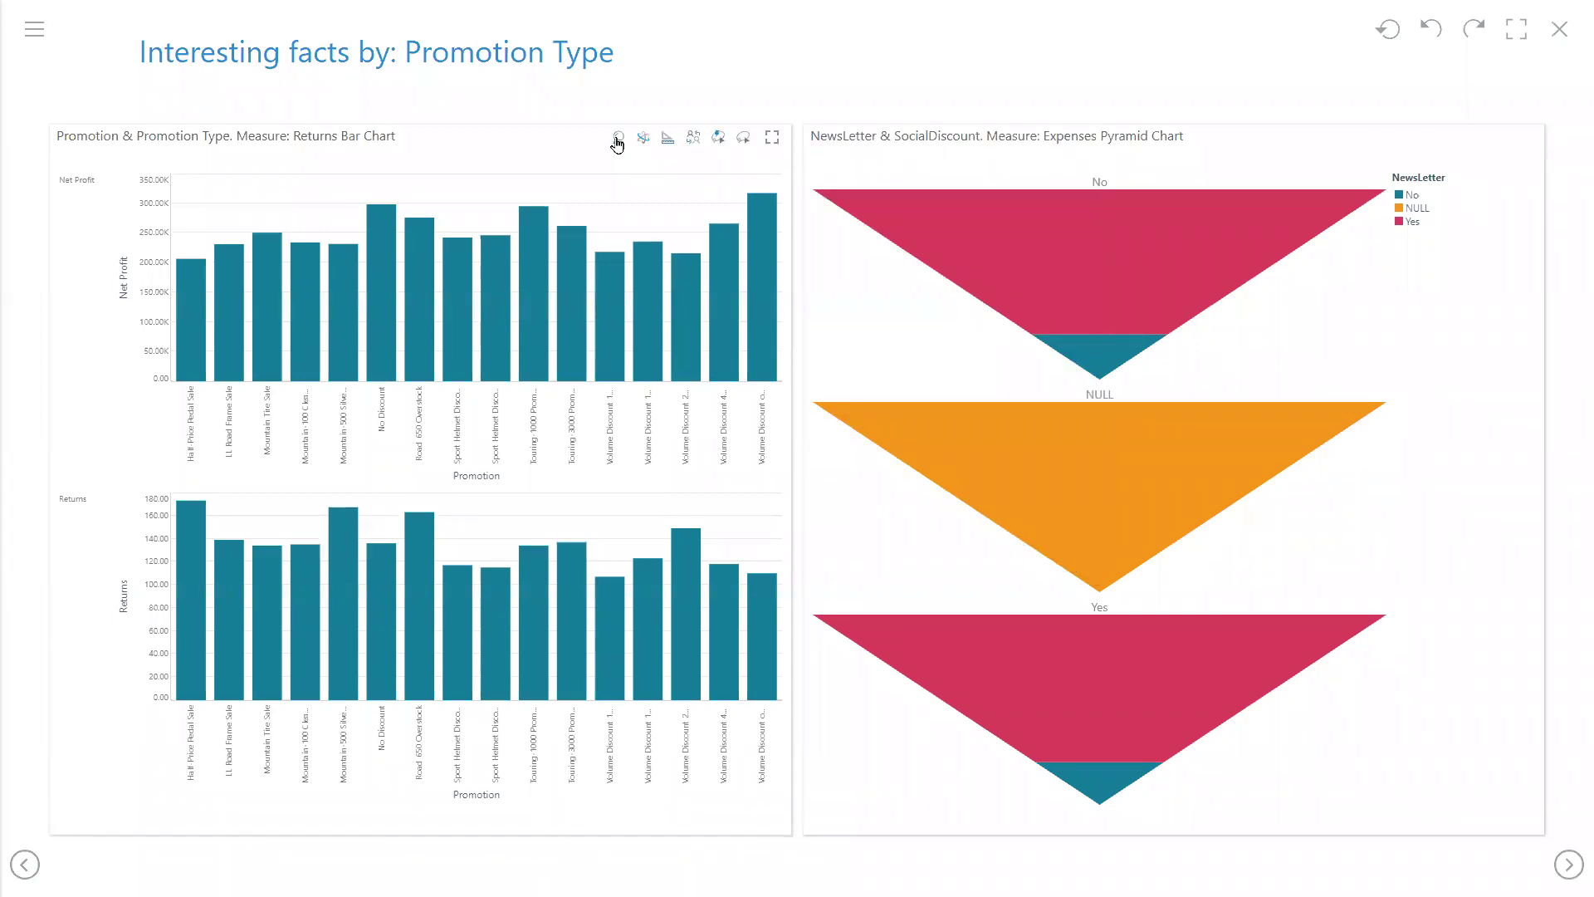
# - Review the Smart Insights for the Net Profit and Returns column charts, switch them to Categorical, and close them
pyautogui.click(618, 139)
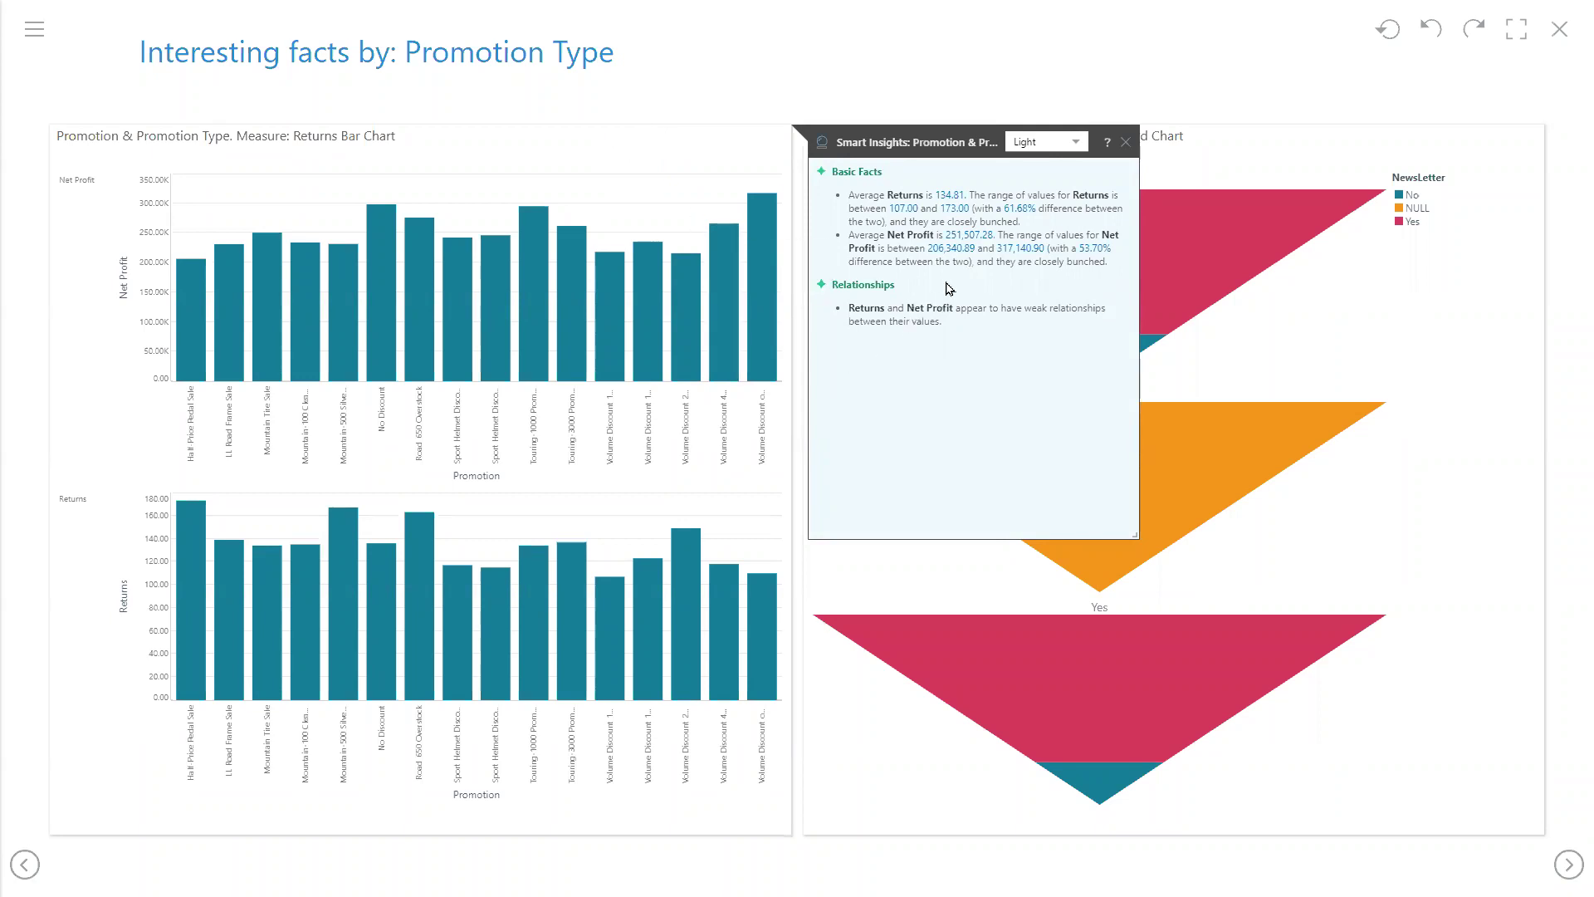
pyautogui.click(1039, 149)
pyautogui.click(1049, 200)
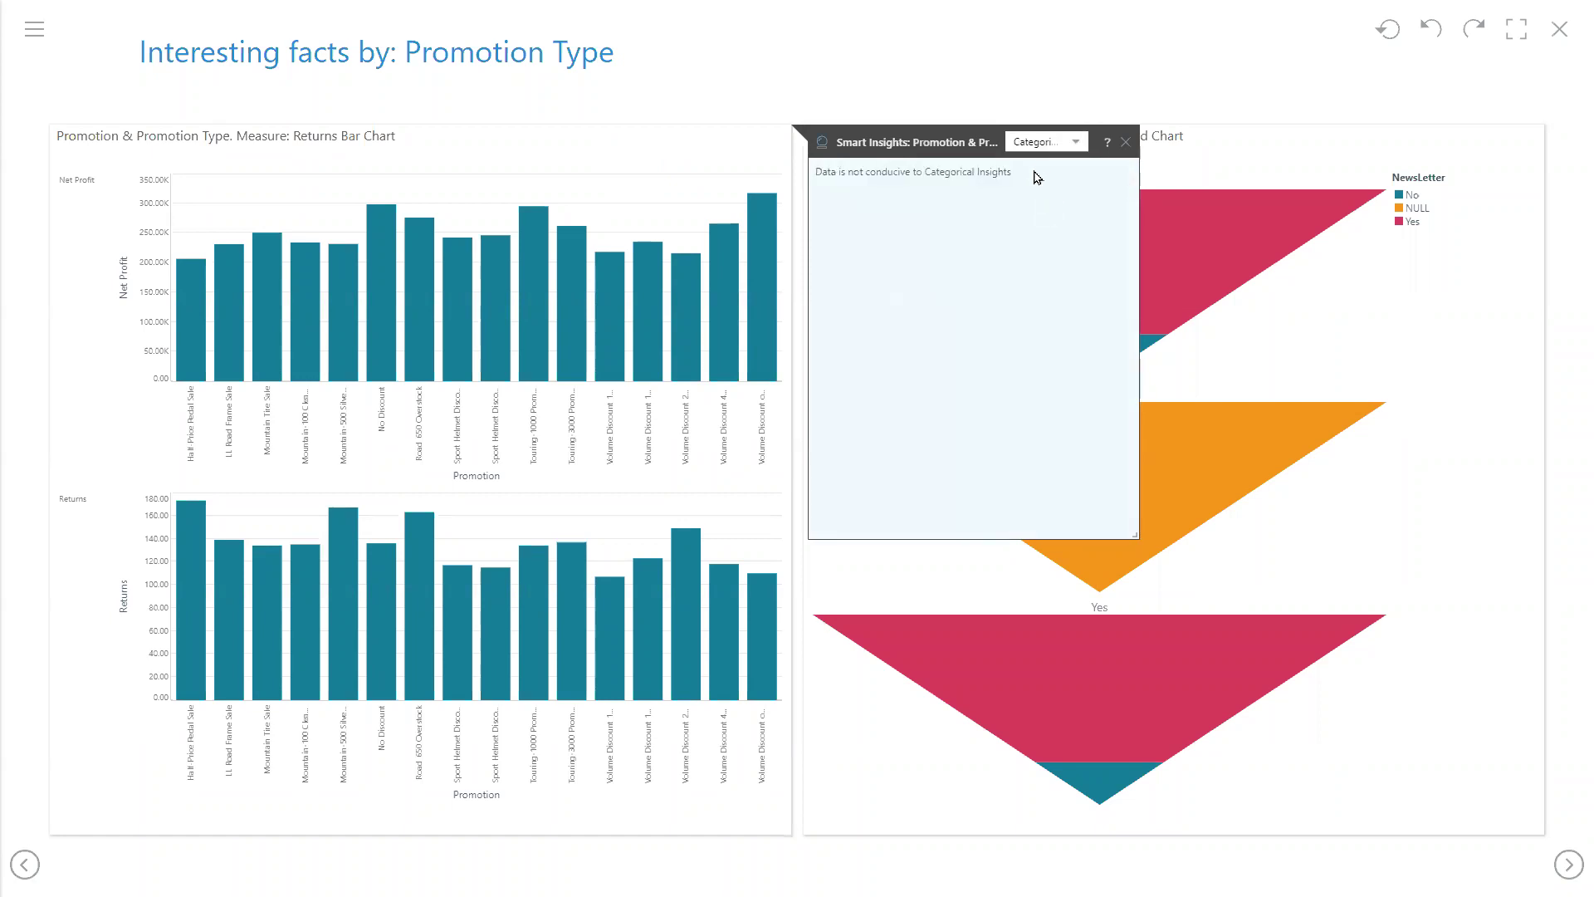
pyautogui.click(1126, 142)
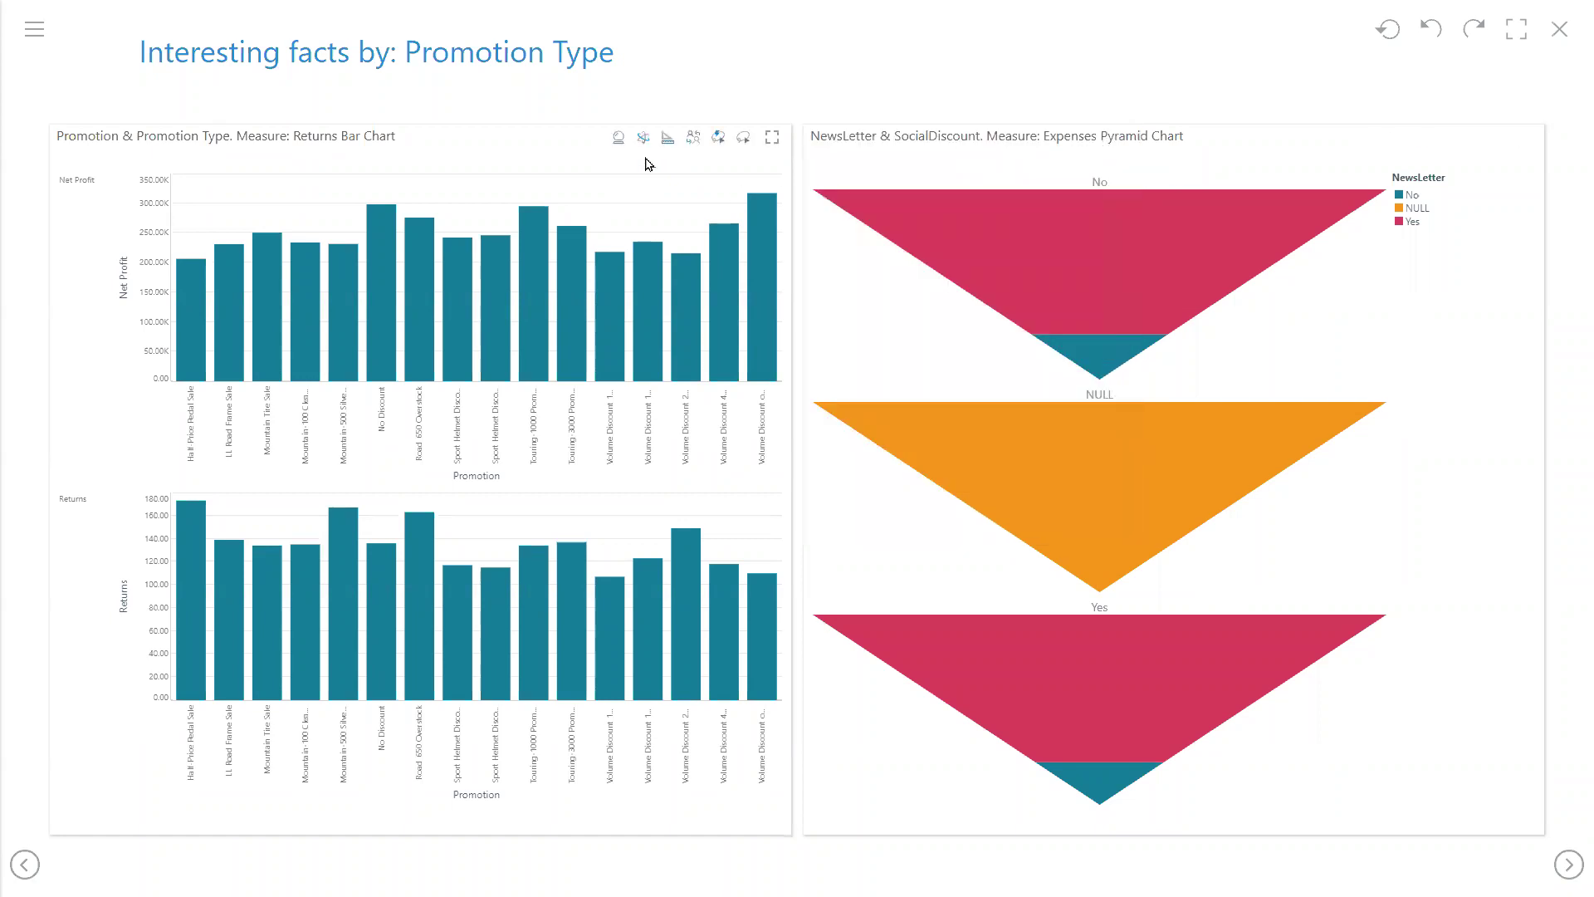
# - Reopen the chatbot for the promotion column charts and have it add the Revenue measure
pyautogui.click(643, 138)
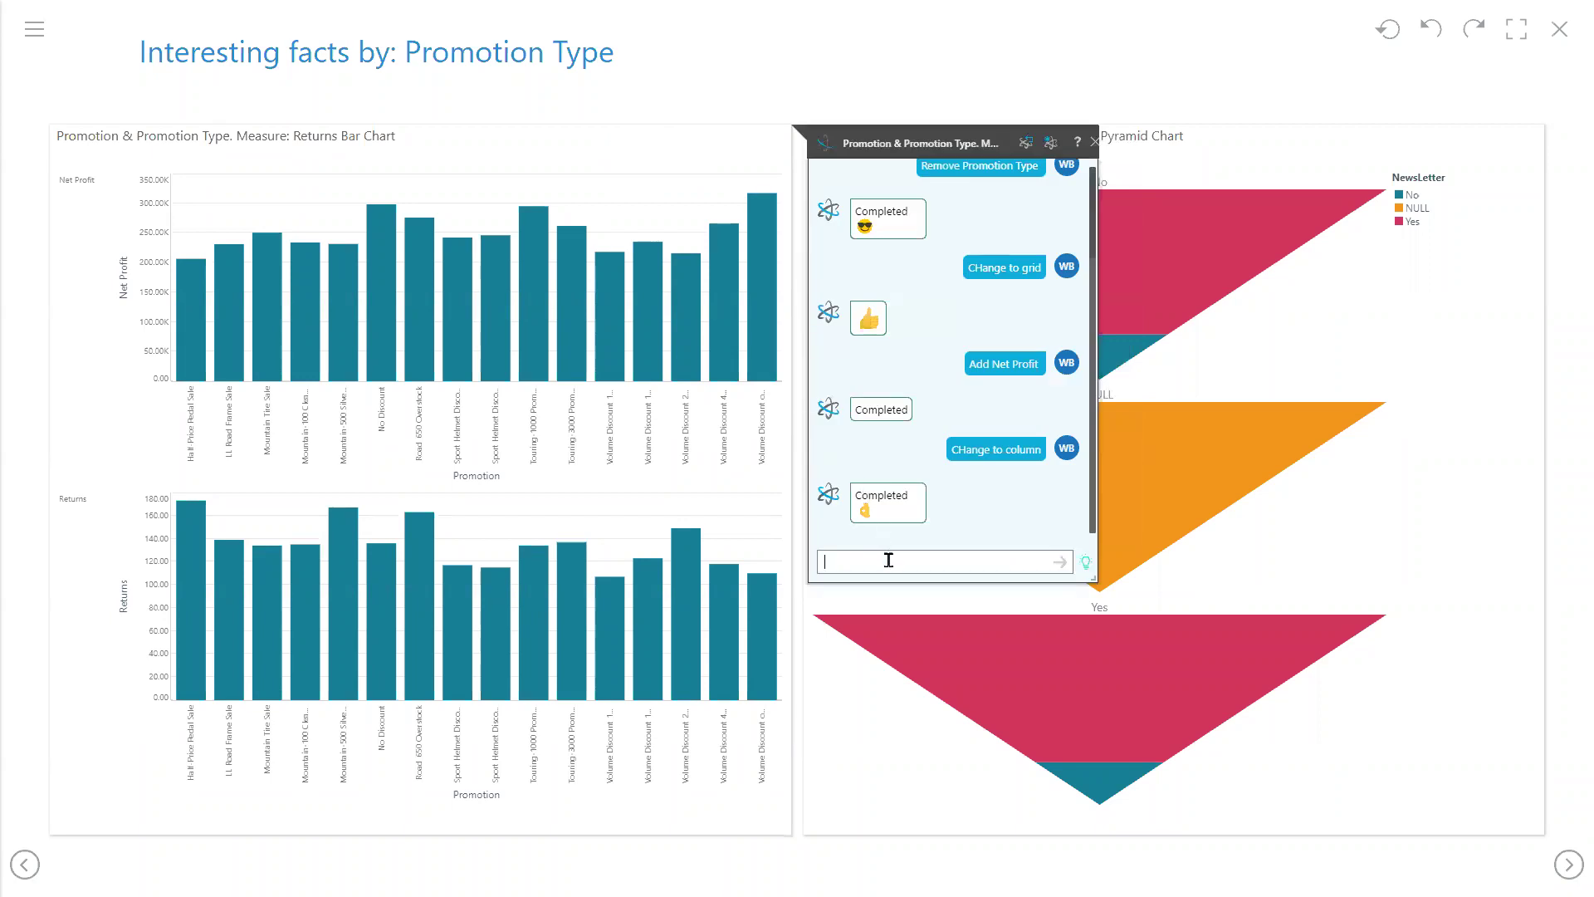
pyautogui.write('ADo')
pyautogui.press('BackSpace')
pyautogui.press('BackSpace')
pyautogui.write('dd')
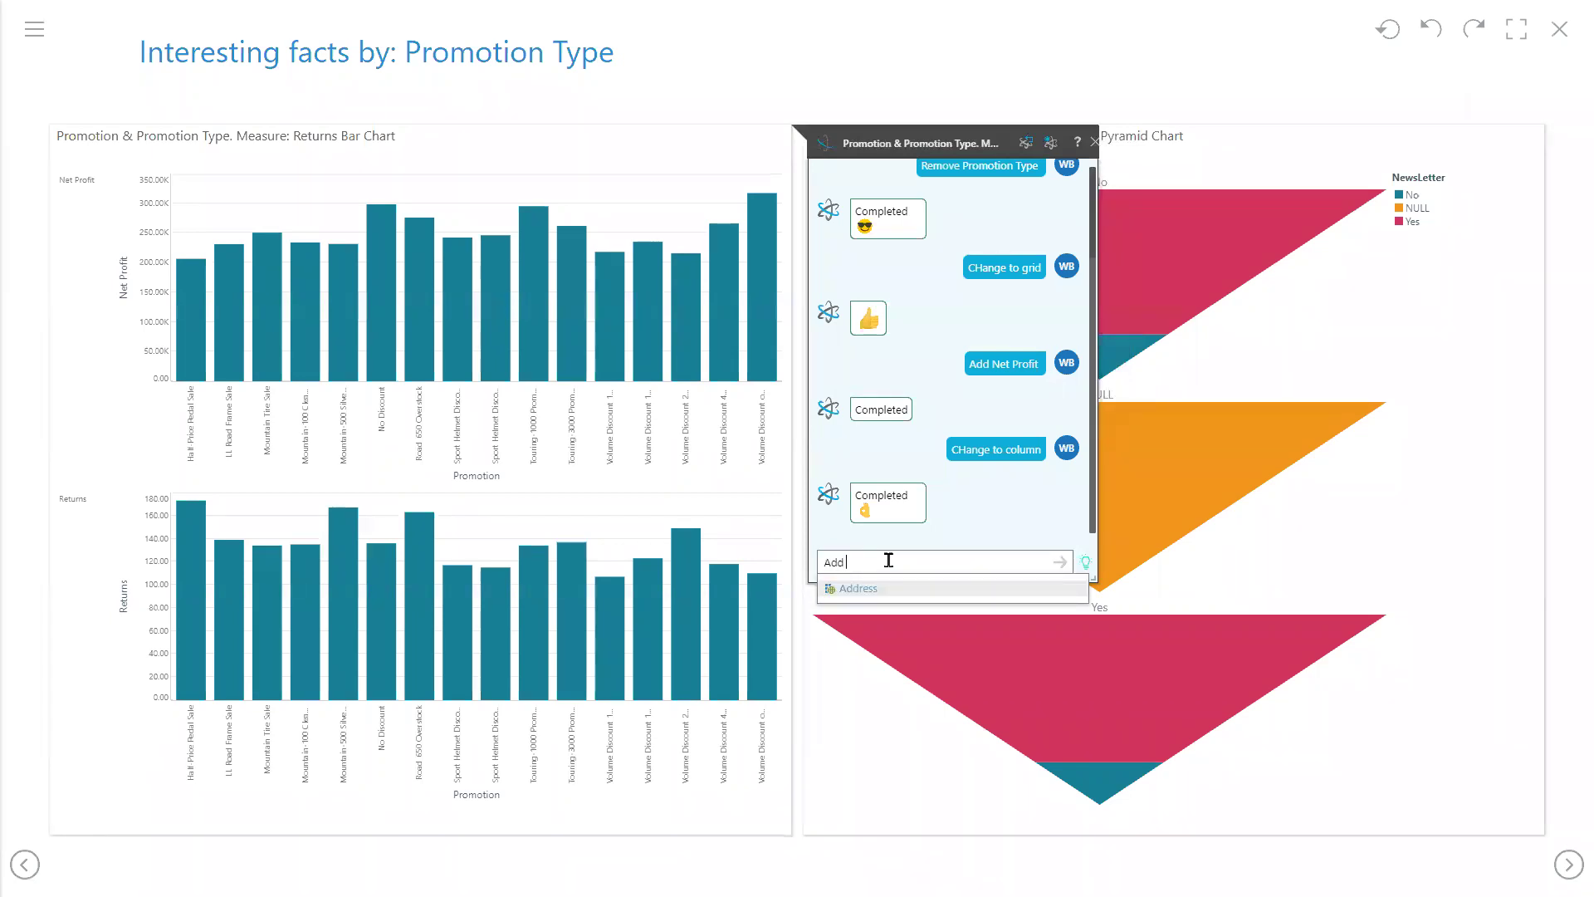
pyautogui.write(' Re')
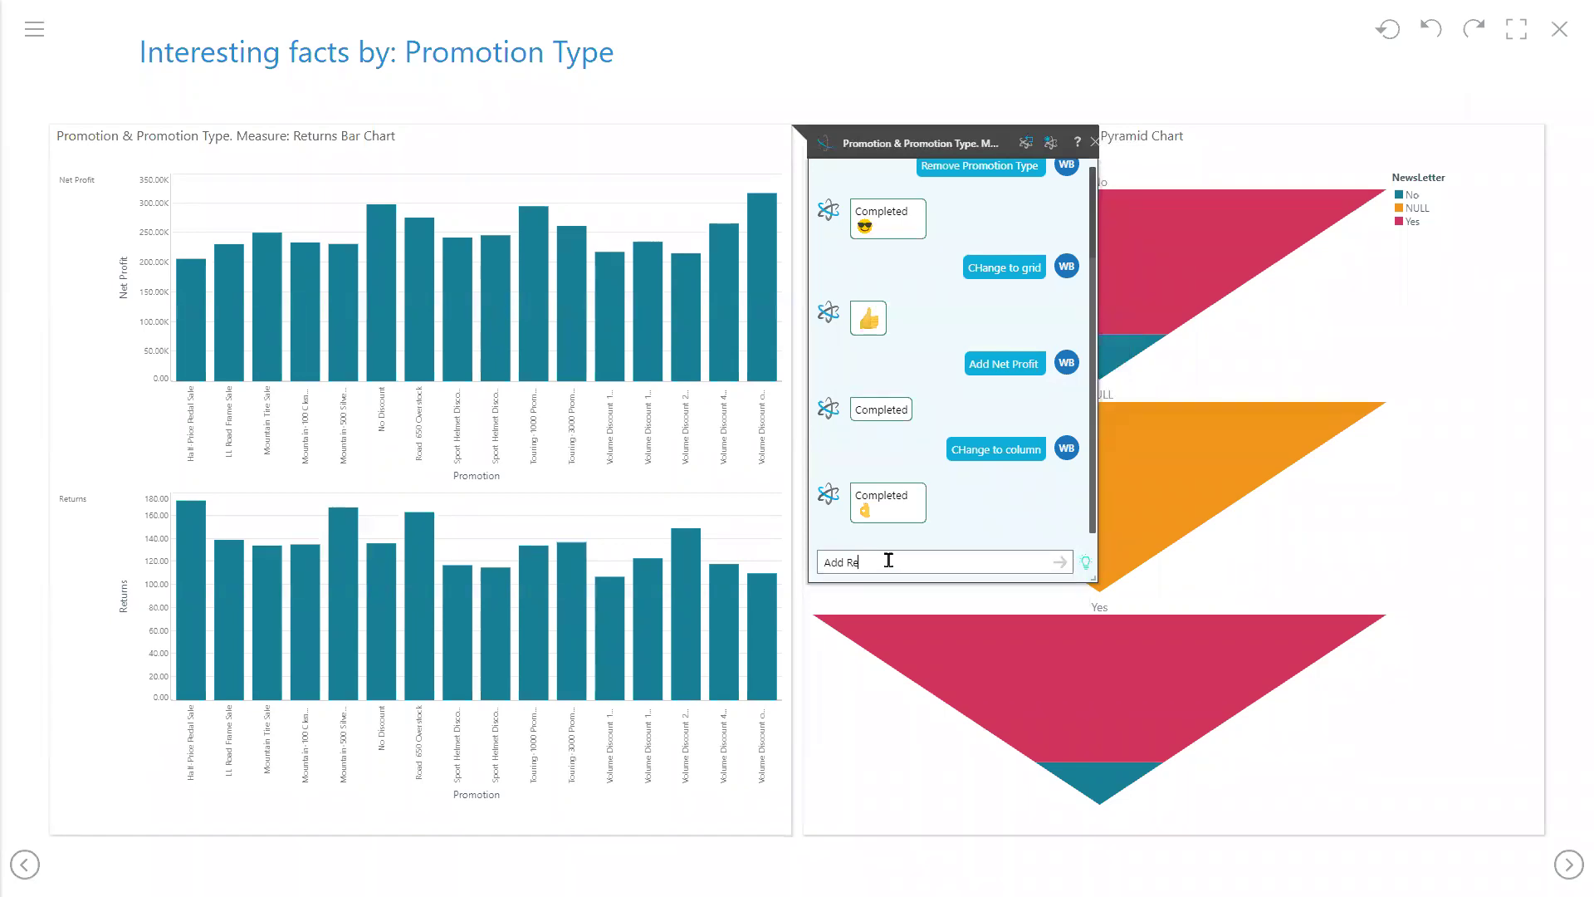
pyautogui.click(873, 605)
pyautogui.click(1059, 564)
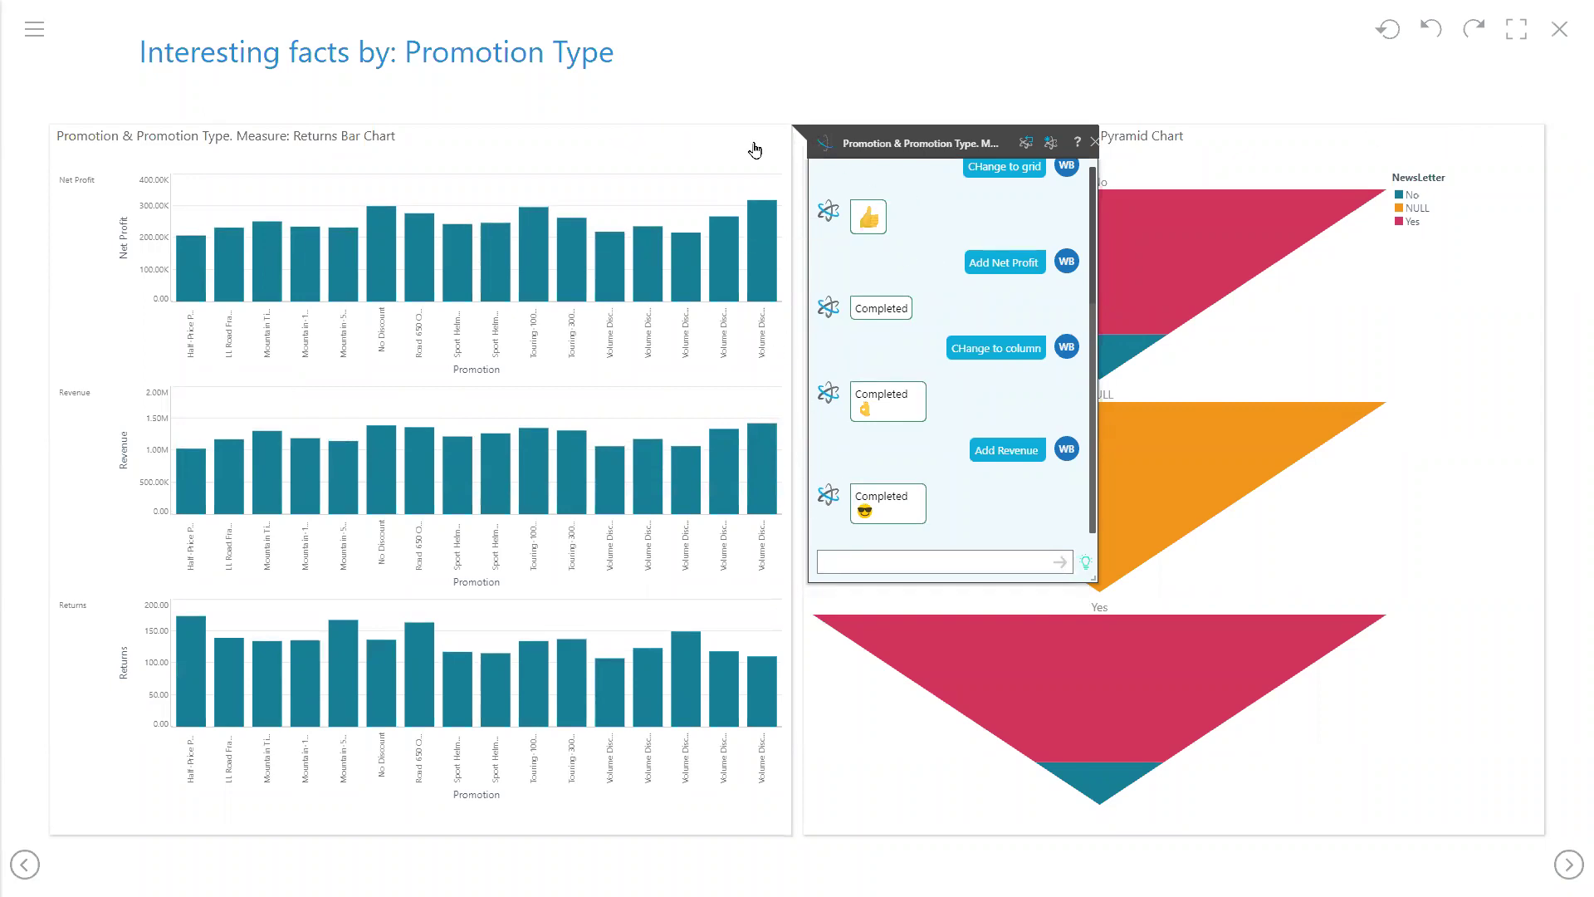
# - Open the Smart Insights for the promotion column charts at the Advanced level and read down to the Trends section
pyautogui.click(617, 138)
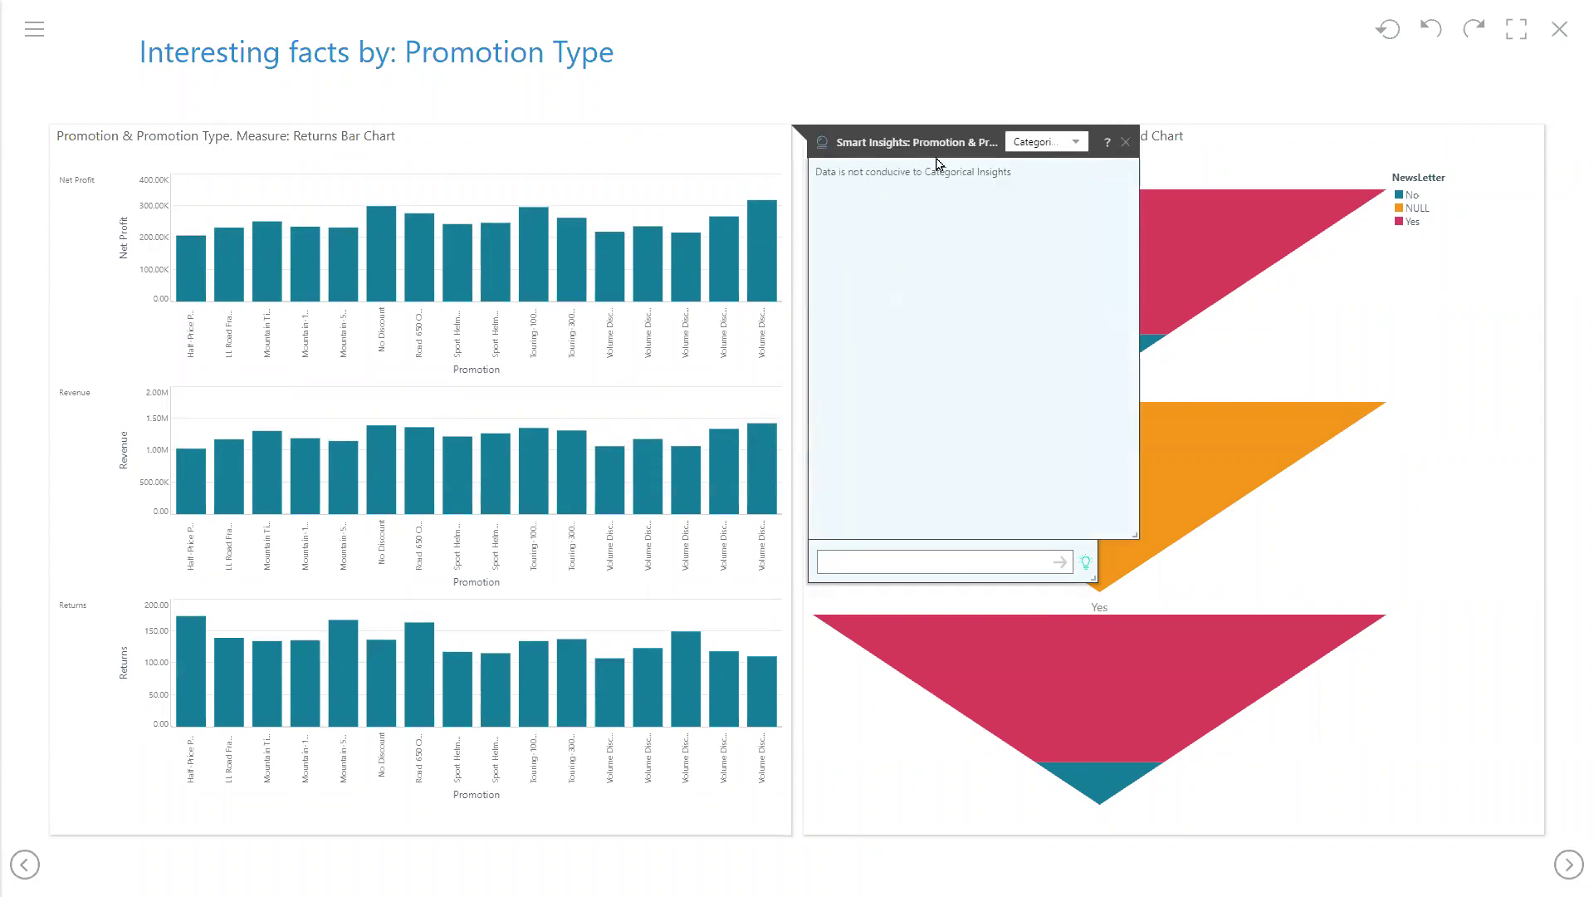
pyautogui.click(1044, 142)
pyautogui.click(1036, 183)
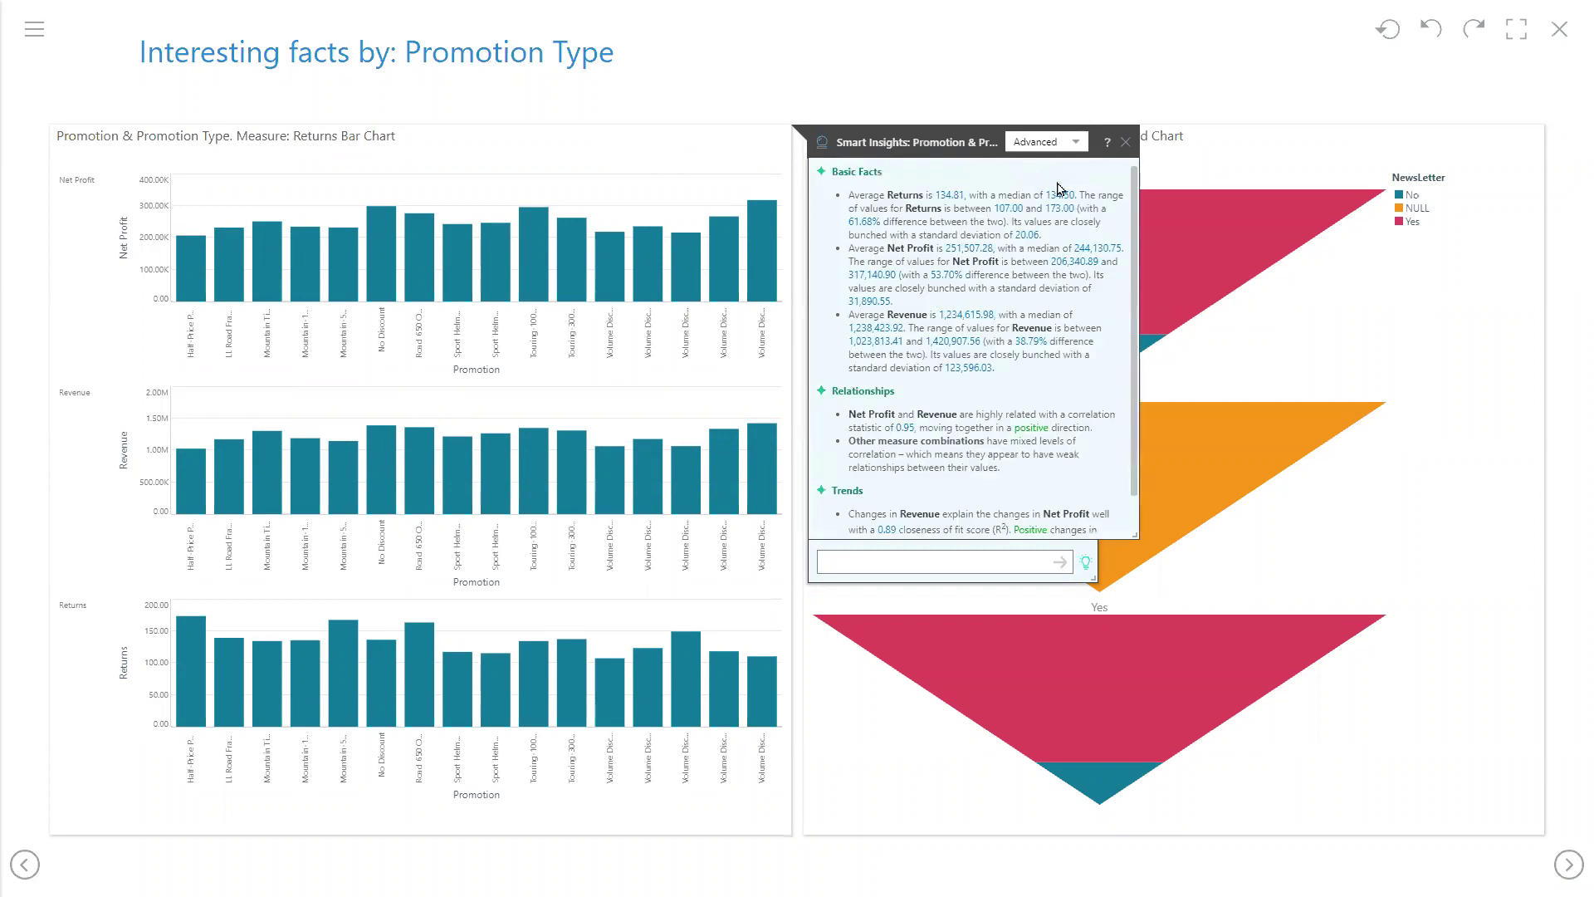
pyautogui.moveTo(1134, 213); pyautogui.dragTo(1134, 270)
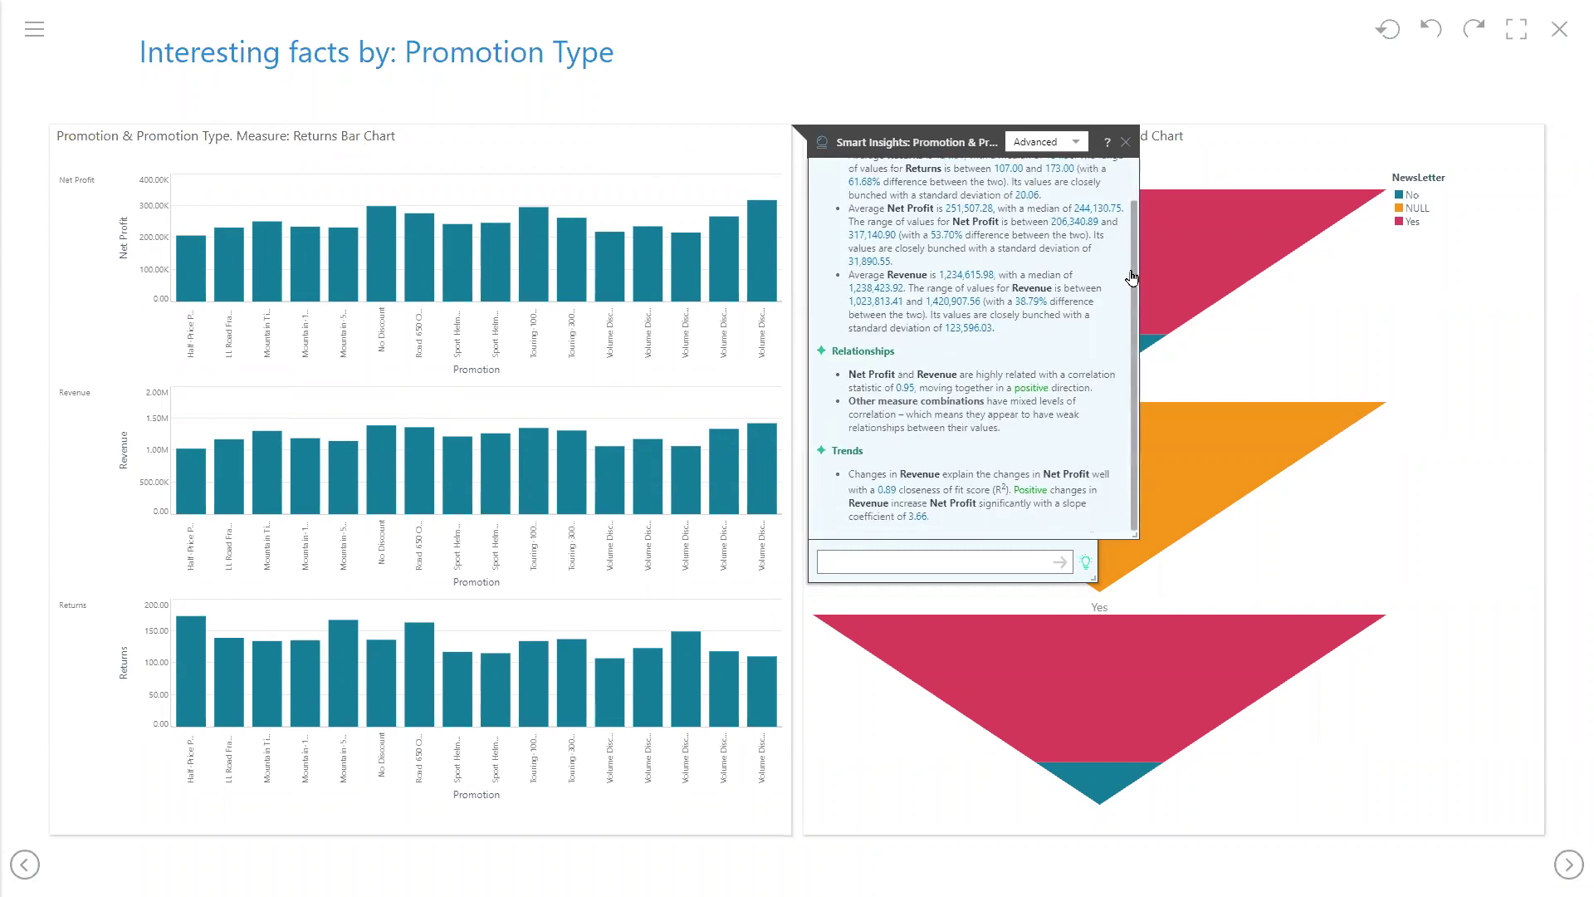
# - Reread the Basic Facts, Relationships and Trends insights for the promotion column charts, and close the Smart Insights and the chatbot
pyautogui.scroll(3, 1108, 199)
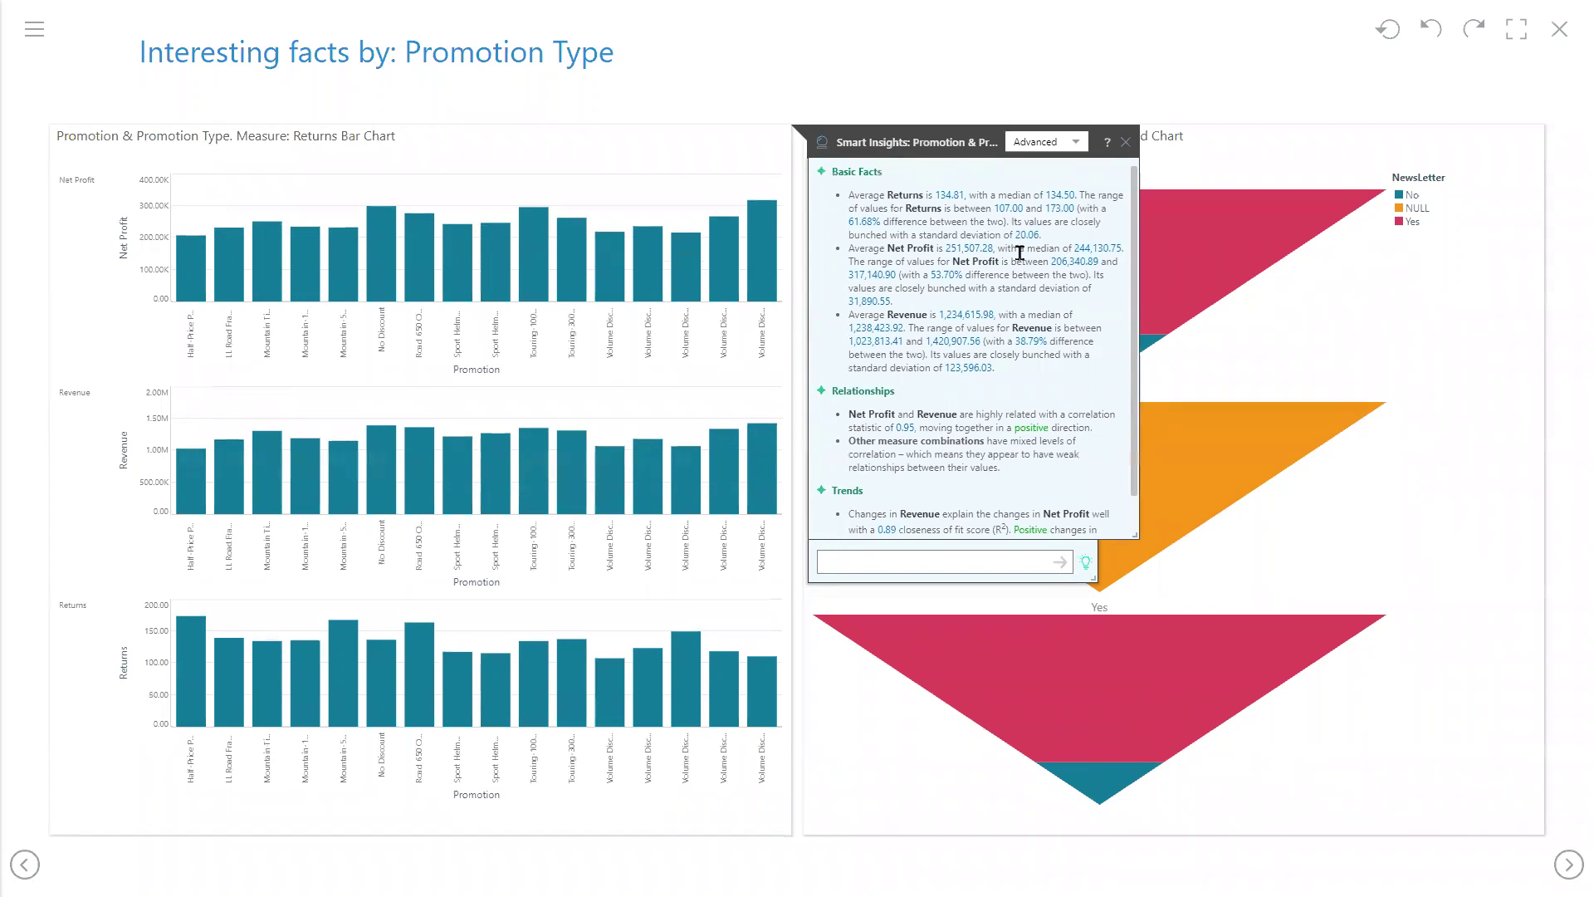
pyautogui.scroll(-2, 1019, 253)
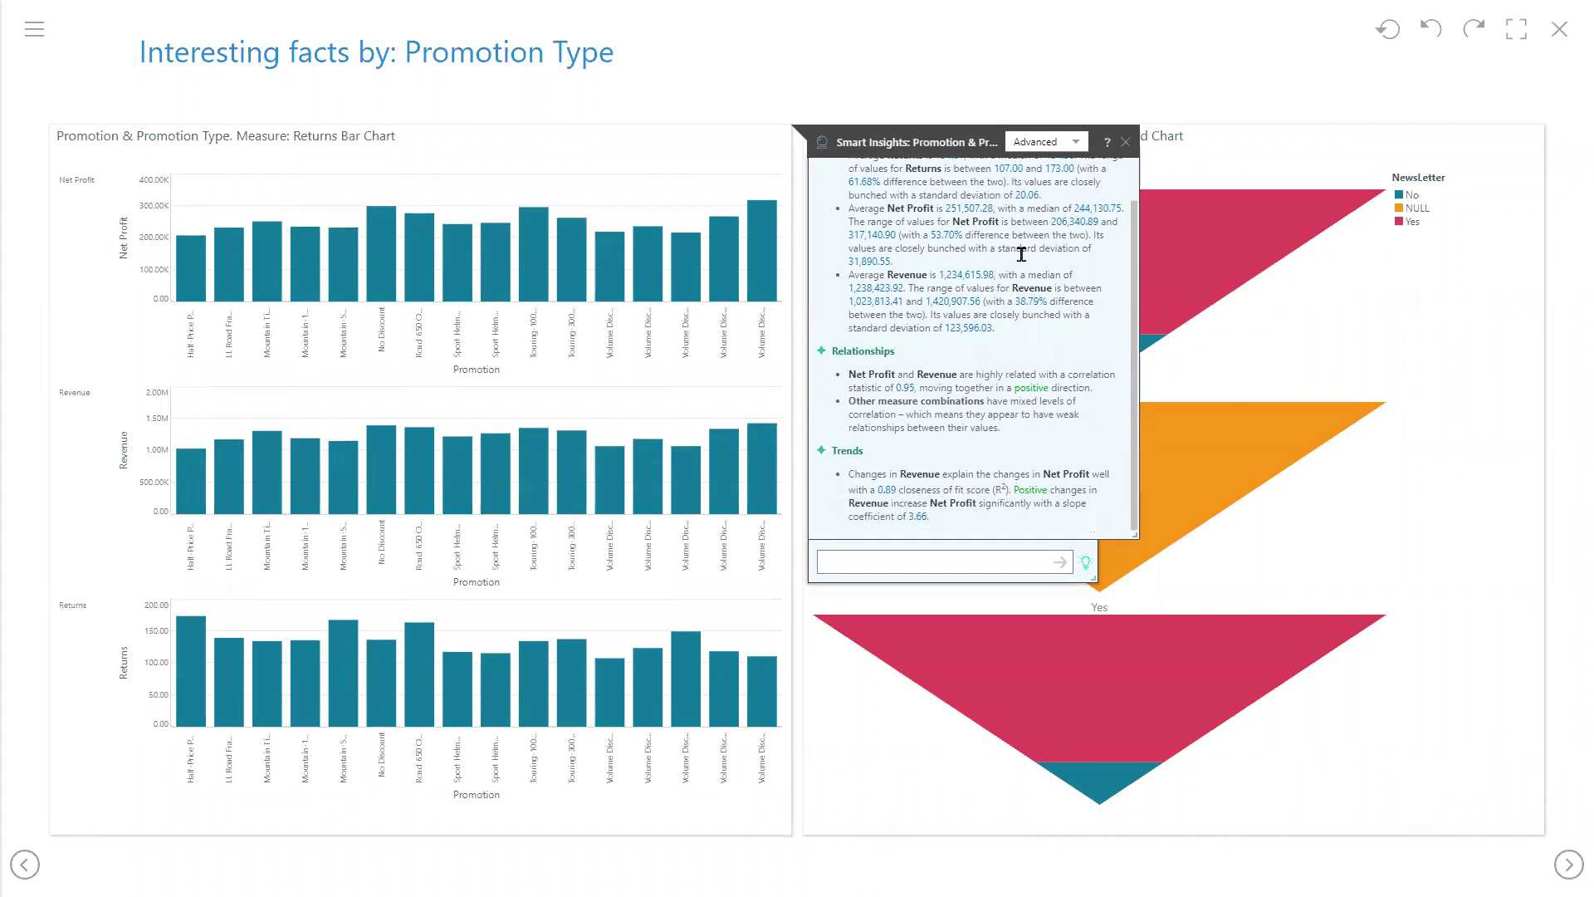
pyautogui.scroll(2, 1025, 264)
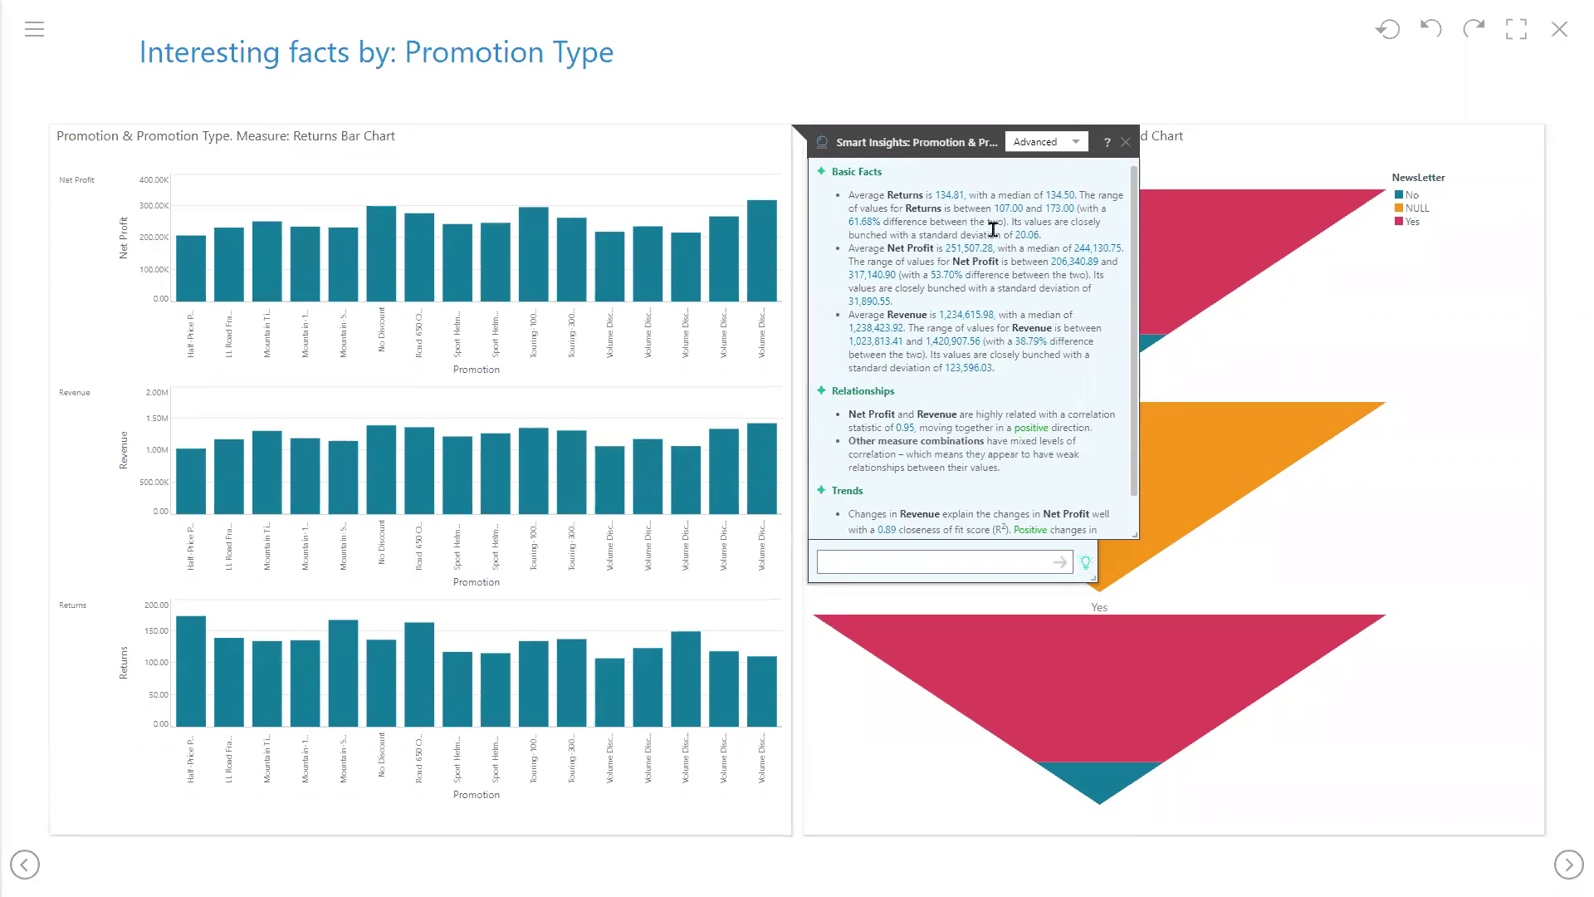
pyautogui.click(1126, 147)
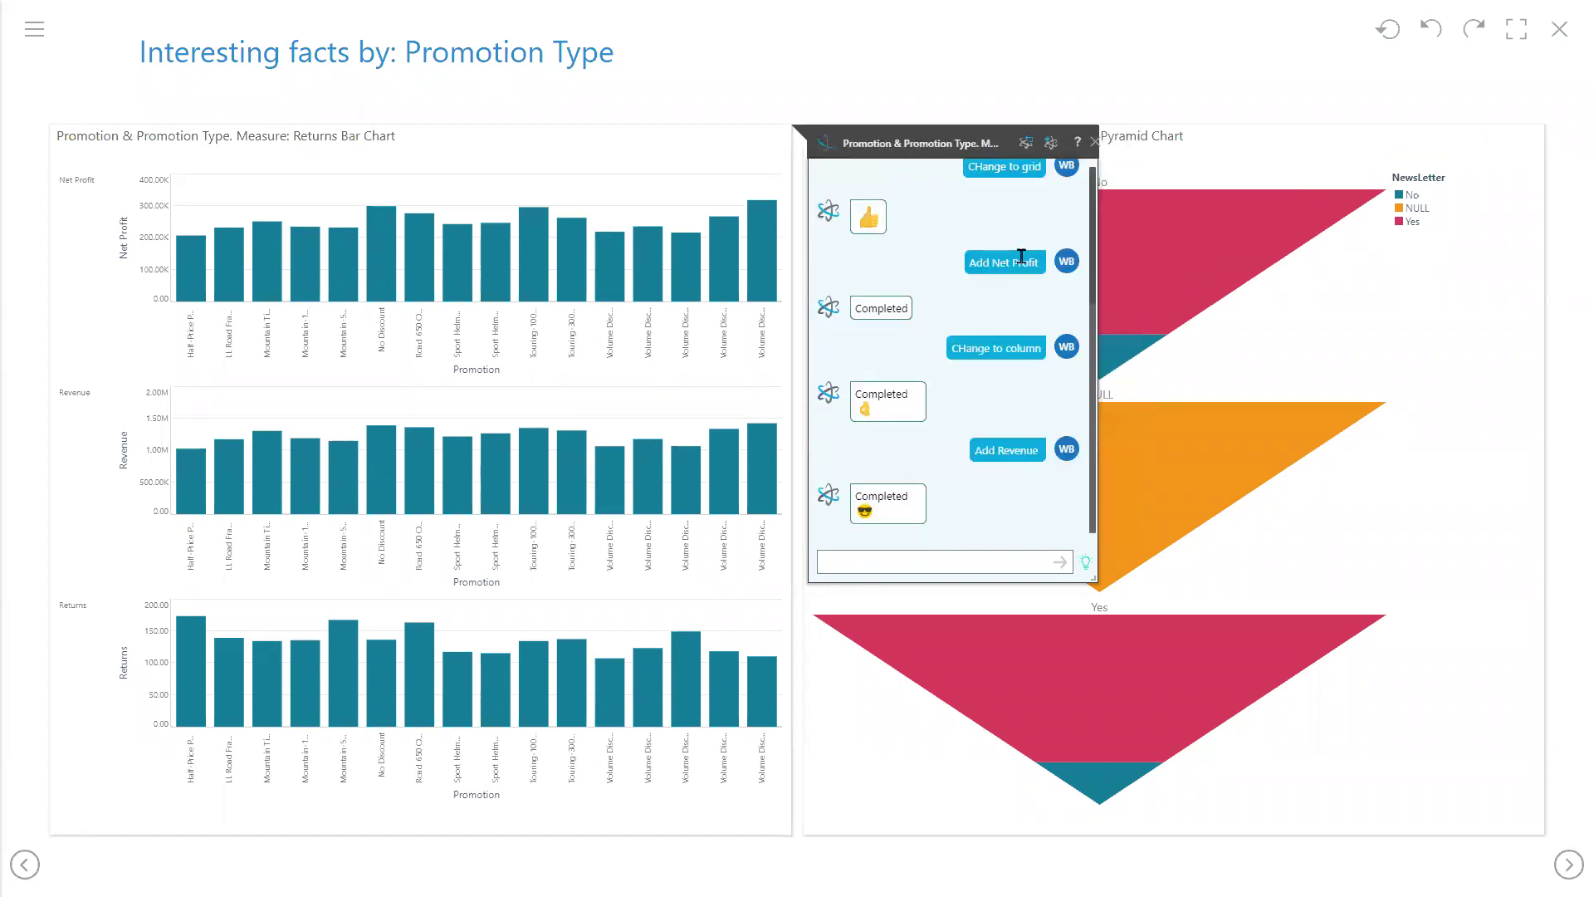
pyautogui.click(1094, 146)
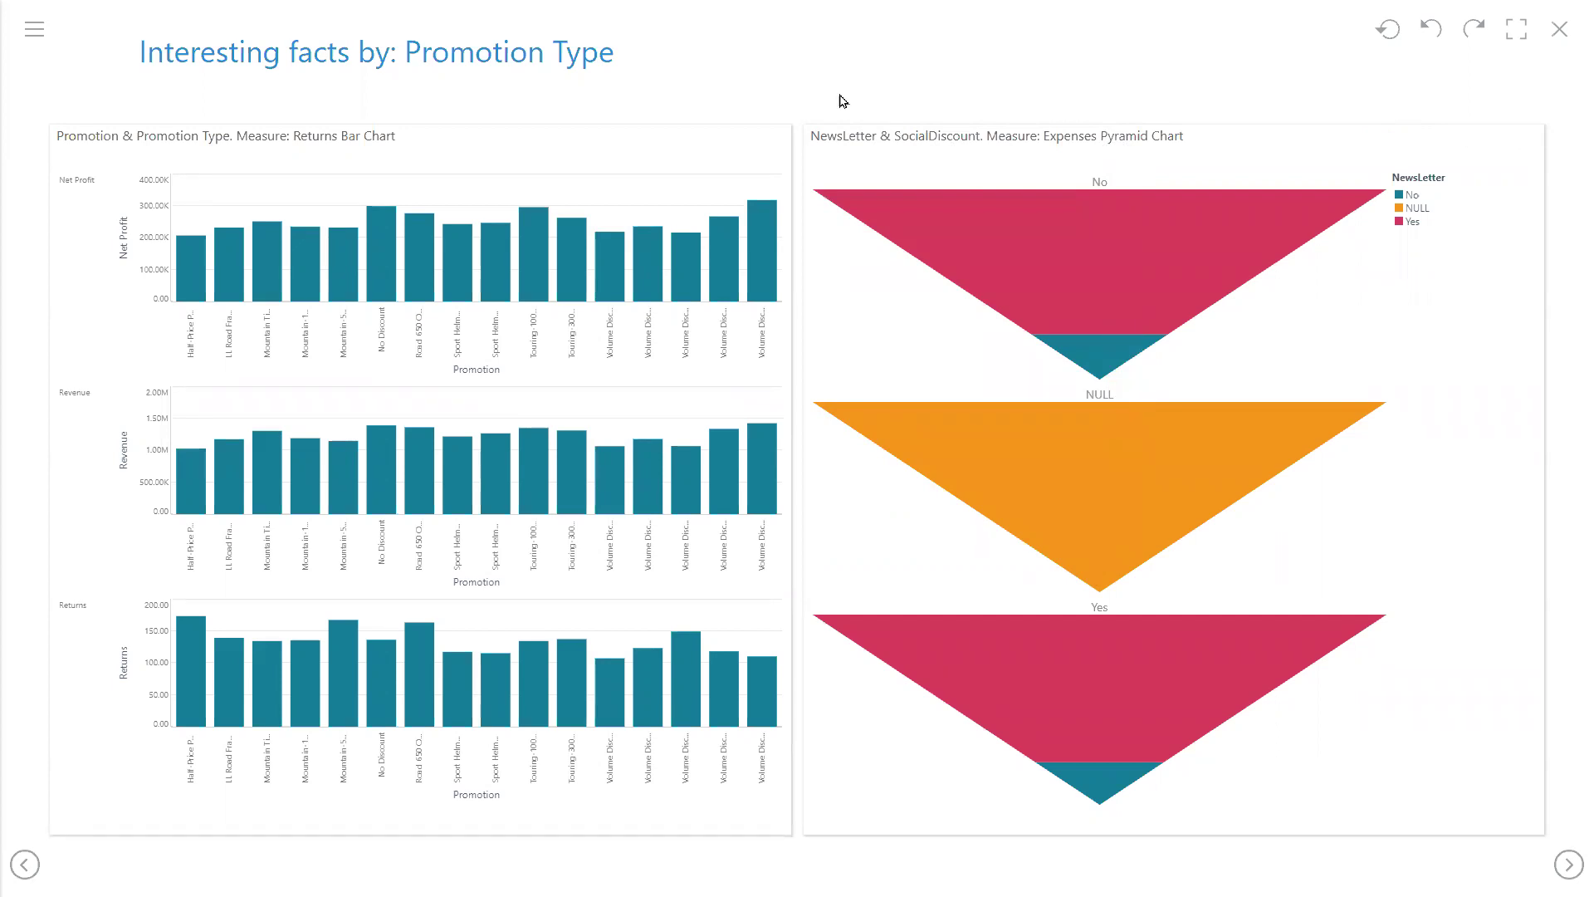
# - Close the Promotion Type presentation and dismiss the Job Spool
pyautogui.click(1558, 31)
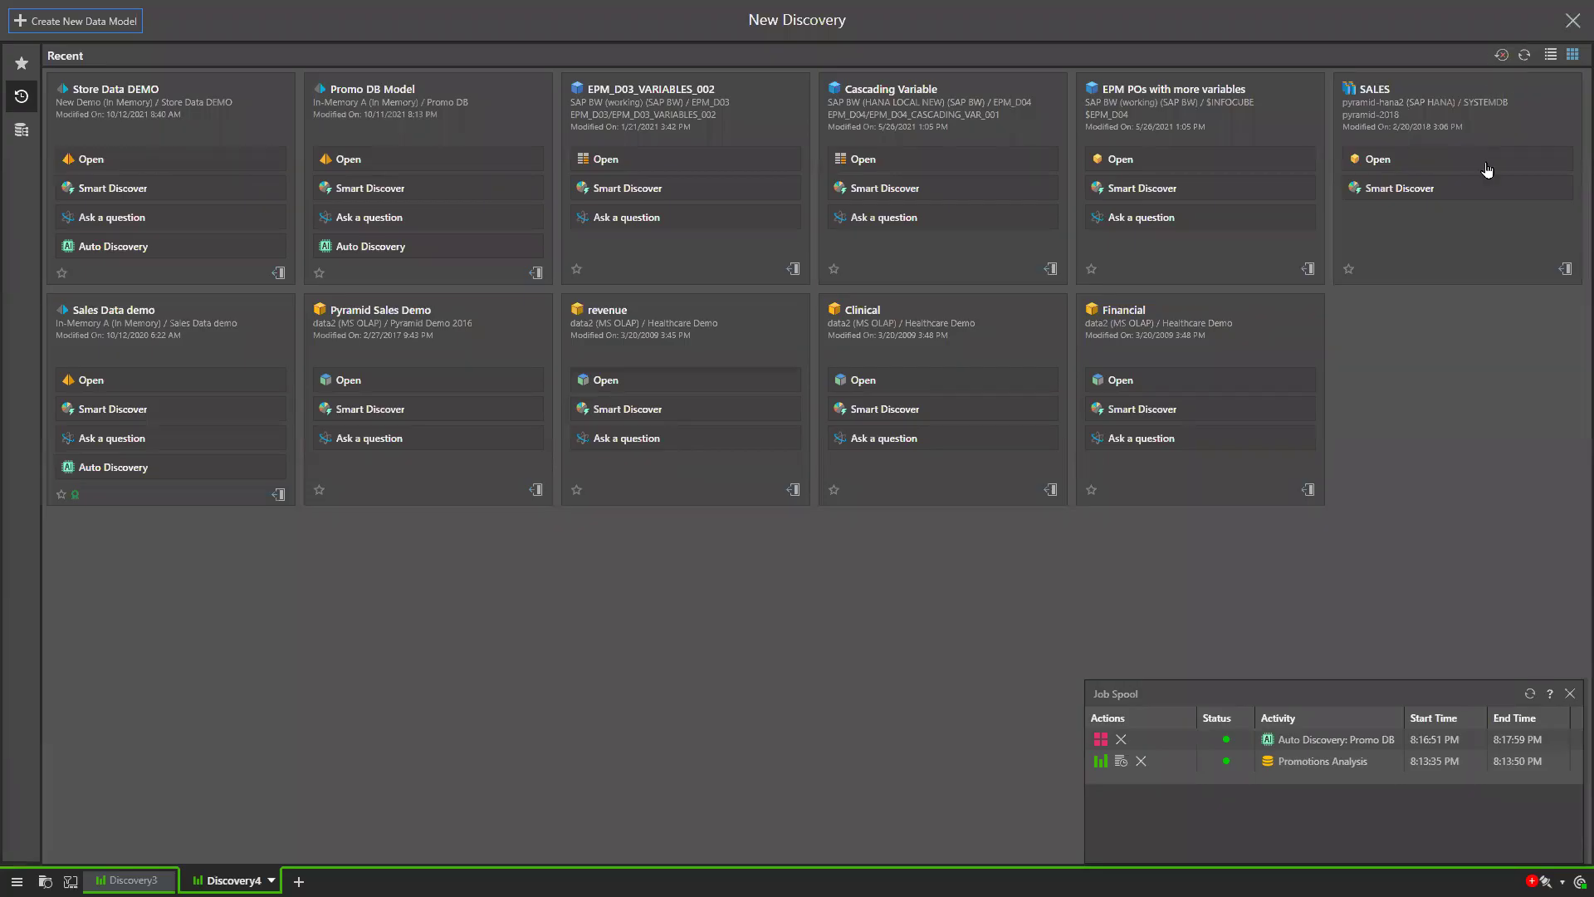
pyautogui.click(1571, 694)
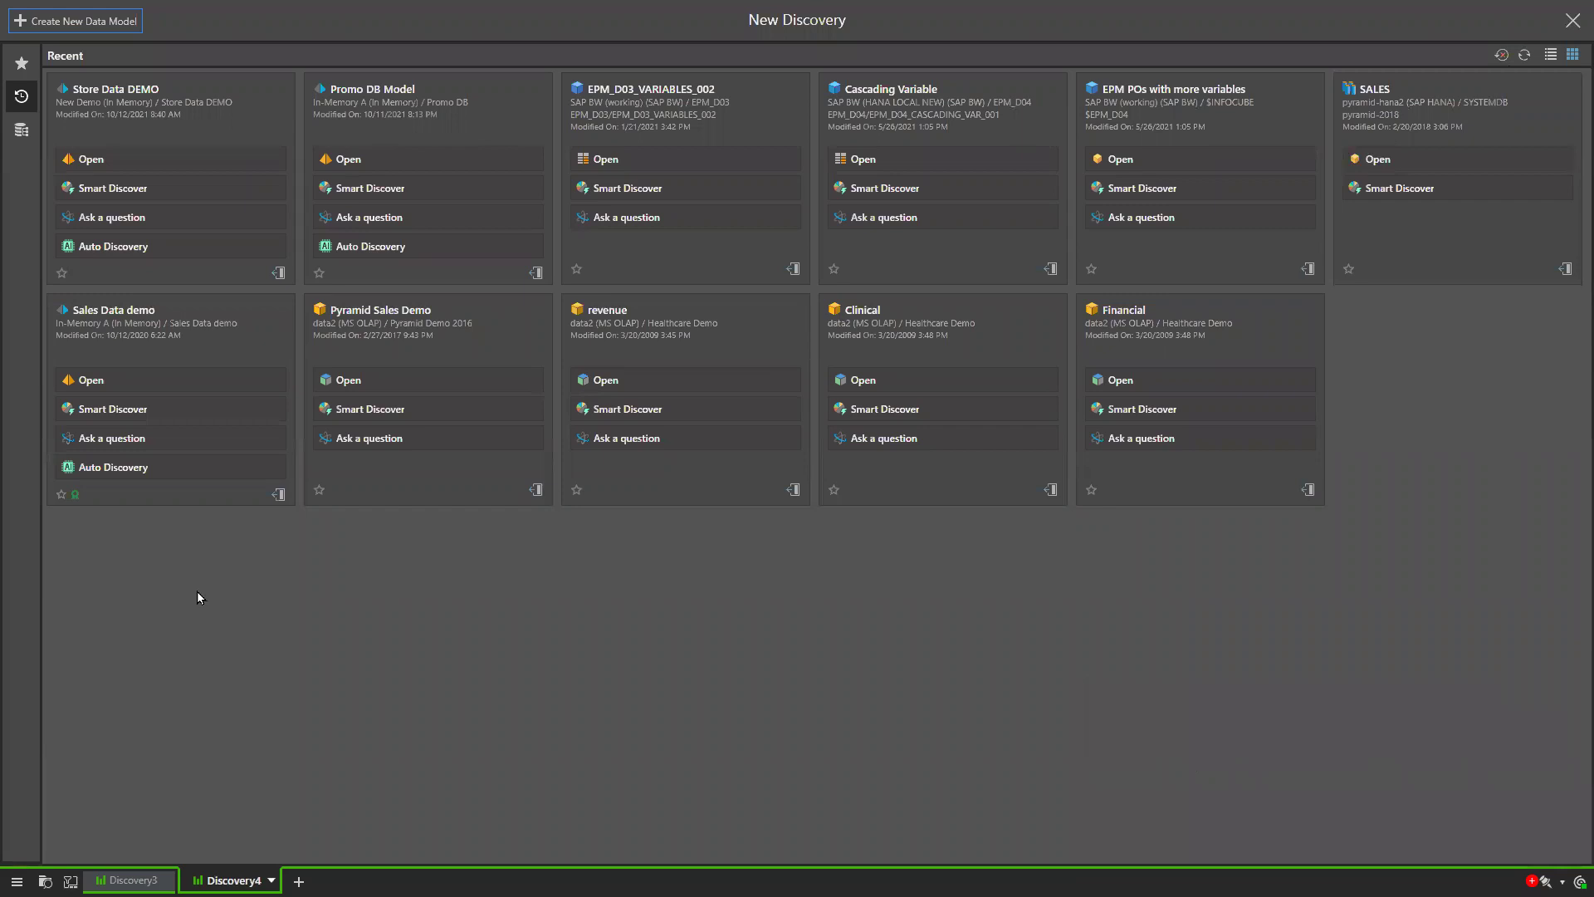
# - Open the Content Explorer to show My Content, and clear the screen annotations drawn over it
pyautogui.click(17, 881)
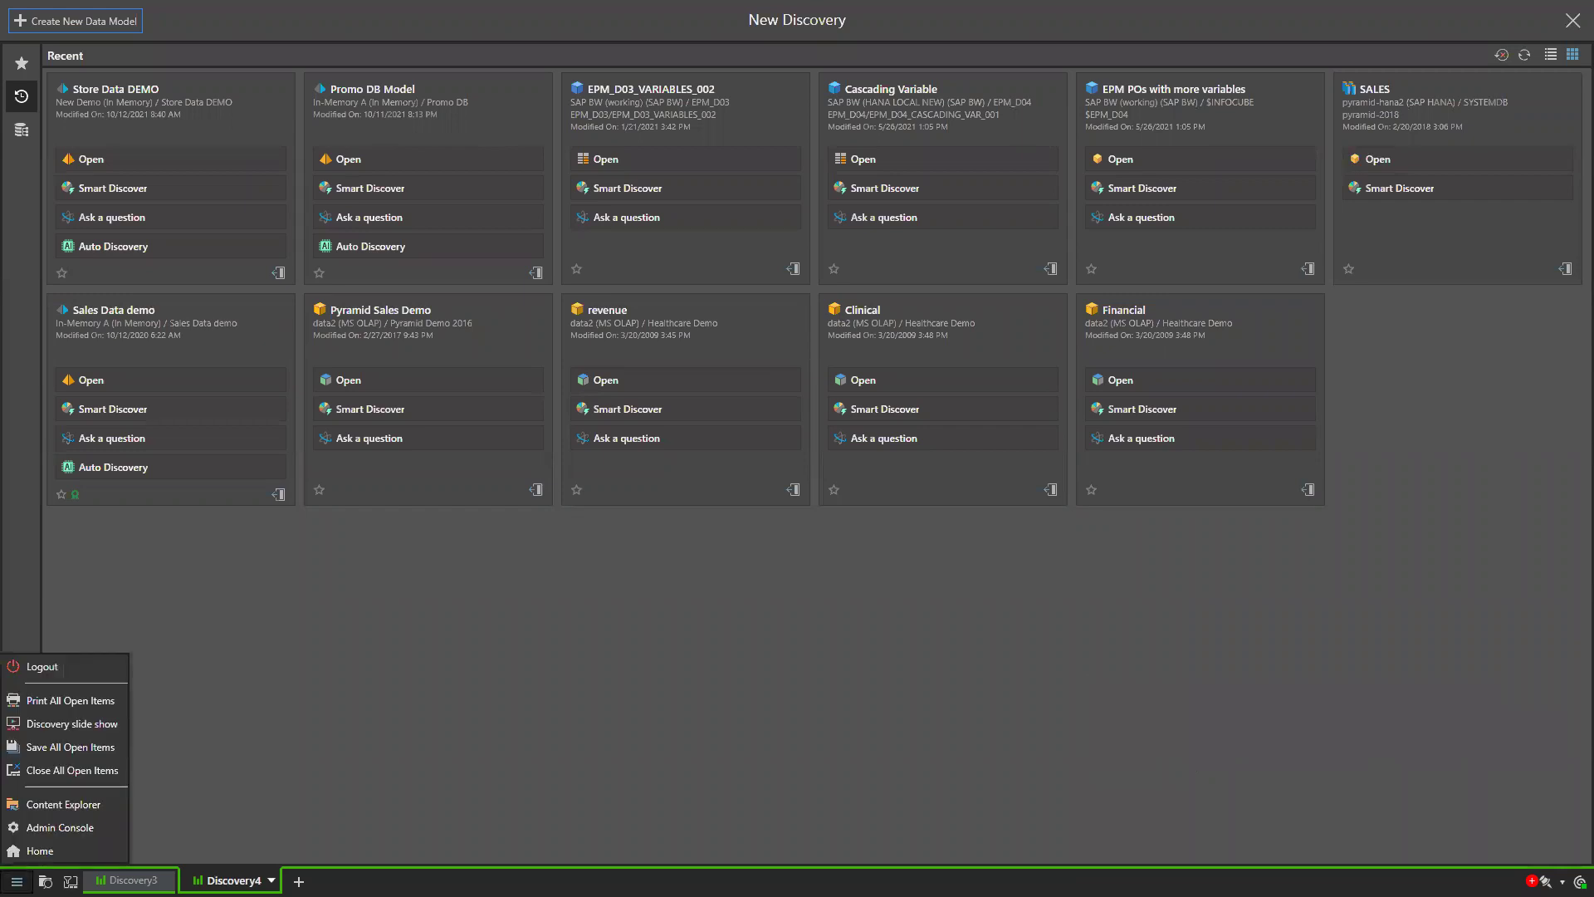
pyautogui.click(63, 803)
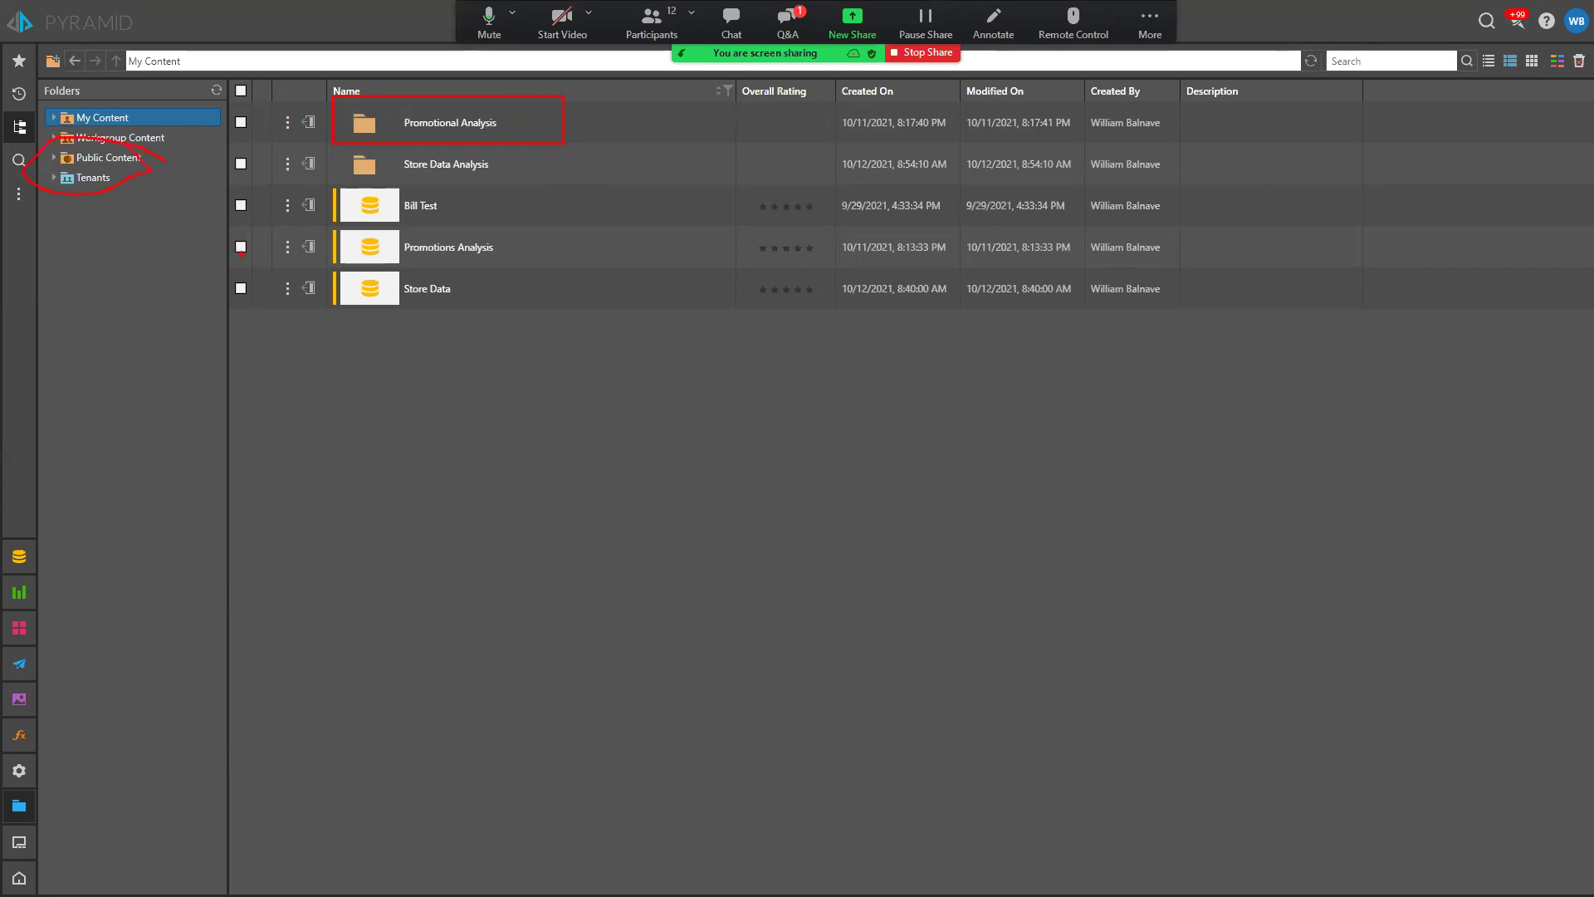
pyautogui.press('Escape')
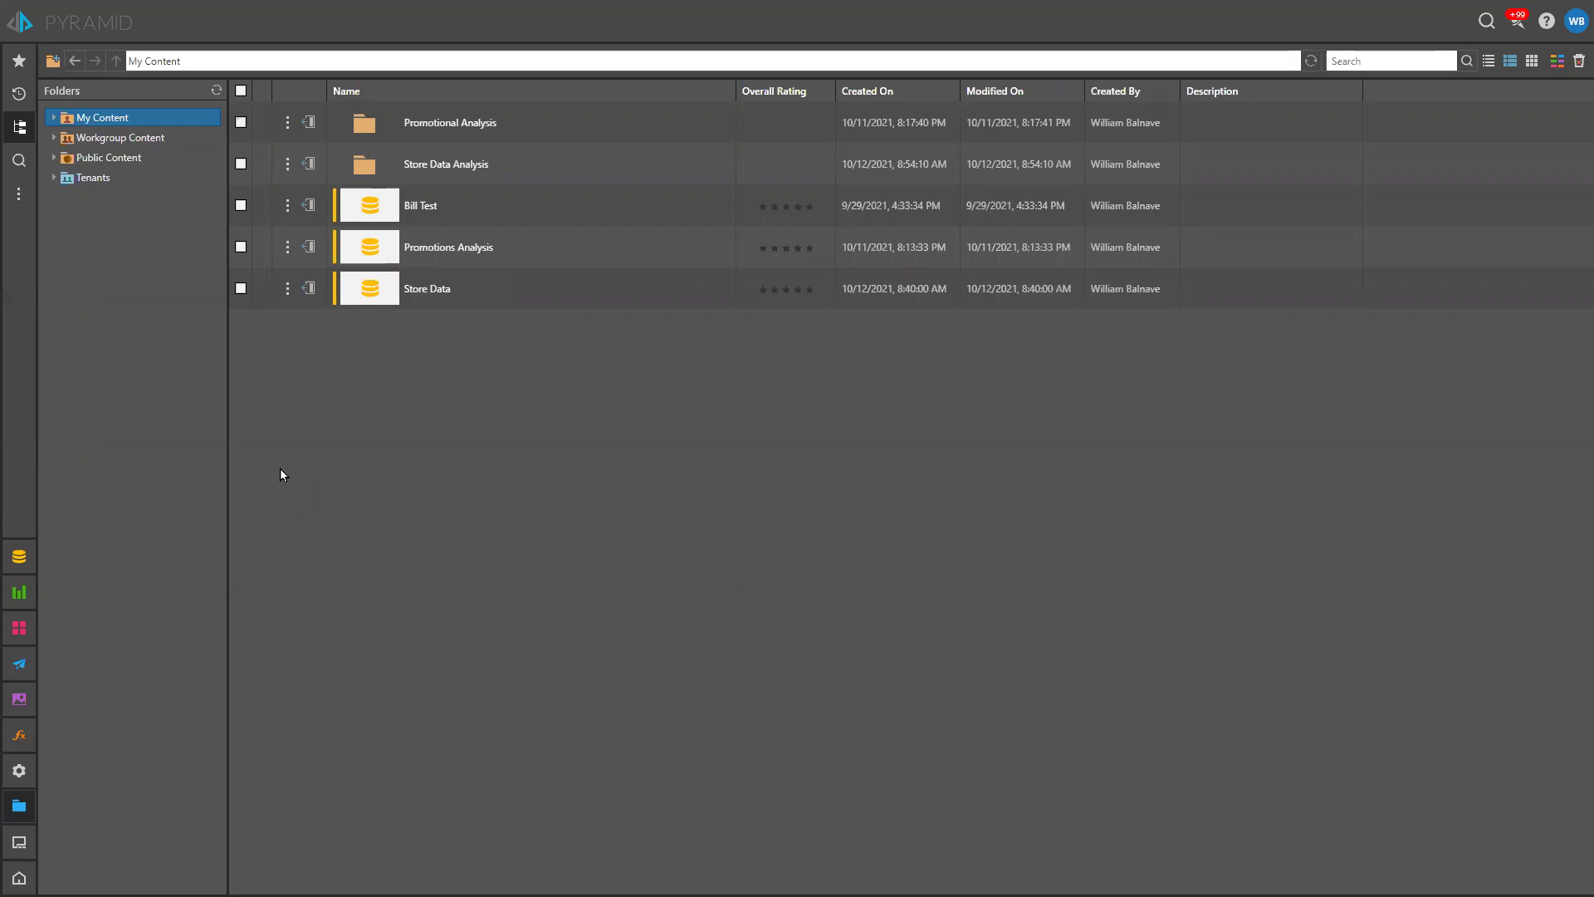
# - Switch to the running PowerPoint slide show and advance to the slide on Pyramid's Decision Intelligence Platform
pyautogui.hotkey('alt', 'Tab')
pyautogui.hotkey('alt', 'Tab')
pyautogui.hotkey('alt', 'Tab')
pyautogui.hotkey('alt', 'Tab')
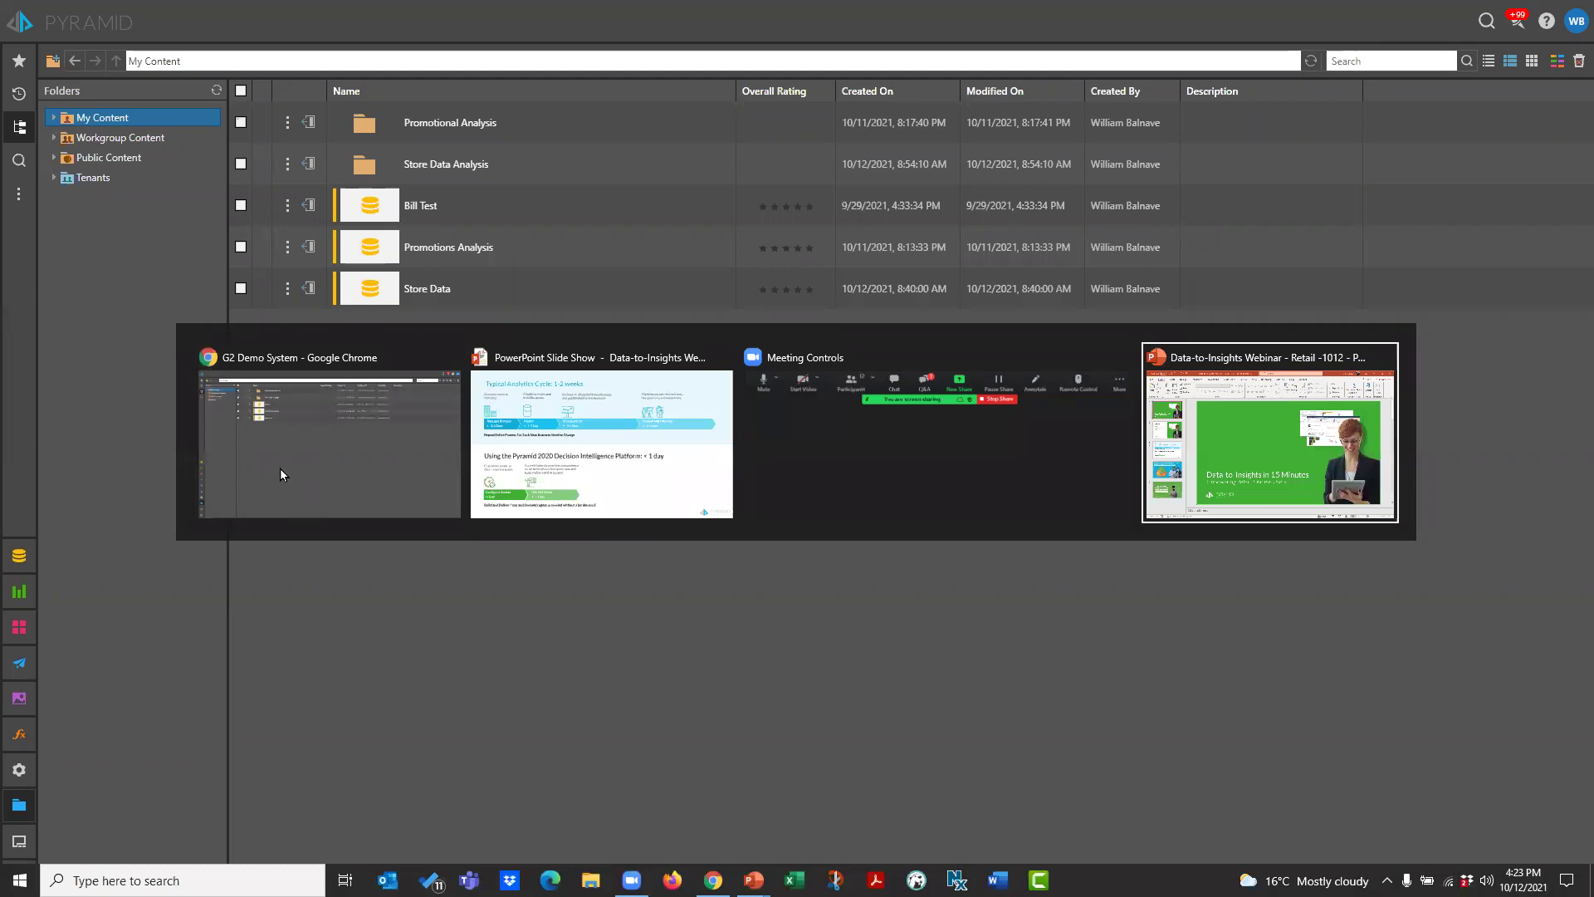
pyautogui.hotkey('alt', 'Tab')
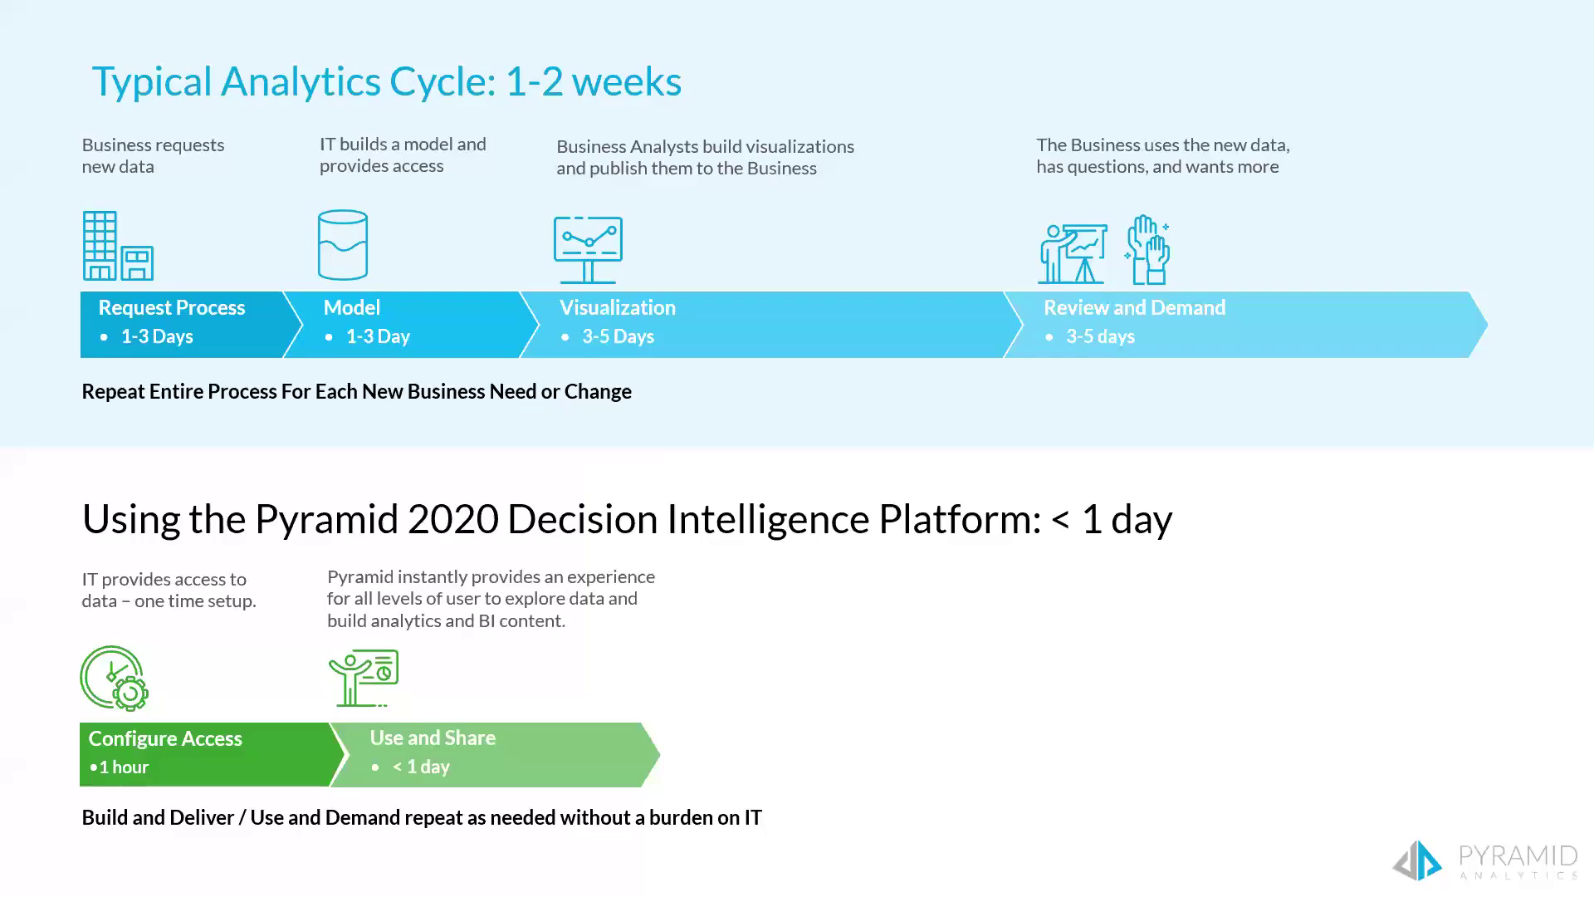
pyautogui.press('Right')
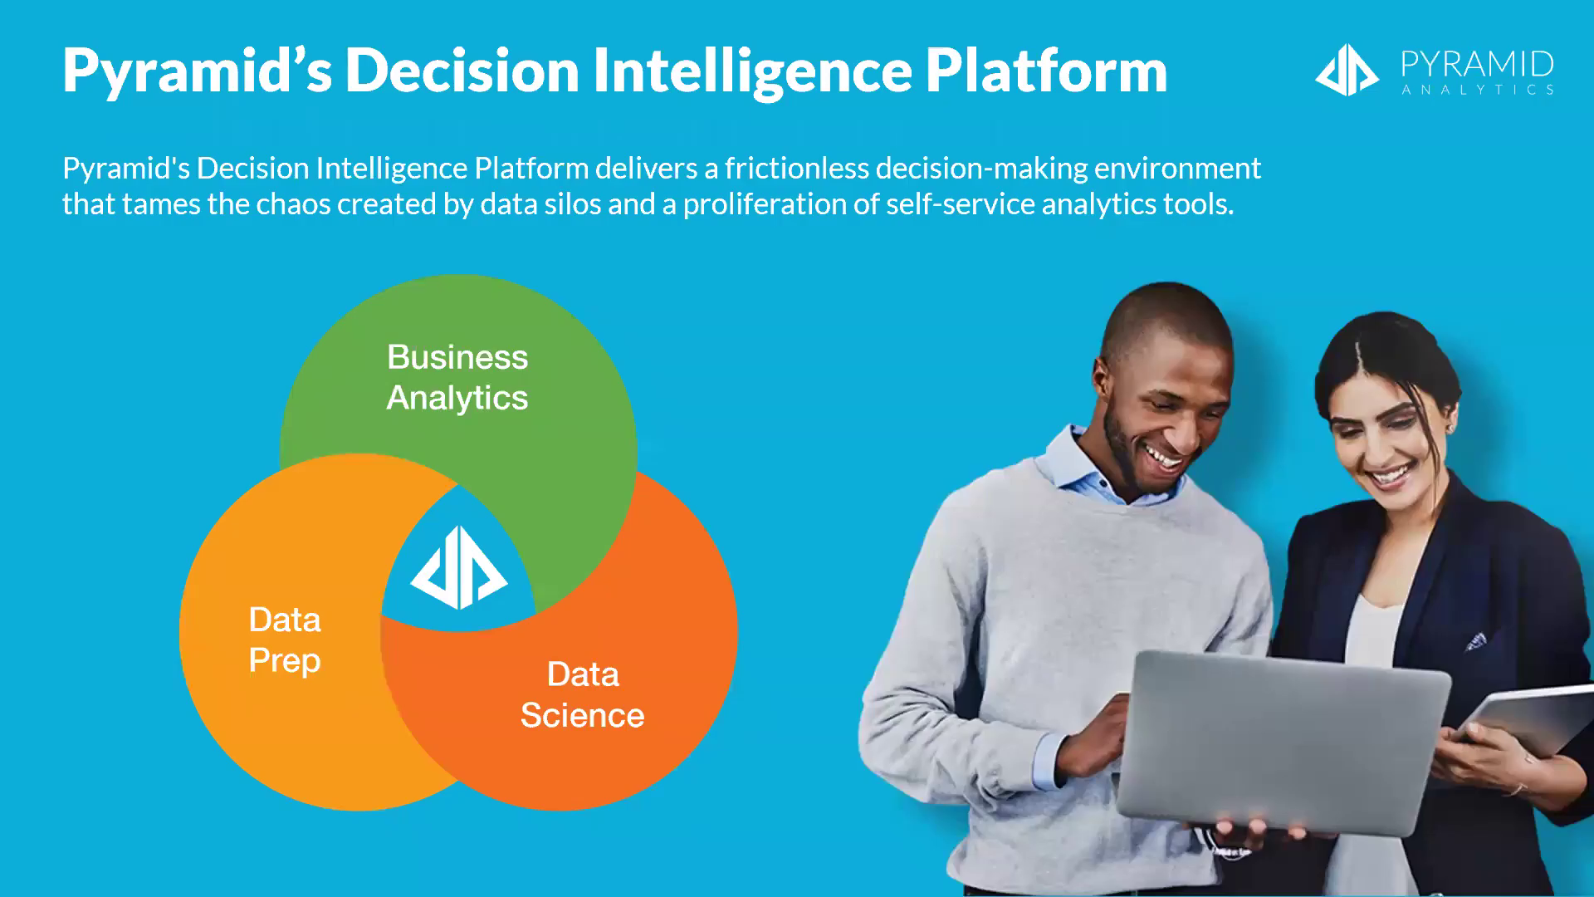